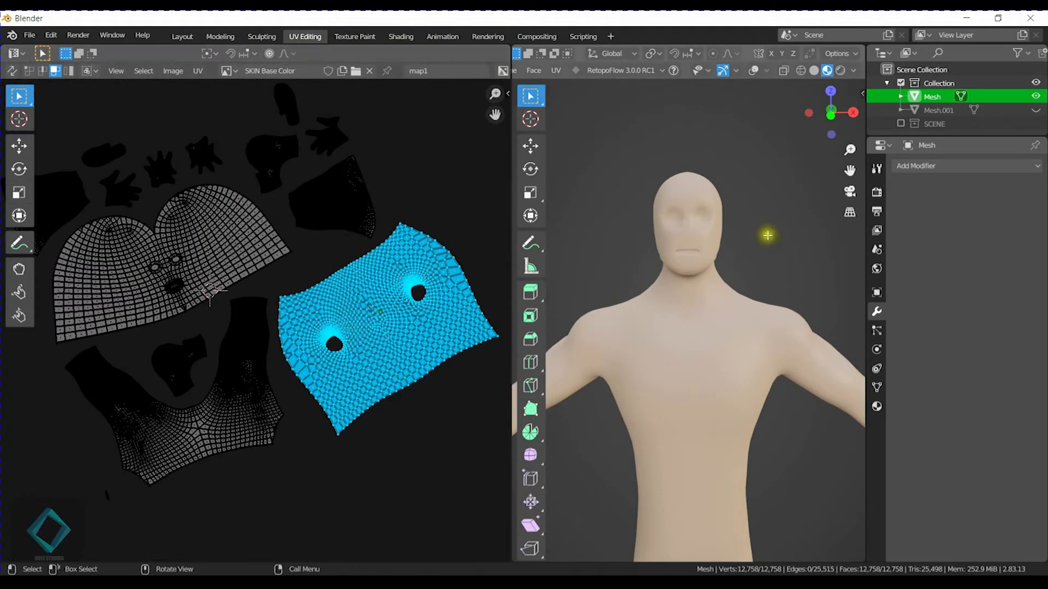
# Select all UV islands of the body mesh and pack them with UVPackmaster2.
pyautogui.moveTo(295, 254); pyautogui.dragTo(334, 262, button='middle')
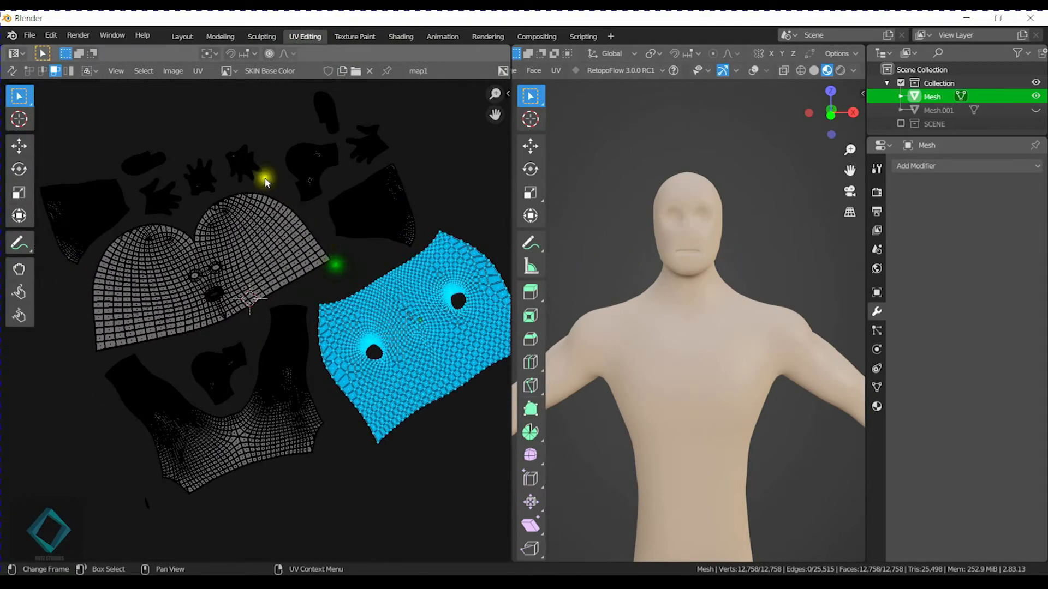
pyautogui.scroll(6, 692, 332)
pyautogui.scroll(3, 695, 322)
pyautogui.scroll(-1, 685, 303)
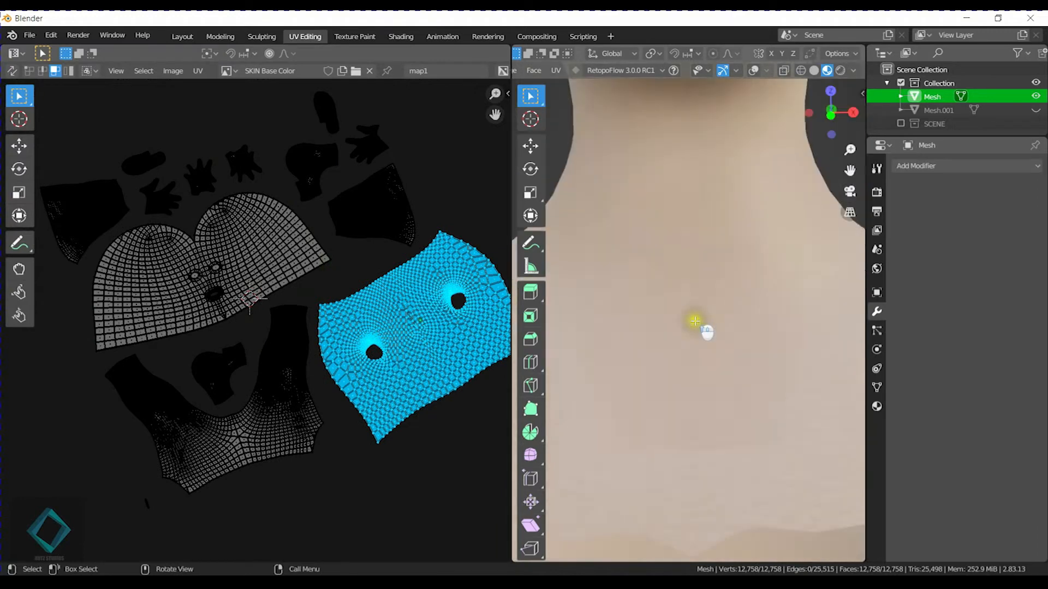
pyautogui.scroll(-5, 252, 304)
pyautogui.scroll(1, 252, 306)
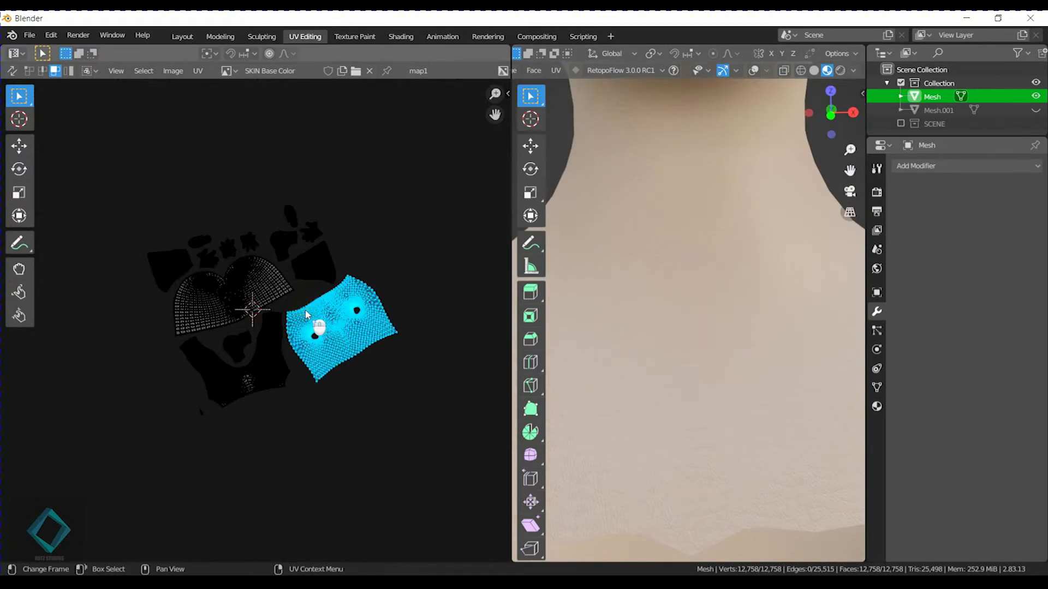
pyautogui.press('n')
pyautogui.press('a')
pyautogui.click(430, 171)
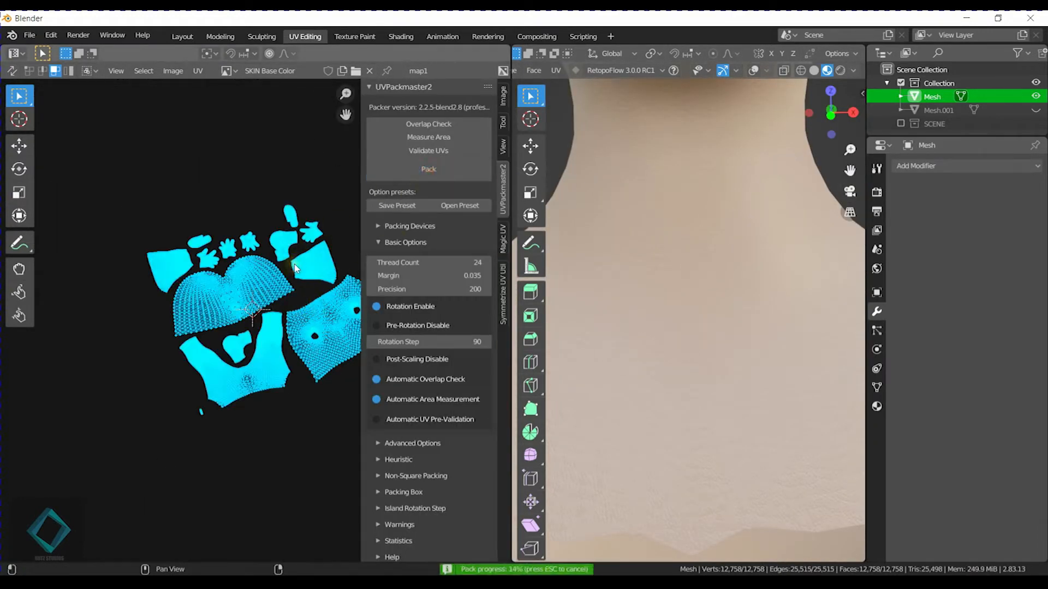
# Examine the packed UV layout and how the skin texture looks on the body's chest and head.
pyautogui.scroll(12, 263, 300)
pyautogui.moveTo(266, 142); pyautogui.dragTo(262, 368, button='middle')
pyautogui.moveTo(274, 253); pyautogui.dragTo(242, 300, button='middle')
pyautogui.scroll(2, 275, 356)
pyautogui.scroll(2, 273, 344)
pyautogui.scroll(-1, 277, 317)
pyautogui.scroll(-6, 697, 240)
pyautogui.moveTo(761, 306); pyautogui.dragTo(694, 322, button='middle')
pyautogui.scroll(4, 703, 349)
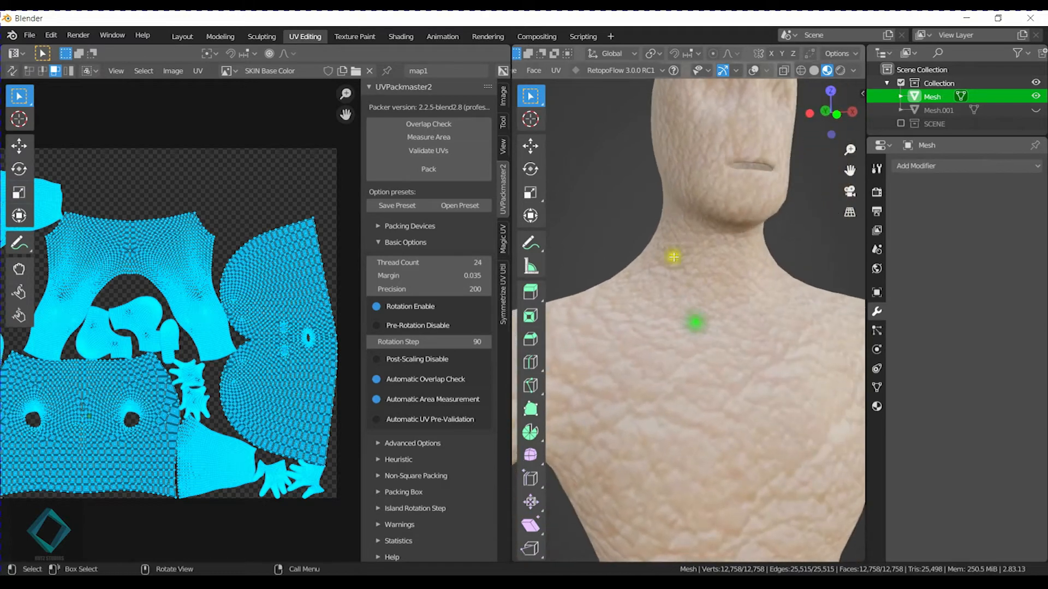
# In the Layout workspace, start a new base colour image for the SKIN material named ATLAST, 2048 by 2048 px.
pyautogui.click(183, 36)
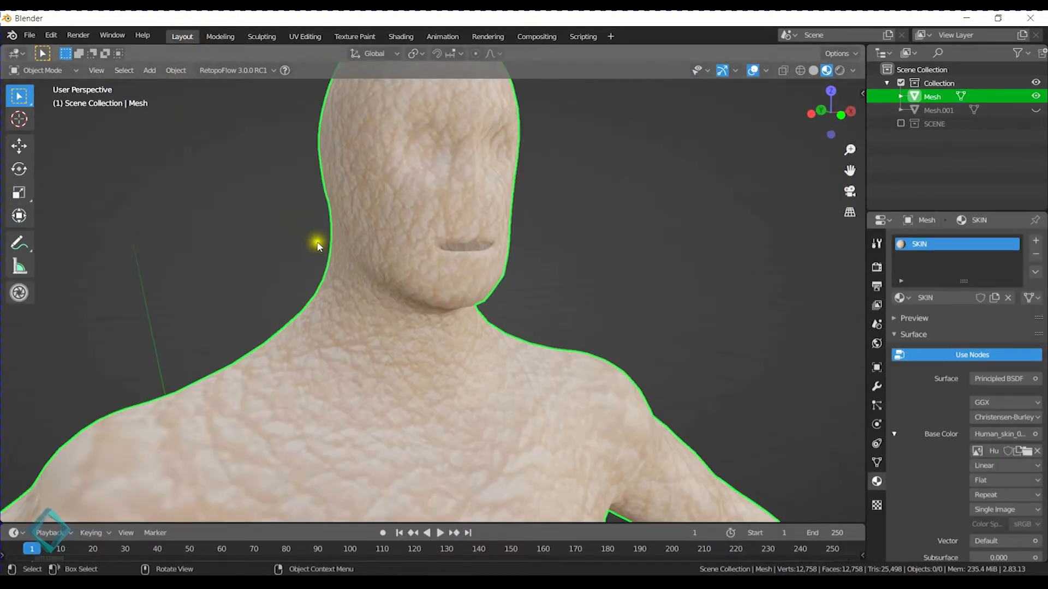
pyautogui.scroll(-3, 322, 254)
pyautogui.moveTo(494, 333); pyautogui.dragTo(479, 334, button='middle')
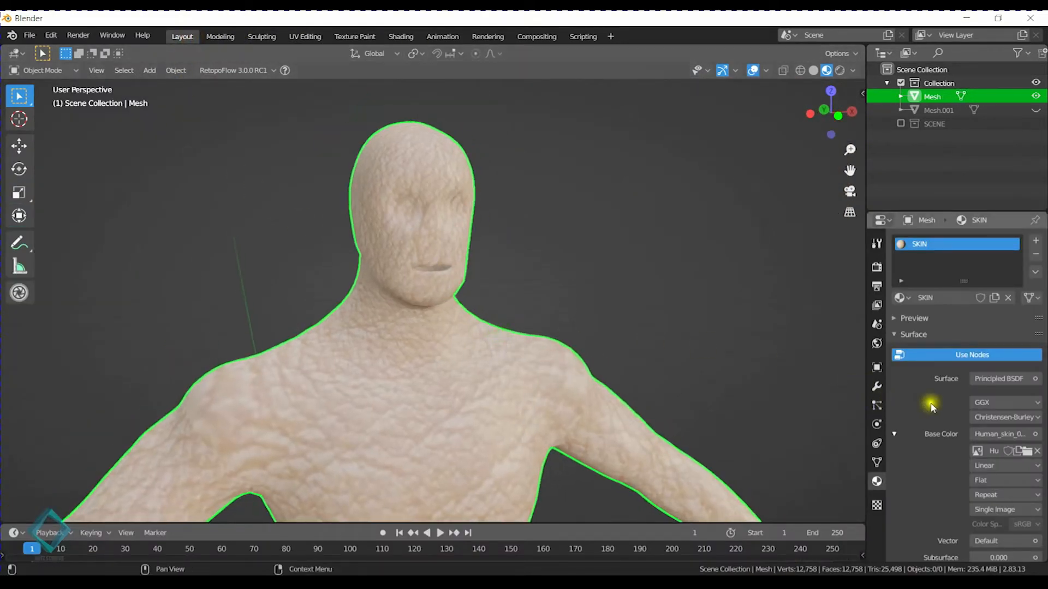
pyautogui.click(1018, 456)
pyautogui.click(978, 438)
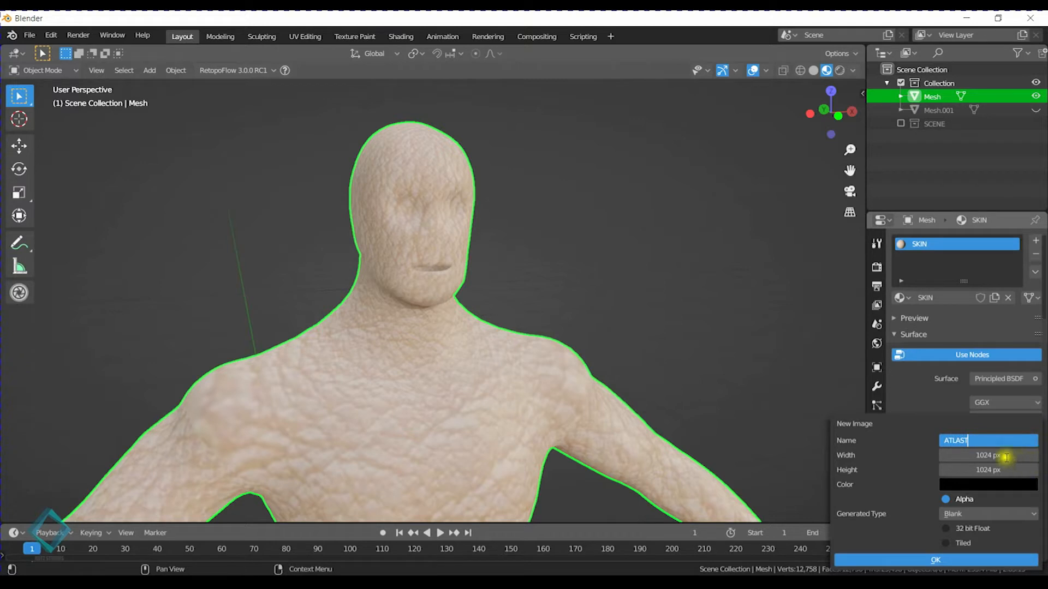
pyautogui.press('Return')
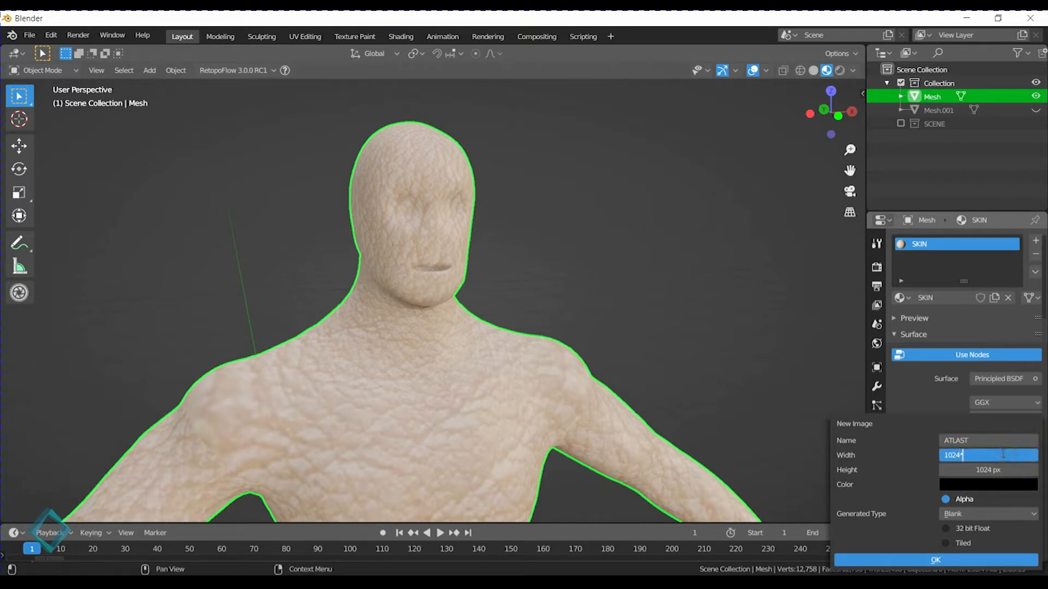
pyautogui.click(1008, 469)
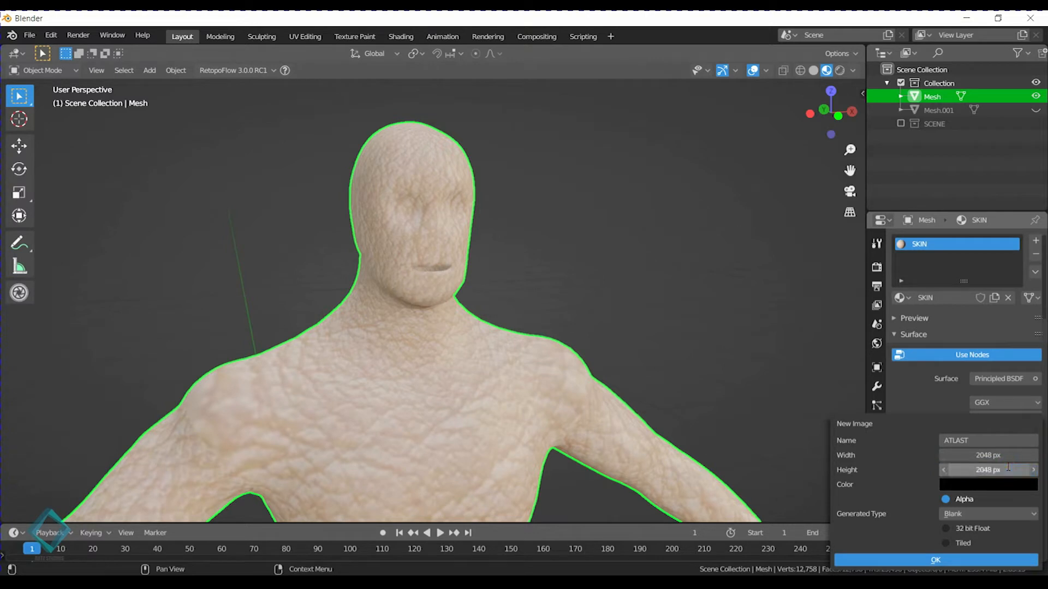
# Give the new ATLAST image a pale skin-toned fill colour and create it.
pyautogui.click(968, 482)
pyautogui.click(1031, 361)
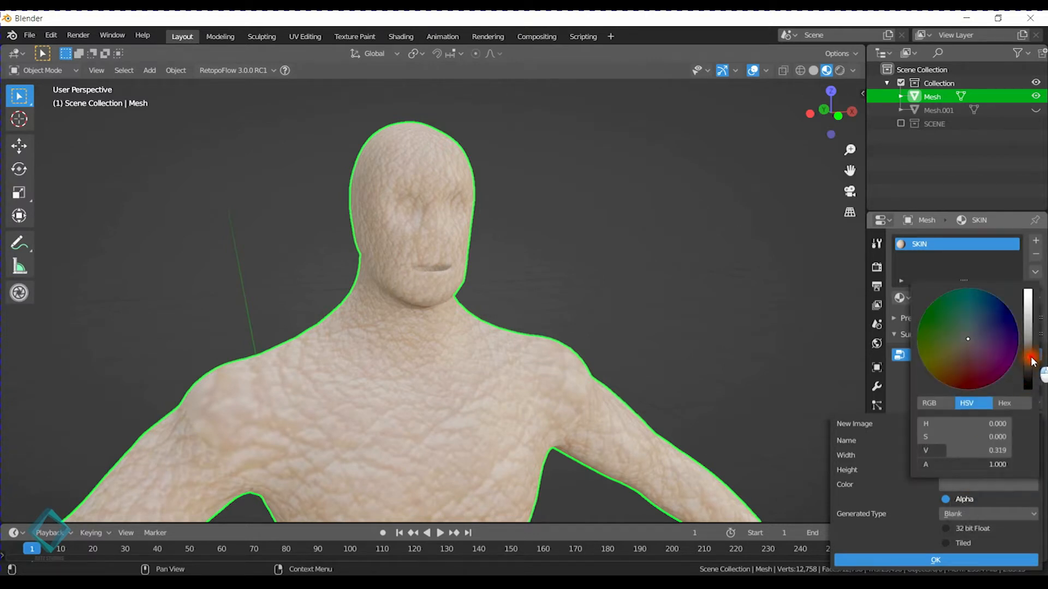
pyautogui.moveTo(970, 339); pyautogui.dragTo(961, 348)
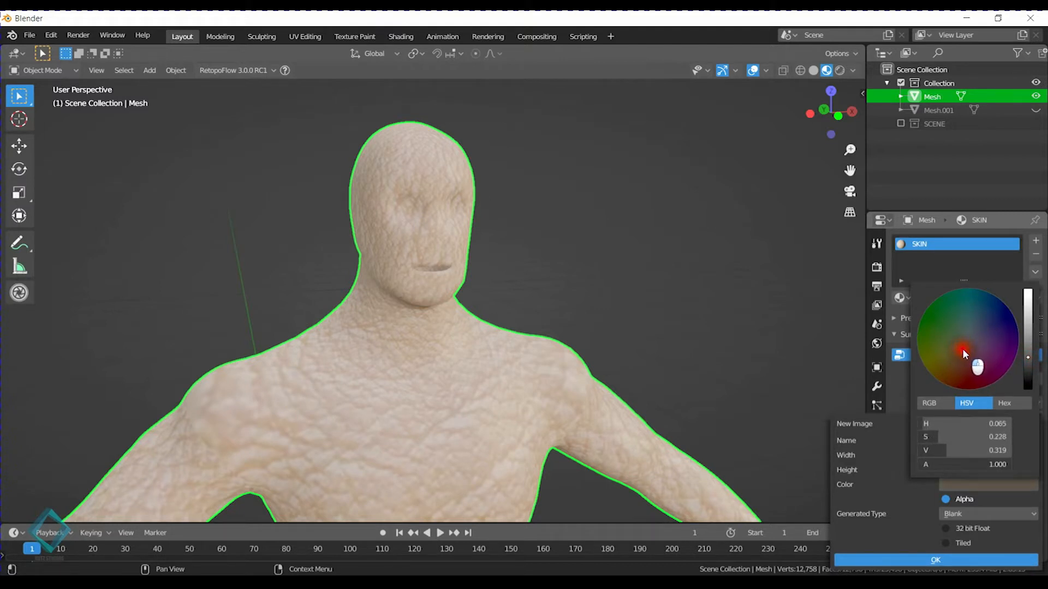
pyautogui.moveTo(1023, 358); pyautogui.dragTo(1033, 335)
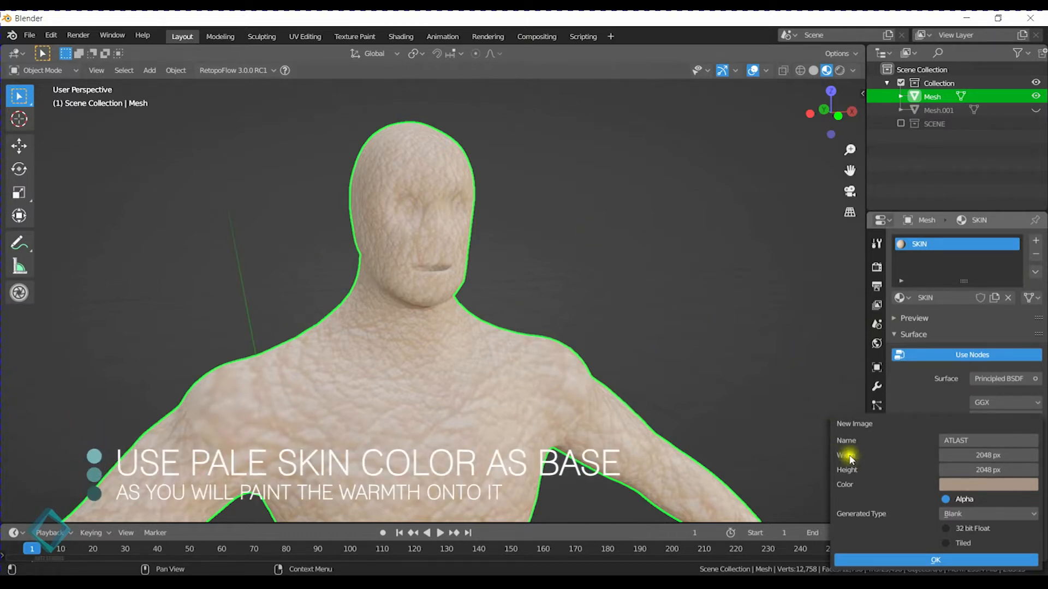
pyautogui.click(930, 562)
# Set the SKIN material's Specular to 0.
pyautogui.moveTo(663, 273); pyautogui.dragTo(611, 249, button='middle')
pyautogui.scroll(-10, 1001, 464)
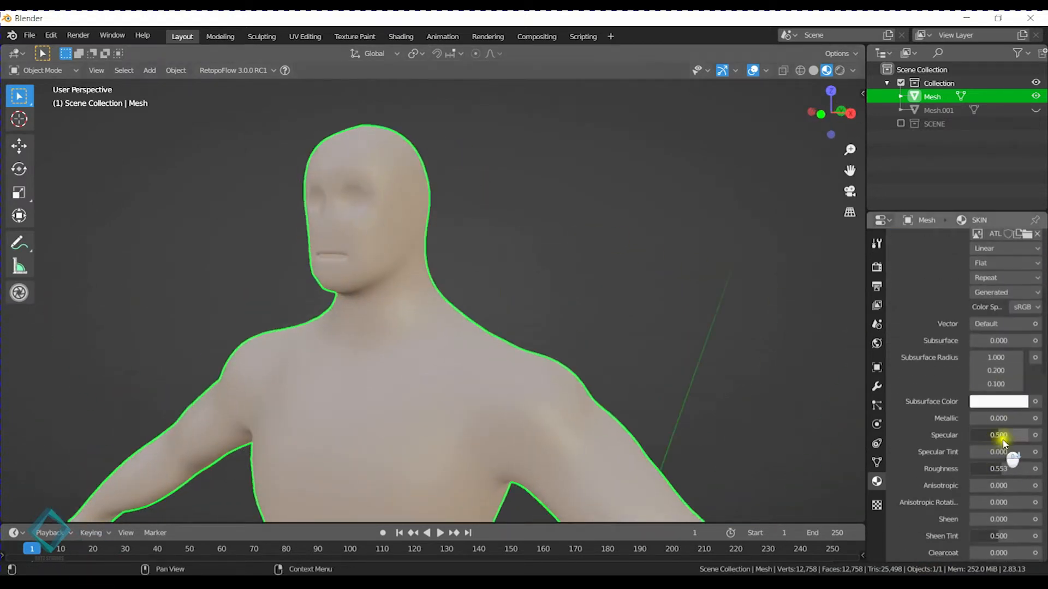
pyautogui.moveTo(999, 444); pyautogui.dragTo(917, 436)
pyautogui.moveTo(393, 289); pyautogui.dragTo(601, 300, button='middle')
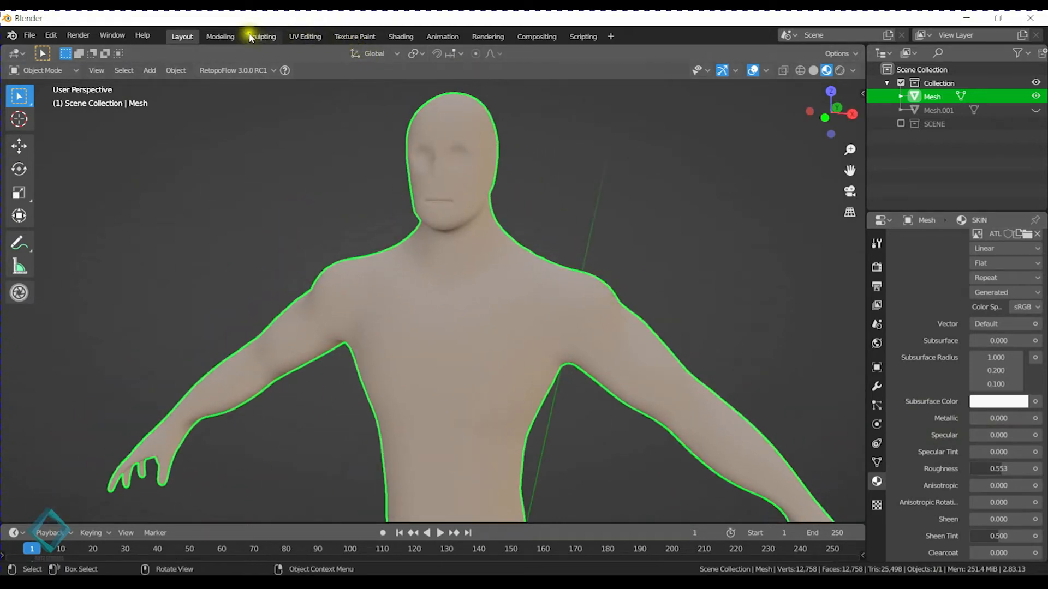
# Switch to the Texture Paint workspace and display the ATLAST image in the image editor.
pyautogui.click(355, 39)
pyautogui.scroll(6, 191, 332)
pyautogui.scroll(-2, 193, 328)
pyautogui.click(126, 71)
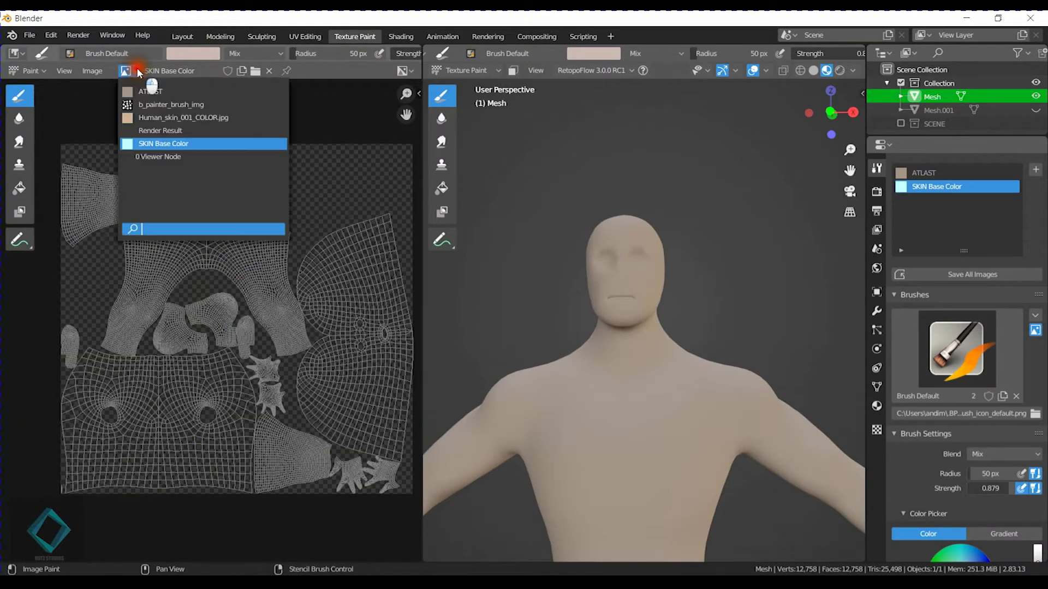
pyautogui.click(159, 93)
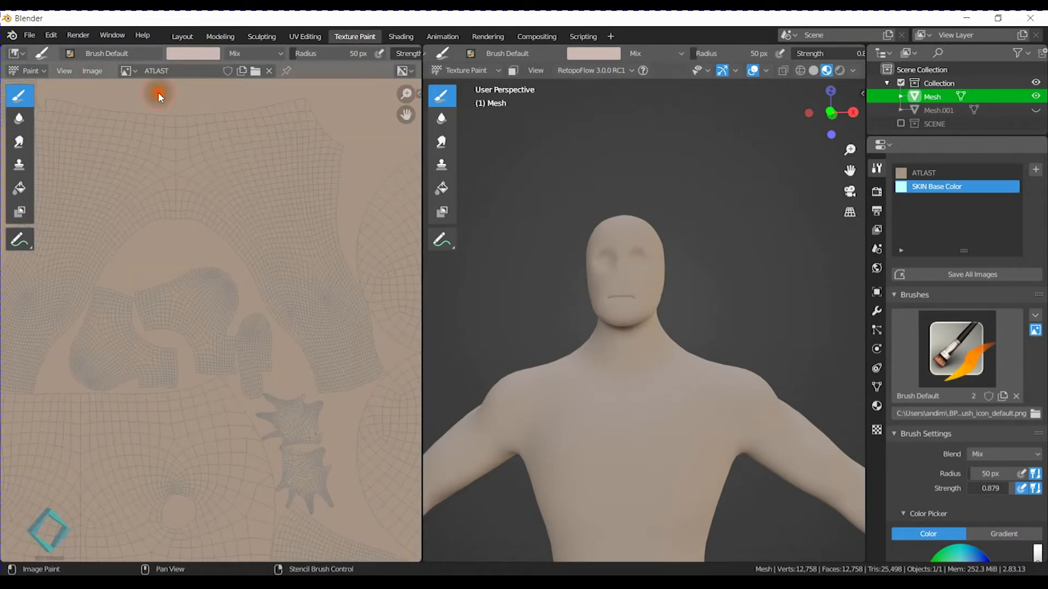
pyautogui.scroll(-5, 344, 311)
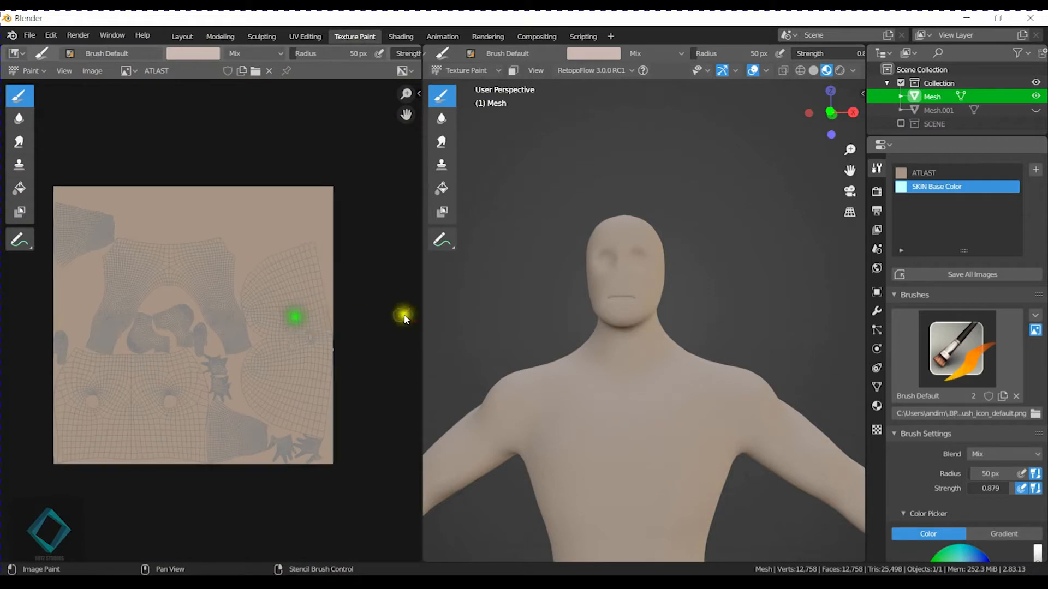
# Narrow the image editor to give the 3D viewport more room, and hide the image editor's toolbar.
pyautogui.moveTo(417, 309); pyautogui.dragTo(293, 317)
pyautogui.moveTo(175, 322); pyautogui.dragTo(192, 284, button='middle')
pyautogui.press('t')
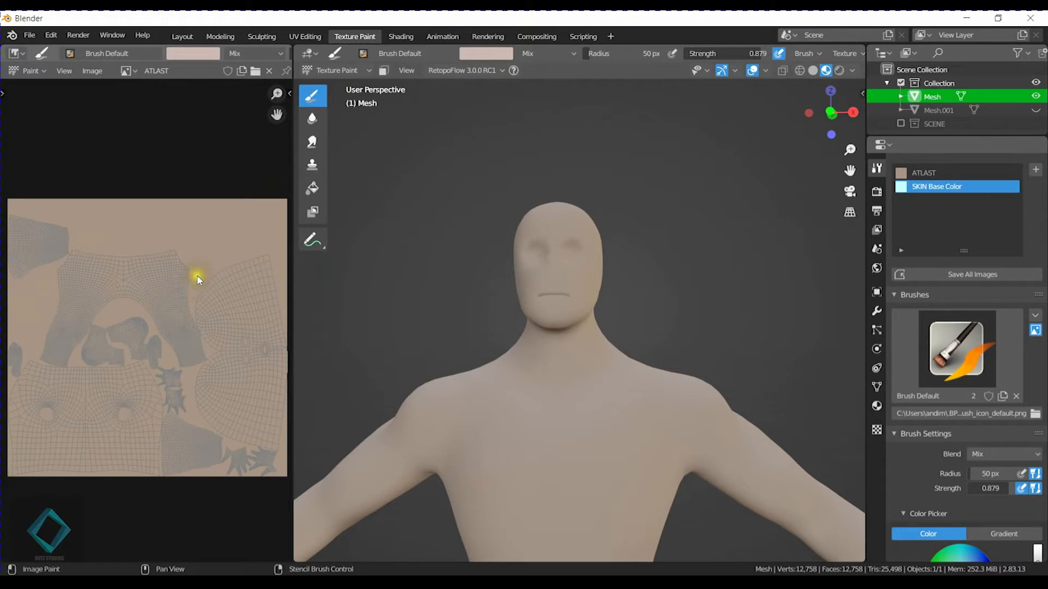
# Make ATLAST the active texture slot for painting and choose Mix as the brush blend mode.
pyautogui.scroll(4, 571, 351)
pyautogui.keyDown('shift'); pyautogui.moveTo(554, 246); pyautogui.dragTo(559, 368, button='middle'); pyautogui.keyUp('shift')
pyautogui.click(557, 53)
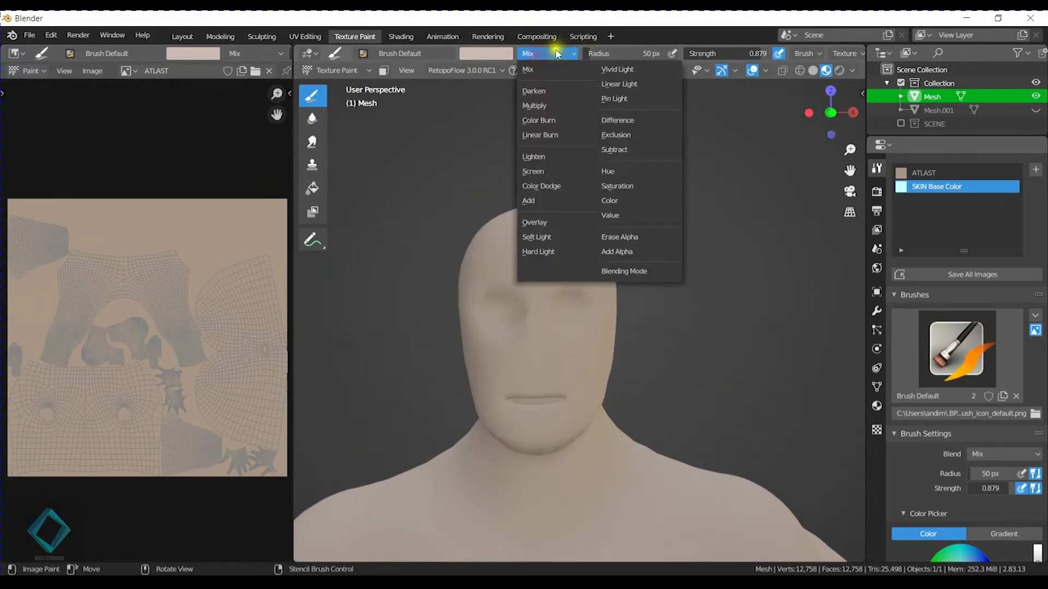
pyautogui.click(923, 173)
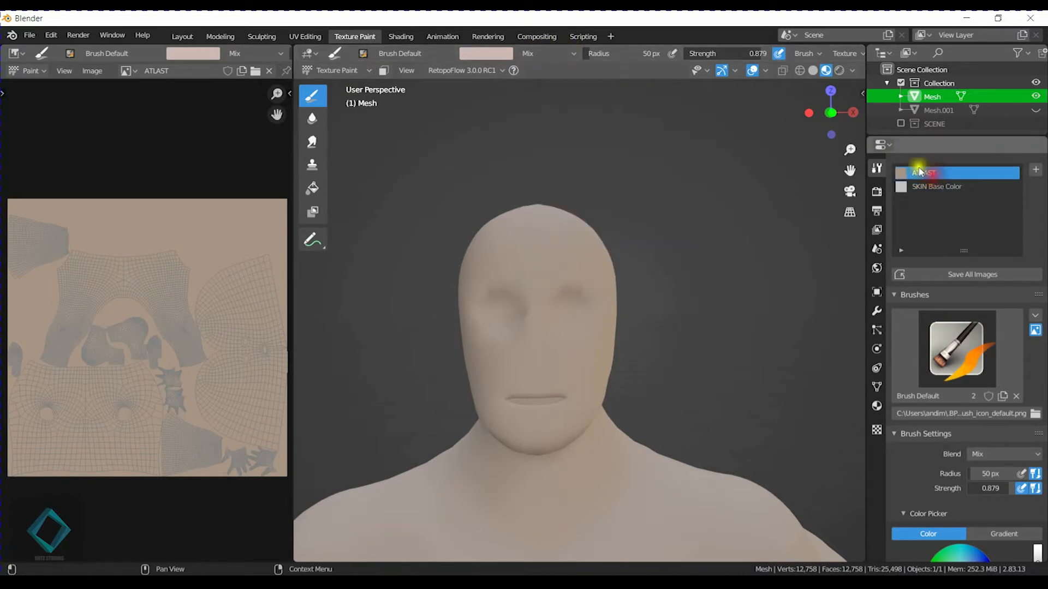
pyautogui.click(544, 55)
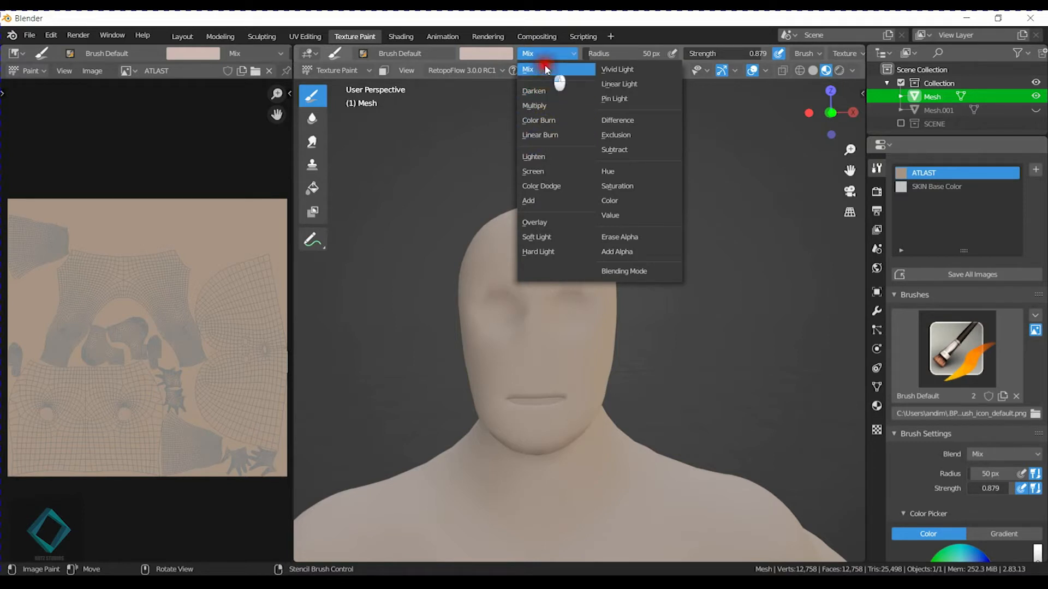
pyautogui.click(545, 68)
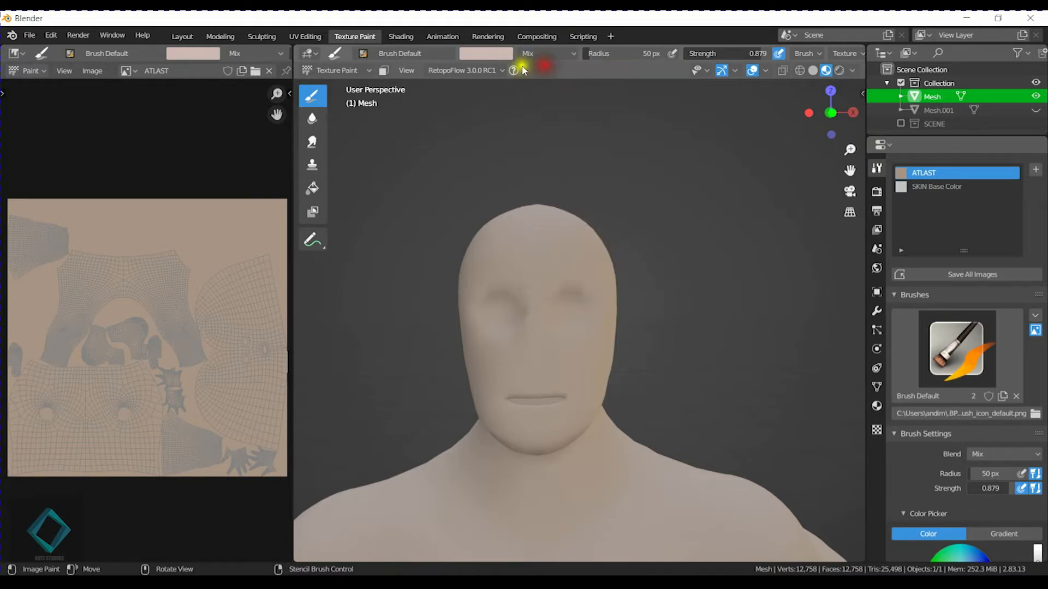
# Set the brush colour to a light pink with hue 0.003, saturation 0.251 and value 0.829.
pyautogui.click(486, 53)
pyautogui.click(578, 87)
pyautogui.moveTo(579, 91); pyautogui.dragTo(577, 83)
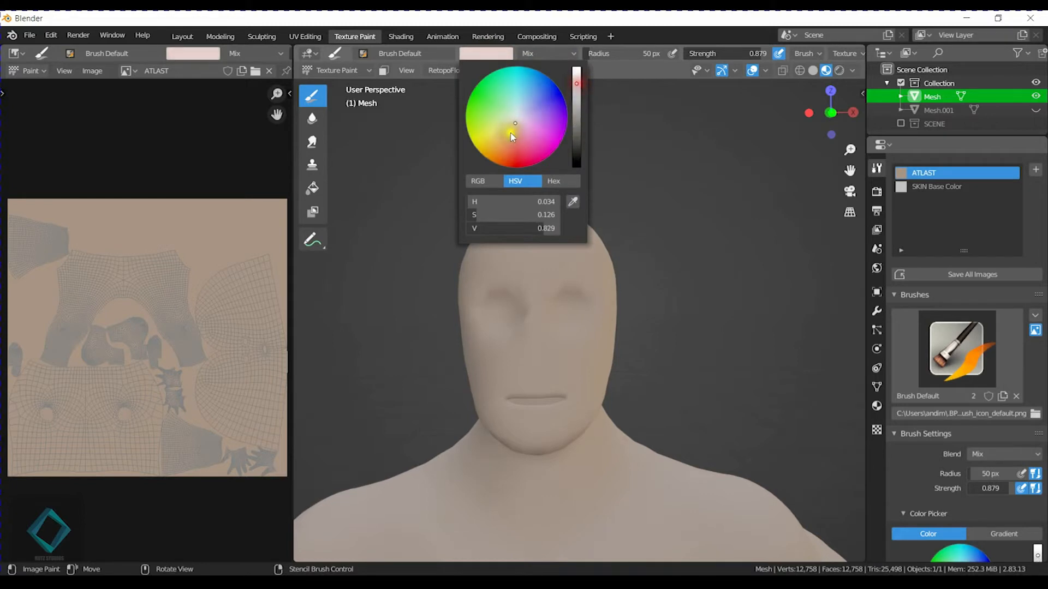
pyautogui.click(516, 127)
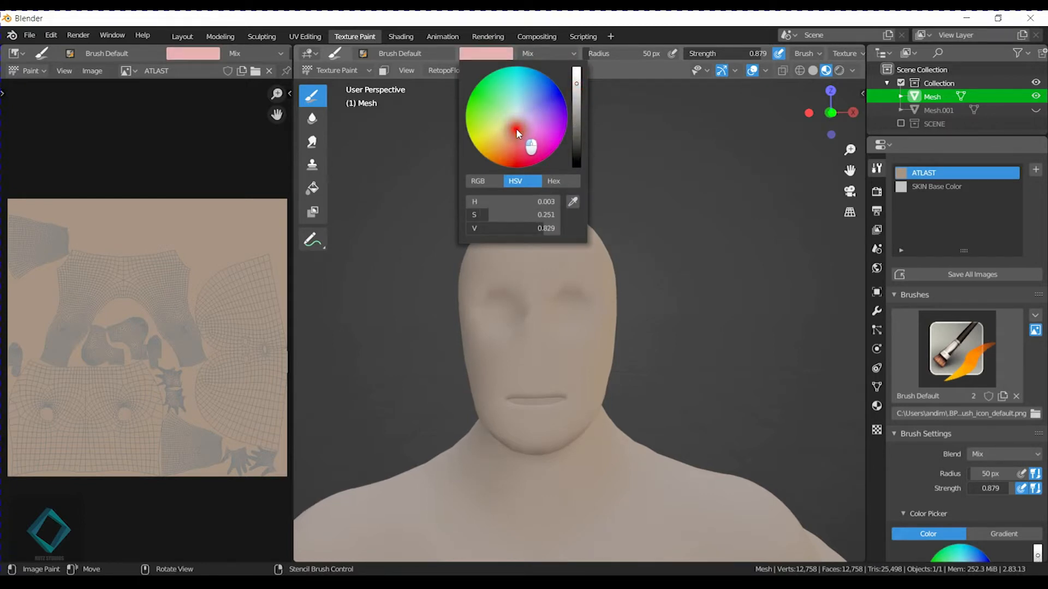
# Set the paint brush's strength to 0.156 and its radius to 69 px.
pyautogui.moveTo(611, 350)
pyautogui.mouseDown(button='middle')
pyautogui.moveTo(569, 349)
pyautogui.moveTo(555, 379)
pyautogui.moveTo(624, 345)
pyautogui.mouseUp(button='middle')
pyautogui.scroll(3, 568, 351)
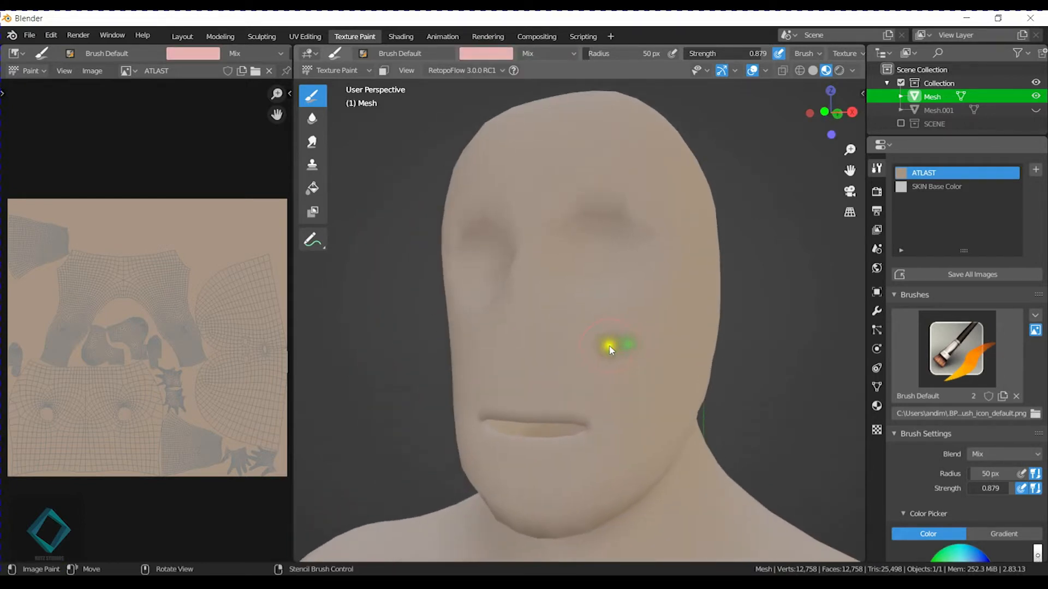
pyautogui.hotkey('shift', 'f')
pyautogui.click(513, 351)
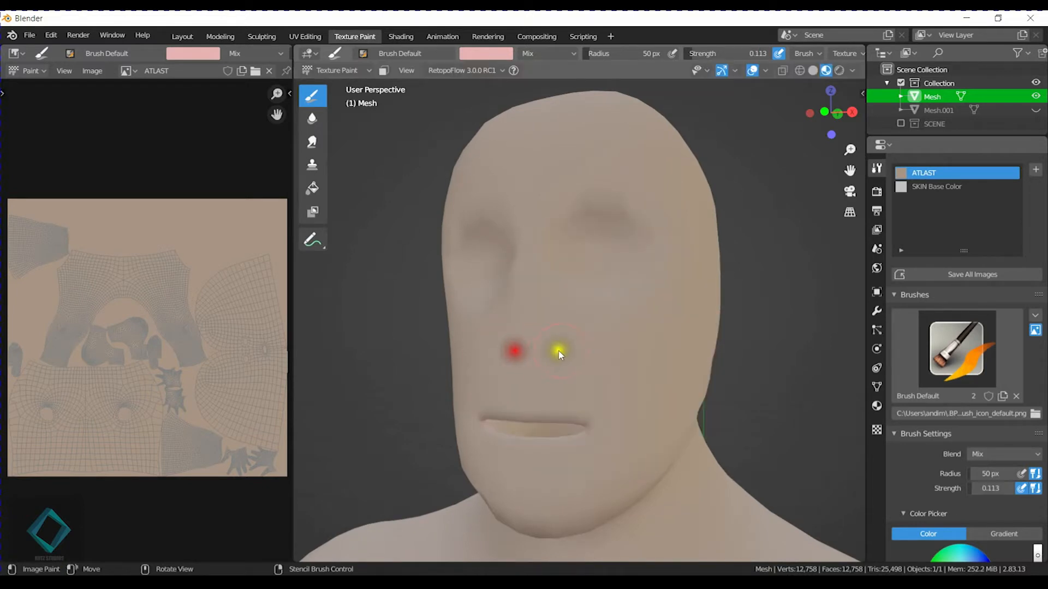
pyautogui.moveTo(545, 351); pyautogui.dragTo(532, 358, button='middle')
pyautogui.press('f')
pyautogui.rightClick(546, 353)
pyautogui.hotkey('shift', 'f')
pyautogui.click(549, 355)
pyautogui.press('f')
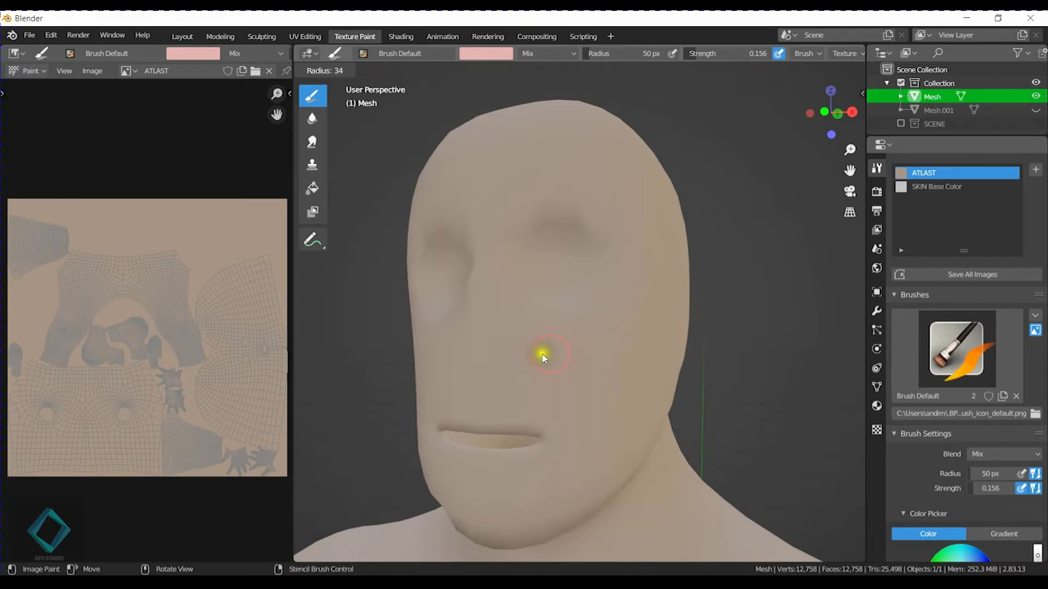
pyautogui.click(563, 357)
# Try painting pink onto the cheek with the default brush.
pyautogui.moveTo(562, 357)
pyautogui.mouseDown(button='middle')
pyautogui.moveTo(556, 337)
pyautogui.moveTo(552, 350)
pyautogui.moveTo(516, 359)
pyautogui.mouseUp(button='middle')
pyautogui.moveTo(508, 359); pyautogui.dragTo(564, 347)
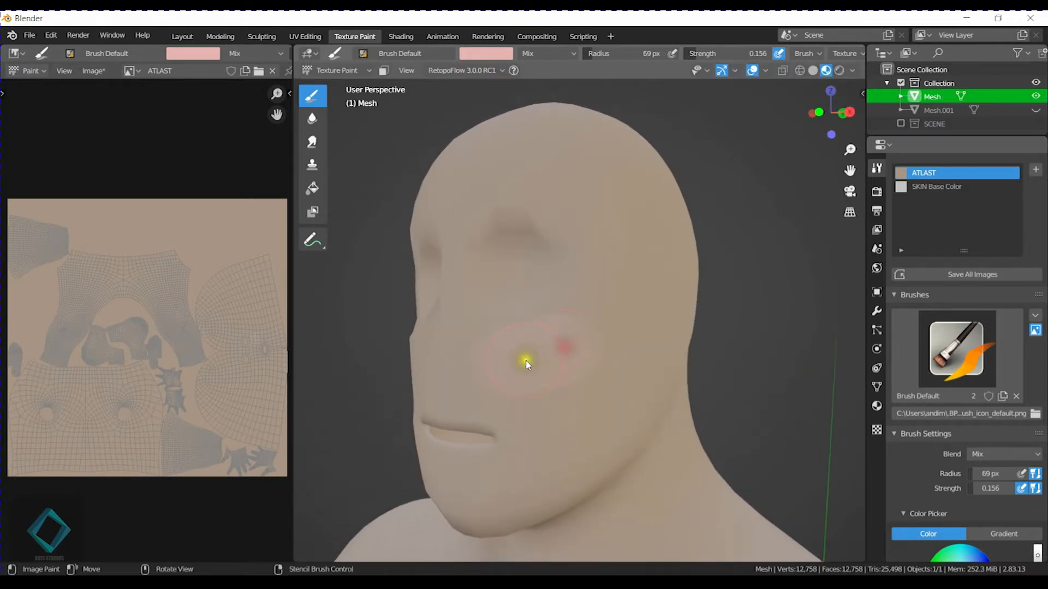
pyautogui.moveTo(461, 302); pyautogui.dragTo(555, 294, button='middle')
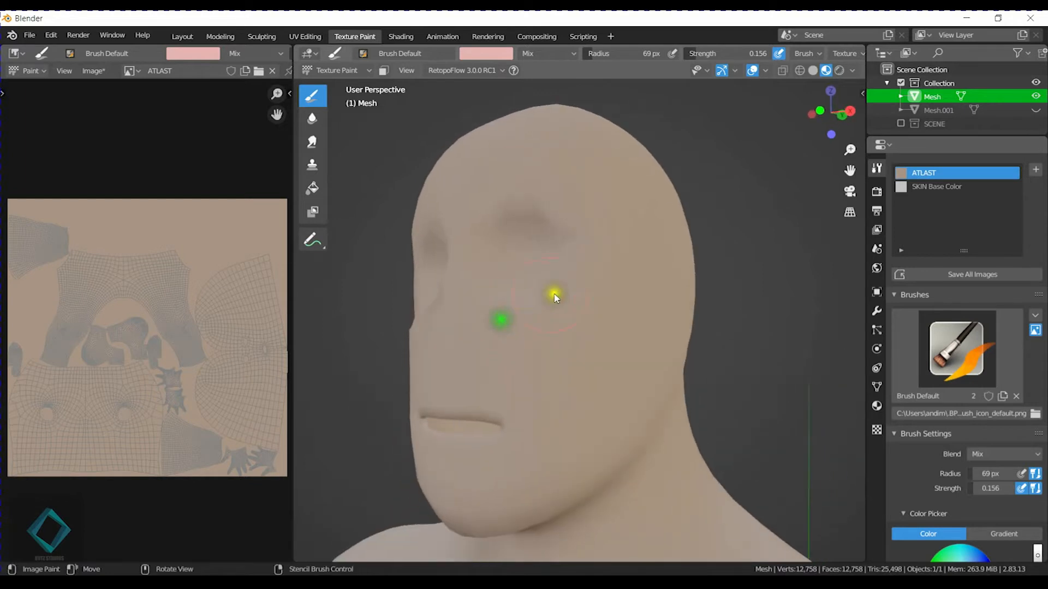
pyautogui.moveTo(508, 354)
pyautogui.mouseDown()
pyautogui.moveTo(563, 330)
pyautogui.moveTo(589, 292)
pyautogui.mouseUp()
pyautogui.moveTo(588, 292); pyautogui.dragTo(688, 290, button='middle')
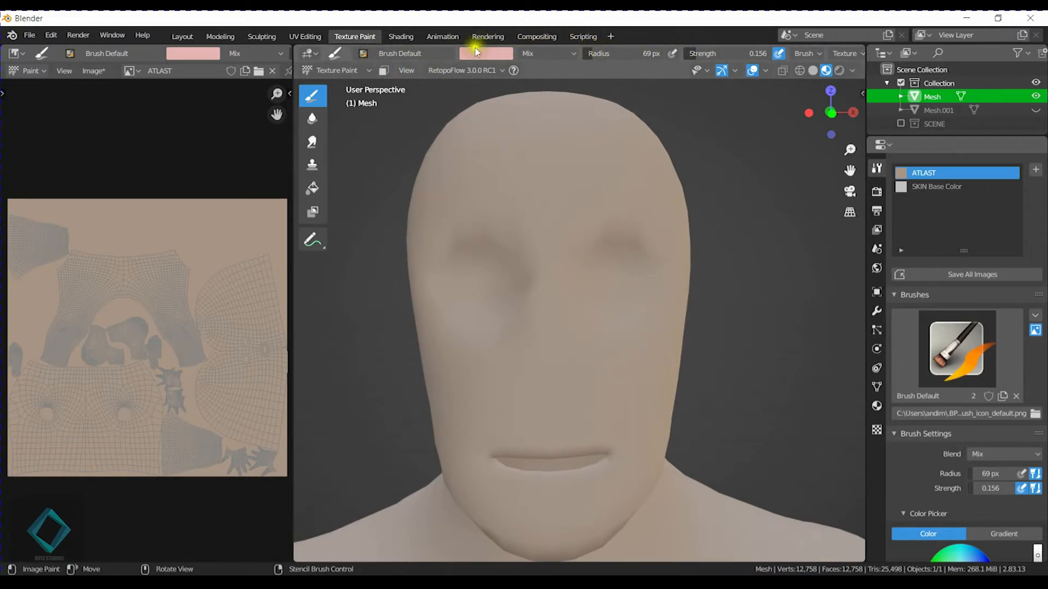
# Switch the paint brush to Brush Default Soft.
pyautogui.click(505, 53)
pyautogui.click(364, 53)
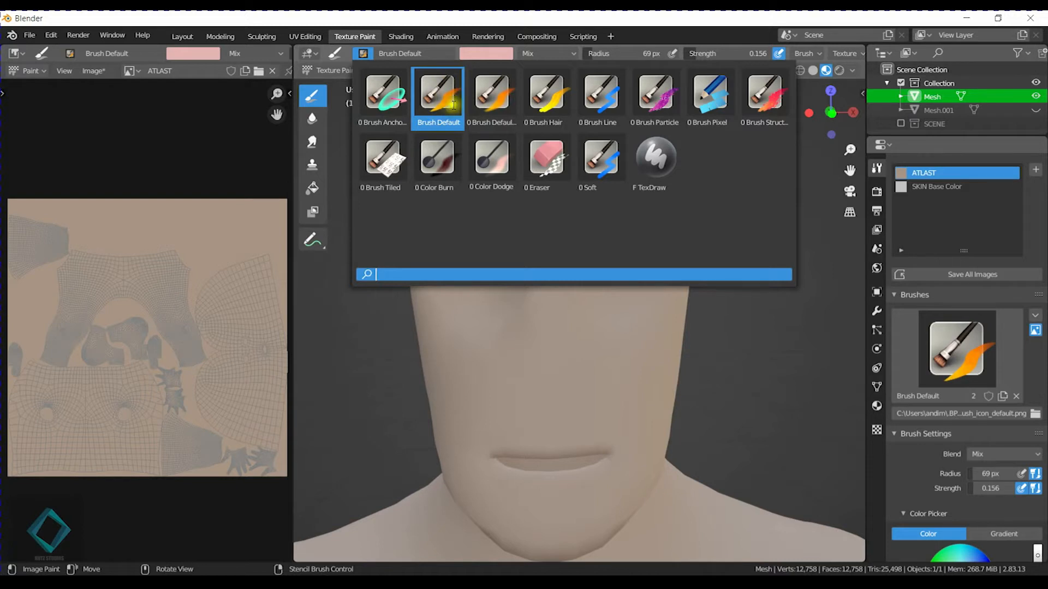
pyautogui.click(501, 97)
pyautogui.moveTo(653, 314); pyautogui.dragTo(572, 344, button='middle')
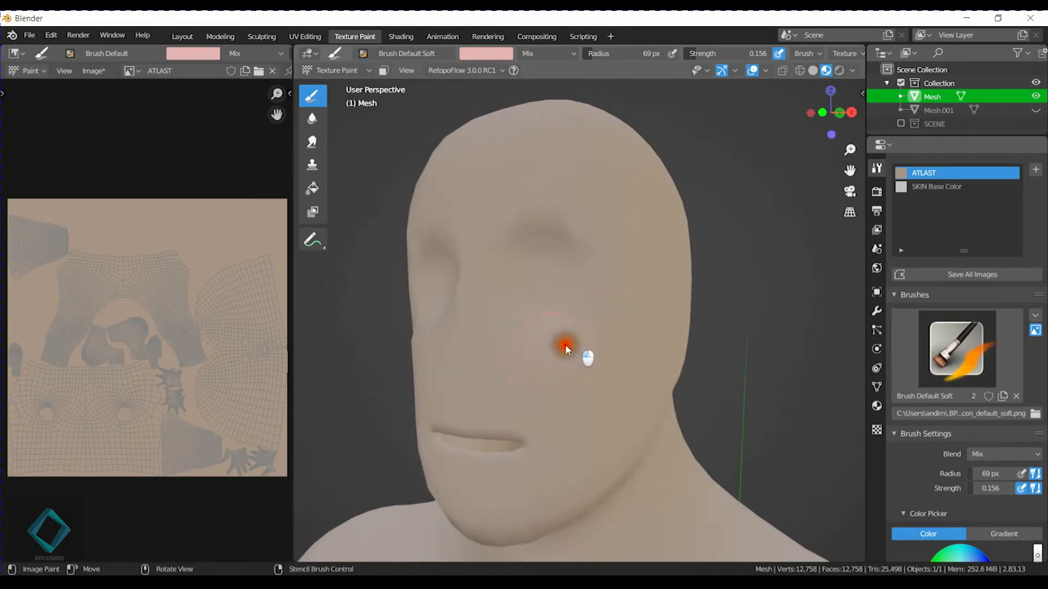
# Paint a soft pink blush over both cheeks of the head.
pyautogui.moveTo(578, 336); pyautogui.dragTo(561, 356)
pyautogui.moveTo(581, 345)
pyautogui.mouseDown(button='middle')
pyautogui.moveTo(611, 346)
pyautogui.moveTo(570, 343)
pyautogui.mouseUp(button='middle')
pyautogui.moveTo(562, 328)
pyautogui.mouseDown()
pyautogui.moveTo(510, 346)
pyautogui.moveTo(549, 373)
pyautogui.mouseUp()
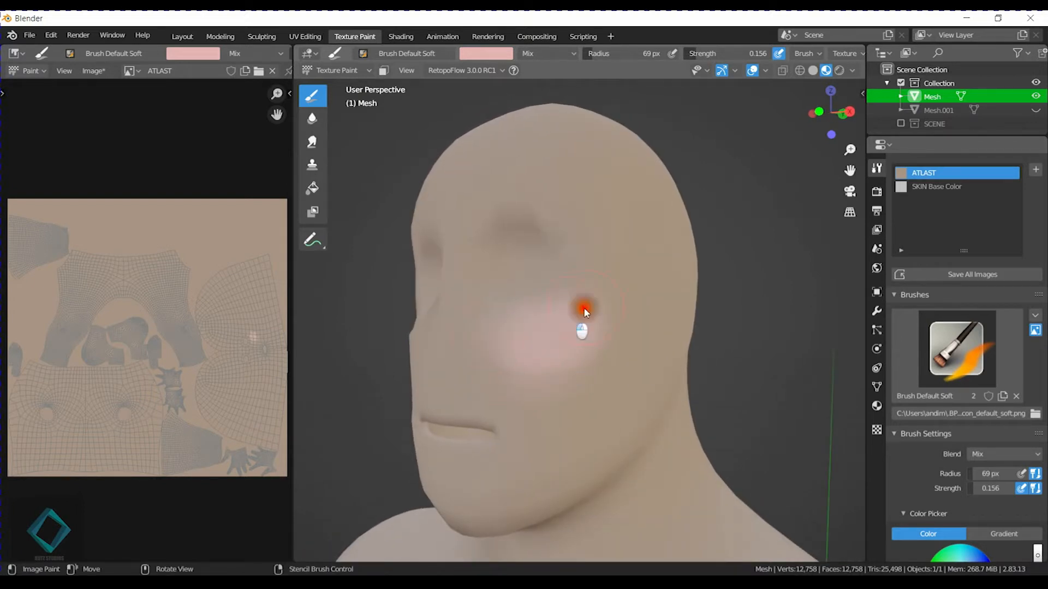
pyautogui.moveTo(594, 375); pyautogui.dragTo(612, 356, button='middle')
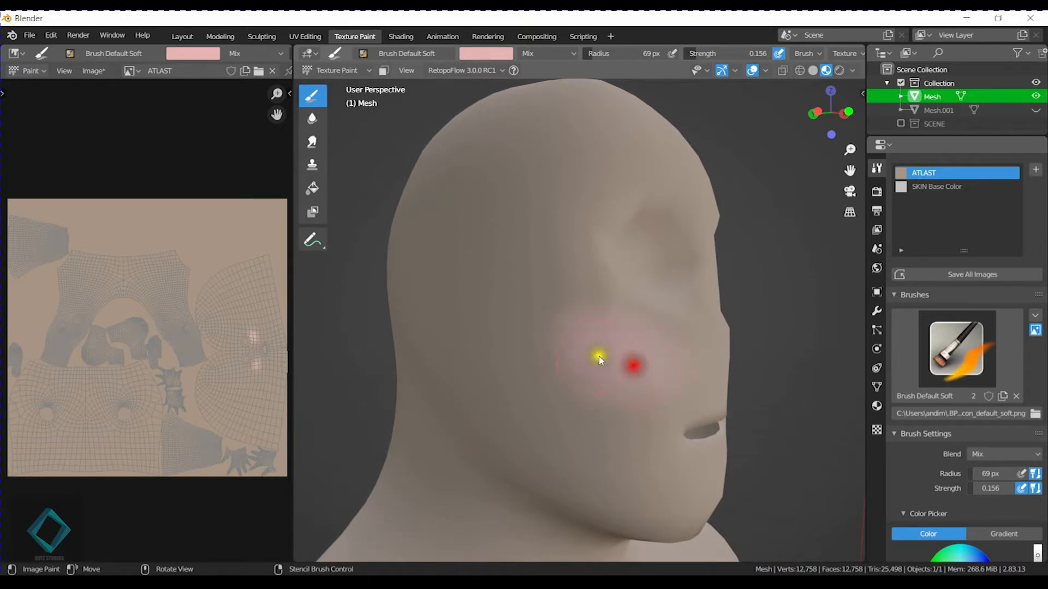
# Undo the pink blush on the cheeks and enable X-axis mirroring for the paint strokes.
pyautogui.moveTo(627, 377)
pyautogui.mouseDown(button='middle')
pyautogui.moveTo(676, 402)
pyautogui.moveTo(615, 391)
pyautogui.moveTo(678, 400)
pyautogui.moveTo(667, 392)
pyautogui.mouseUp(button='middle')
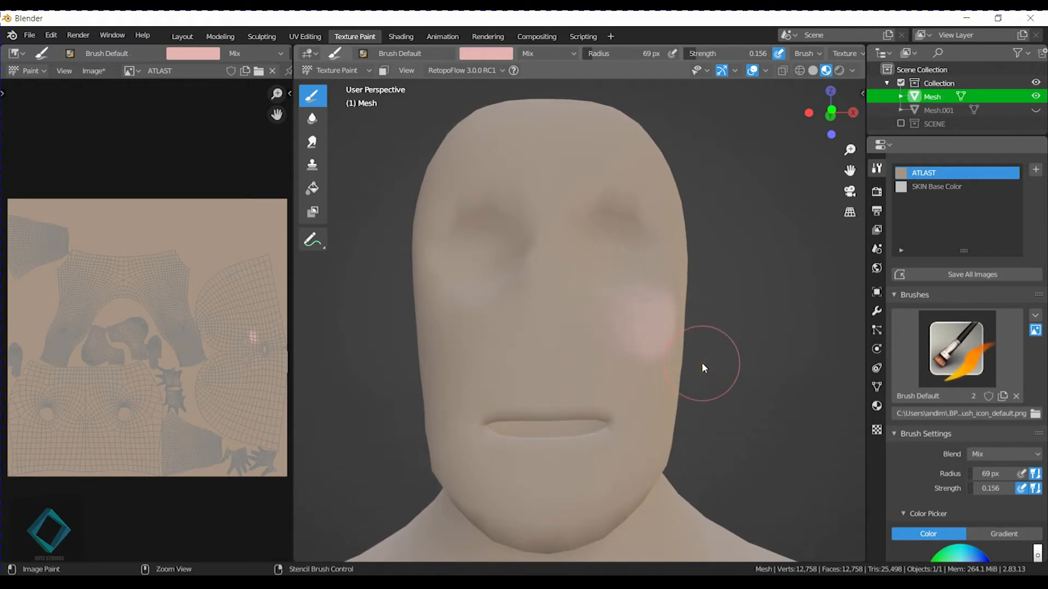
pyautogui.hotkey('ctrl', 'z')
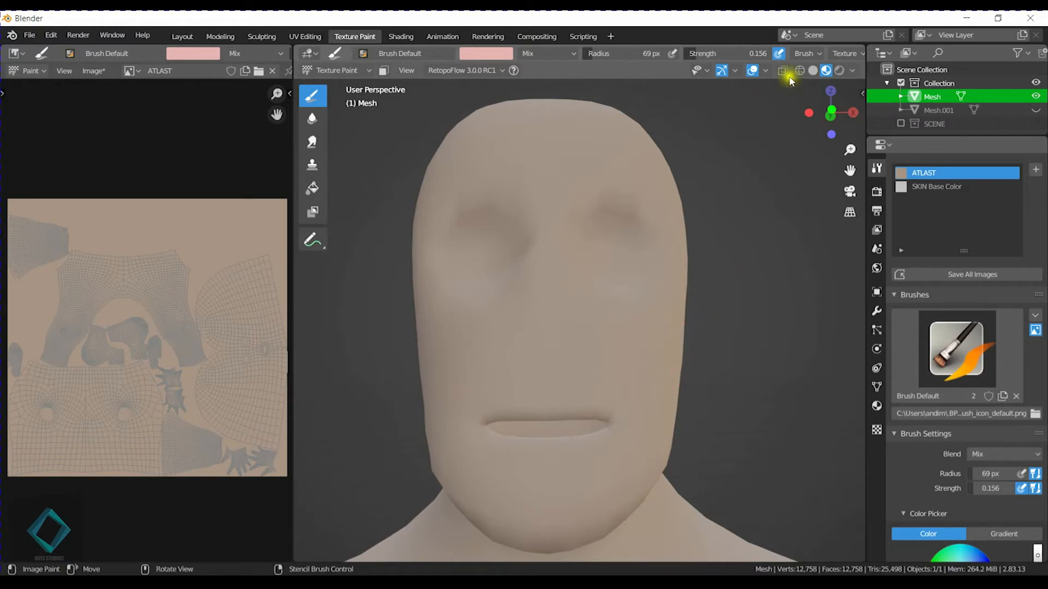
pyautogui.moveTo(835, 54); pyautogui.dragTo(454, 55, button='middle')
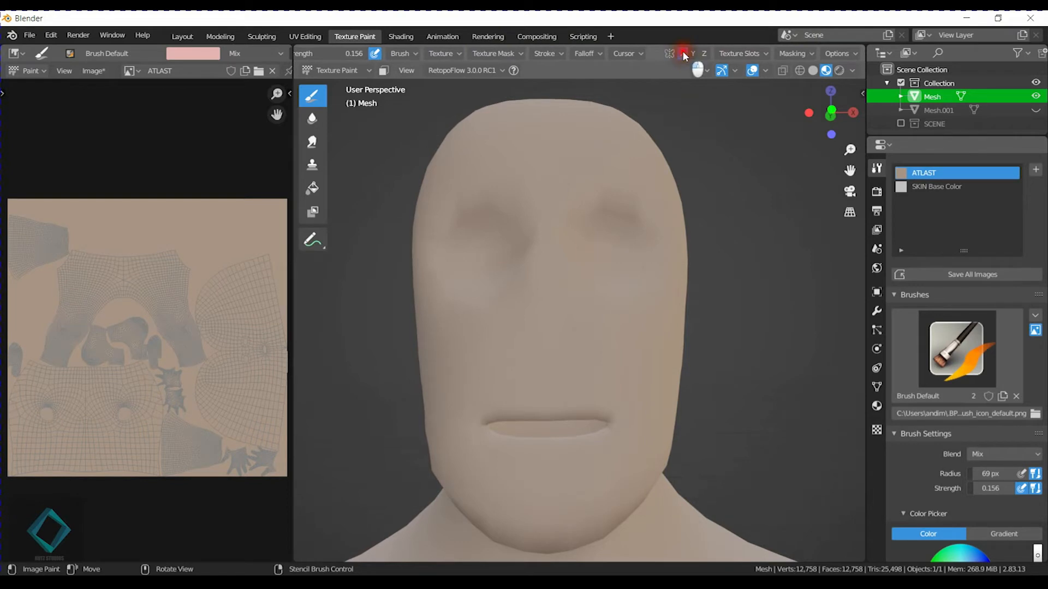
pyautogui.moveTo(404, 54)
pyautogui.mouseDown(button='middle')
pyautogui.moveTo(702, 52)
pyautogui.moveTo(323, 52)
pyautogui.moveTo(830, 51)
pyautogui.moveTo(589, 56)
pyautogui.mouseUp(button='middle')
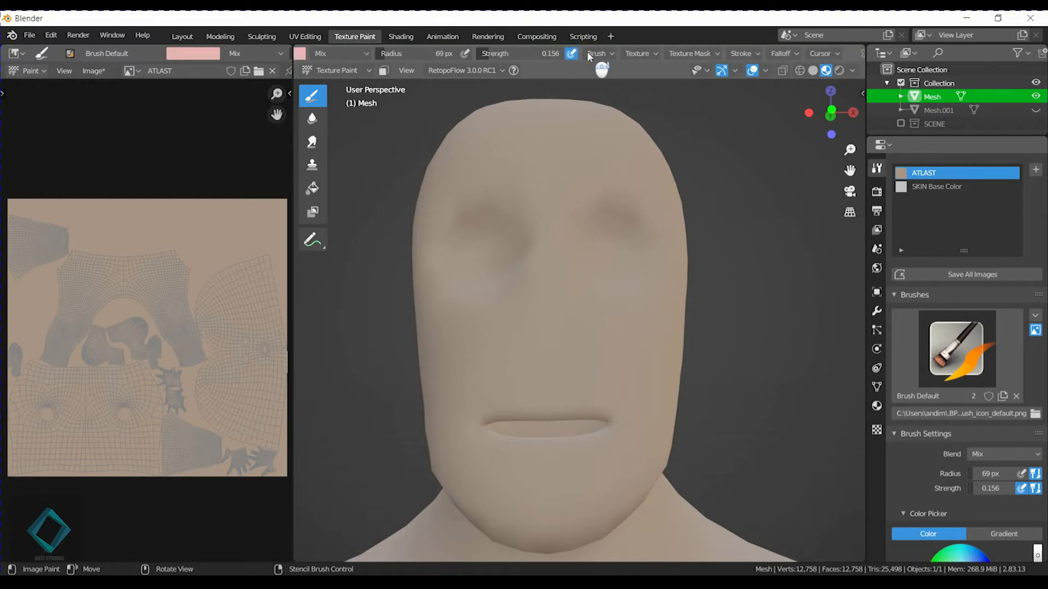
pyautogui.scroll(-8, 589, 57)
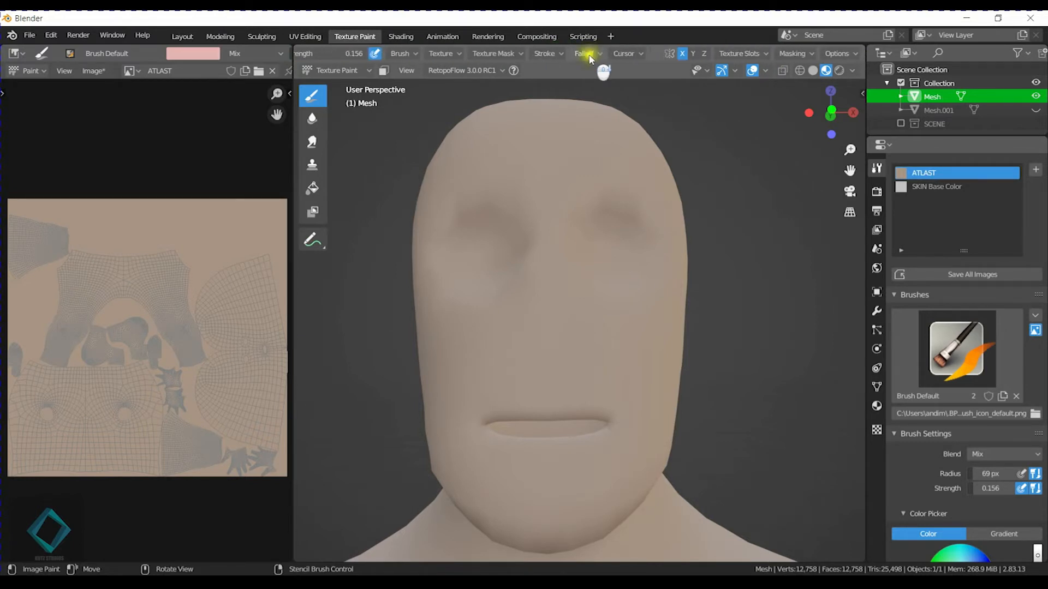
pyautogui.scroll(9, 623, 53)
pyautogui.scroll(-8, 620, 53)
pyautogui.moveTo(719, 347); pyautogui.dragTo(696, 360, button='middle')
pyautogui.moveTo(606, 355); pyautogui.dragTo(534, 351, button='middle')
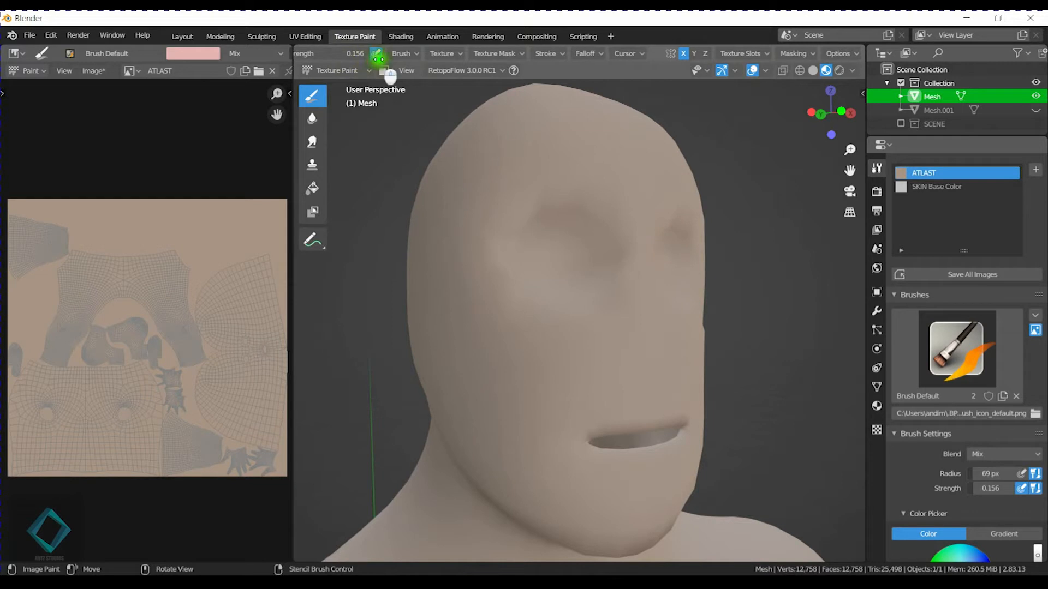
# Switch the paint brush to Brush Default Soft and set its color to a stronger reddish pink.
pyautogui.scroll(12, 664, 54)
pyautogui.click(371, 53)
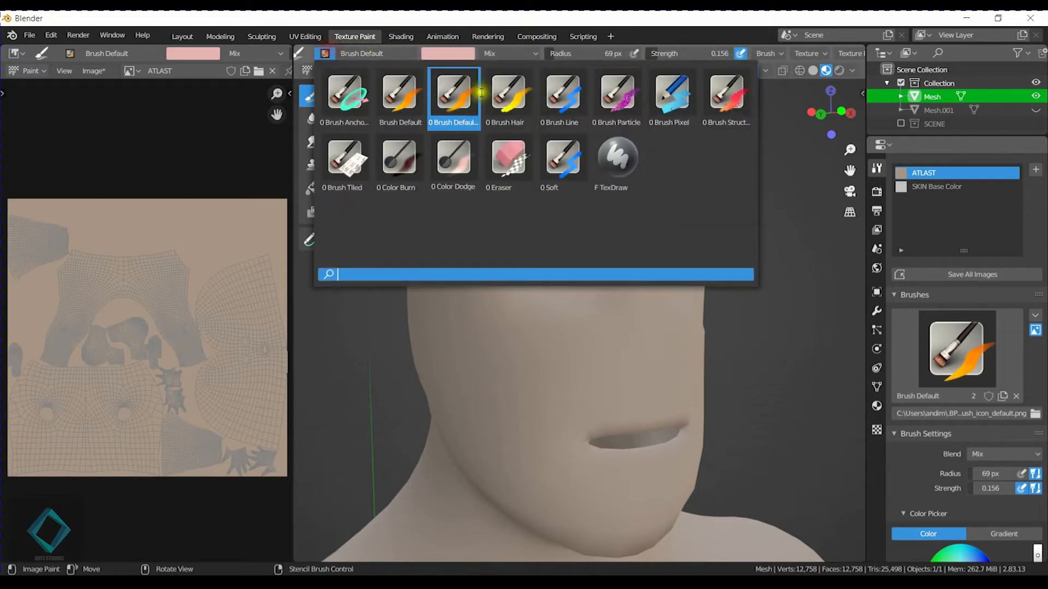
pyautogui.click(452, 95)
pyautogui.moveTo(608, 341); pyautogui.dragTo(732, 299, button='middle')
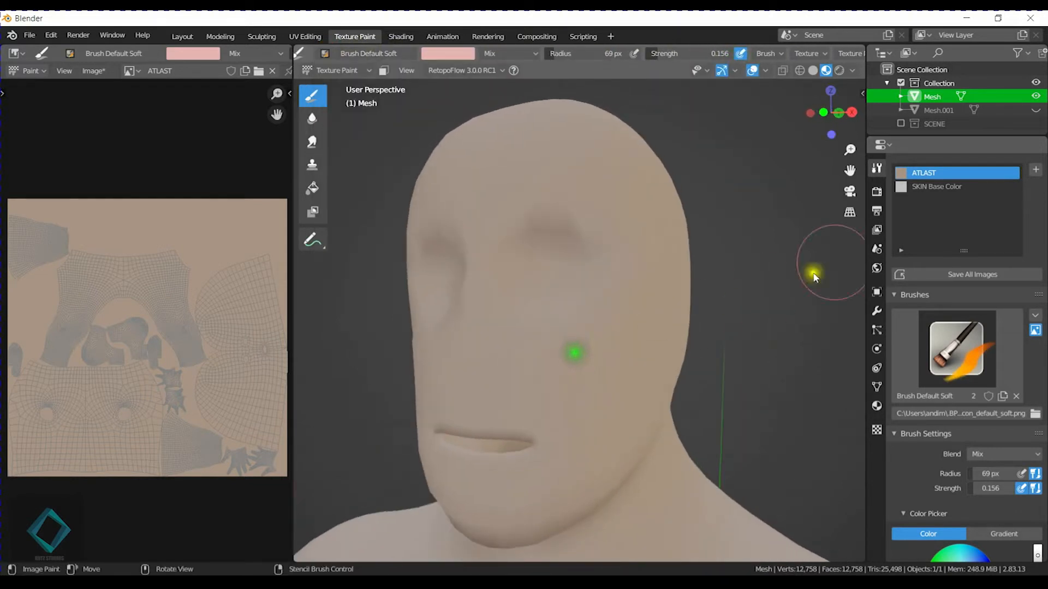
pyautogui.click(448, 53)
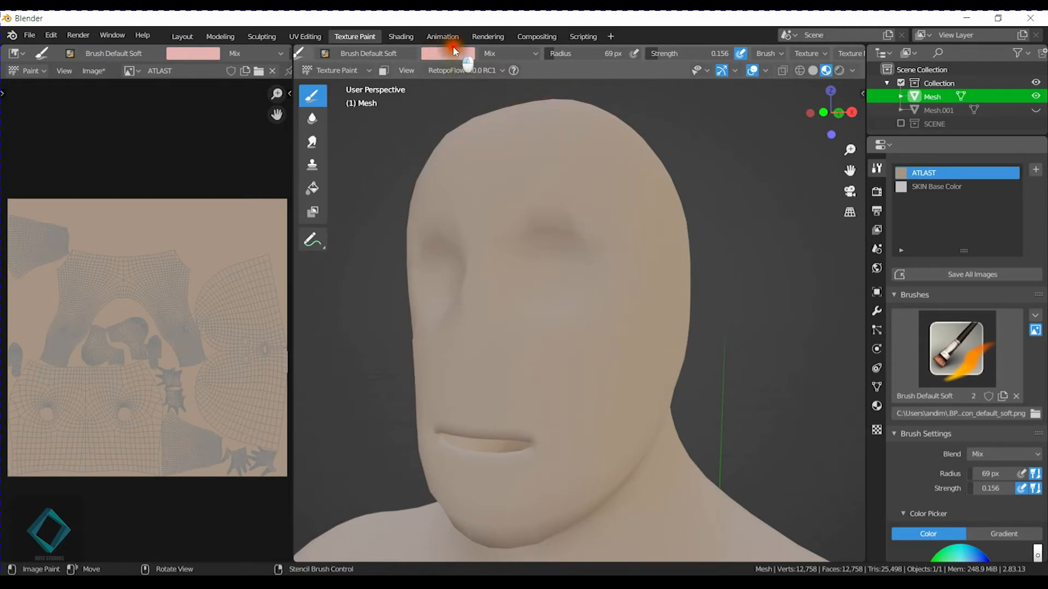
pyautogui.click(441, 53)
pyautogui.moveTo(477, 134); pyautogui.dragTo(479, 145)
# Paint mirrored reddish-pink blush onto both cheeks.
pyautogui.moveTo(630, 386); pyautogui.dragTo(601, 320, button='middle')
pyautogui.click(548, 276)
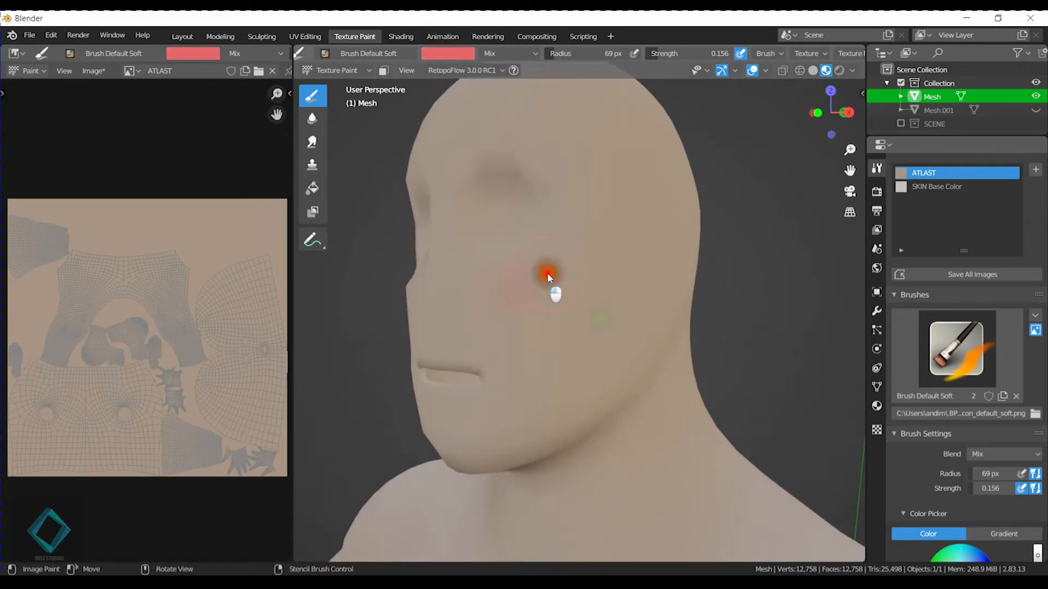
pyautogui.moveTo(552, 342)
pyautogui.mouseDown(button='middle')
pyautogui.moveTo(636, 320)
pyautogui.moveTo(627, 327)
pyautogui.moveTo(593, 305)
pyautogui.mouseUp(button='middle')
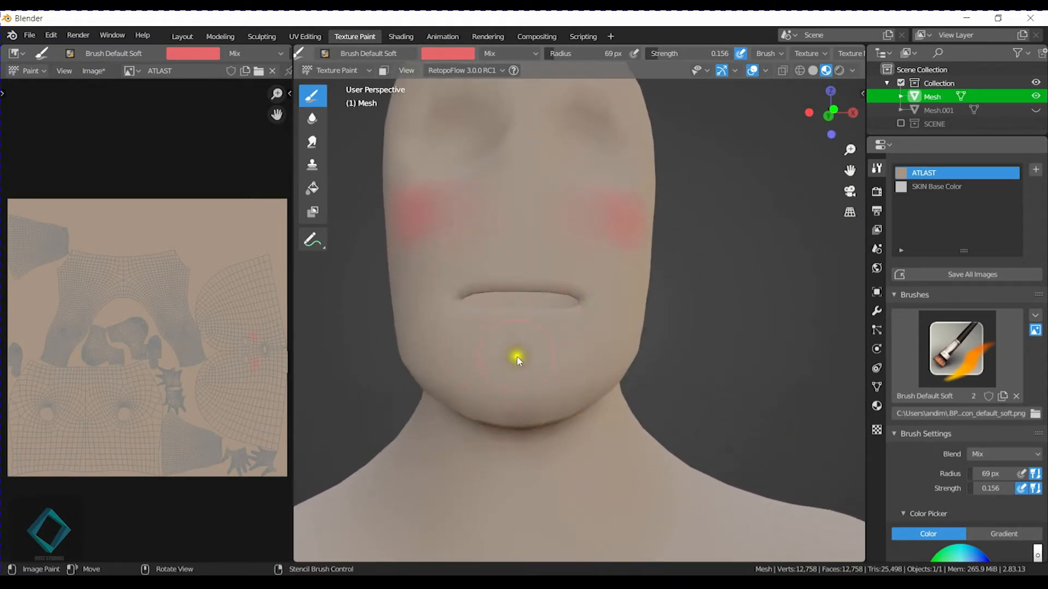
# Paint reddish pink around the mouth and down onto the chin.
pyautogui.scroll(2, 519, 355)
pyautogui.moveTo(431, 321); pyautogui.dragTo(507, 337)
pyautogui.keyDown('shift'); pyautogui.moveTo(608, 366); pyautogui.dragTo(611, 321, button='middle'); pyautogui.keyUp('shift')
pyautogui.moveTo(508, 321); pyautogui.dragTo(523, 323)
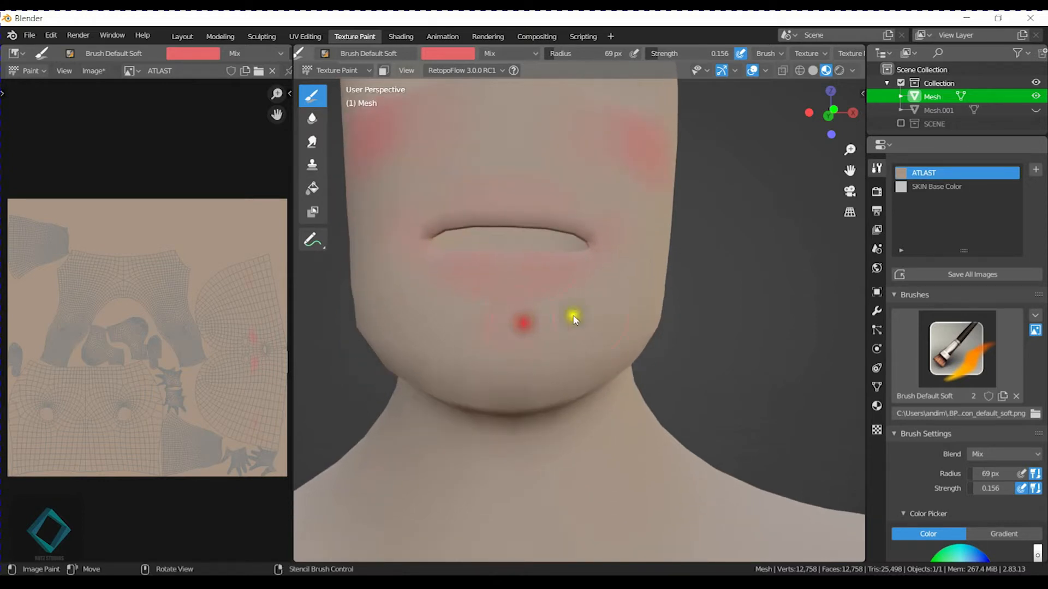
# Set the brush strength to 0.132, adjust its radius, and paint reddish pink around the eye sockets.
pyautogui.scroll(-2, 668, 284)
pyautogui.moveTo(681, 283); pyautogui.dragTo(615, 362, button='middle')
pyautogui.scroll(2, 615, 362)
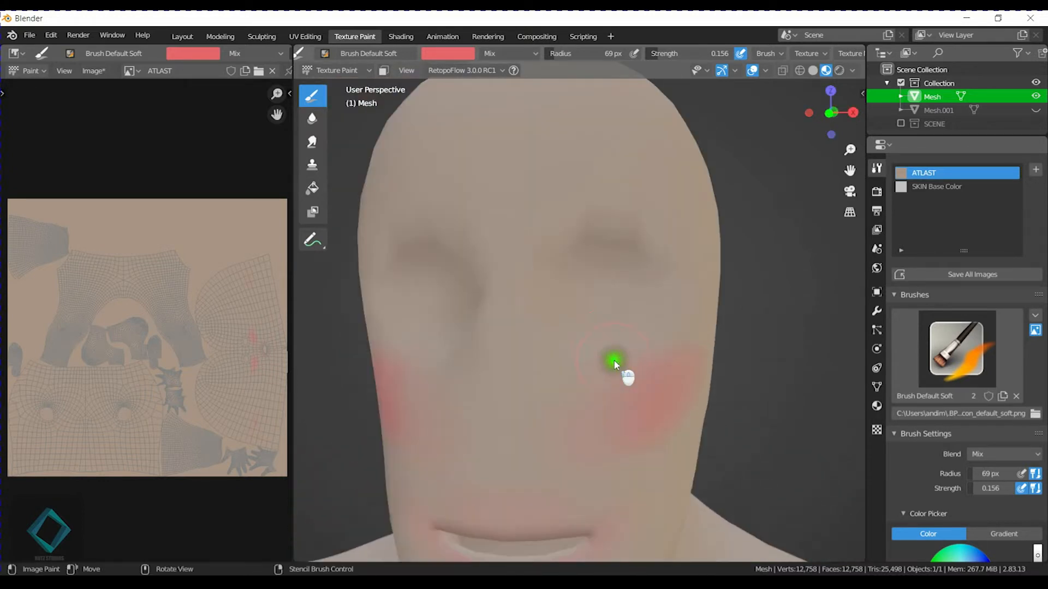
pyautogui.hotkey('shift', 'f')
pyautogui.click(566, 284)
pyautogui.press('f')
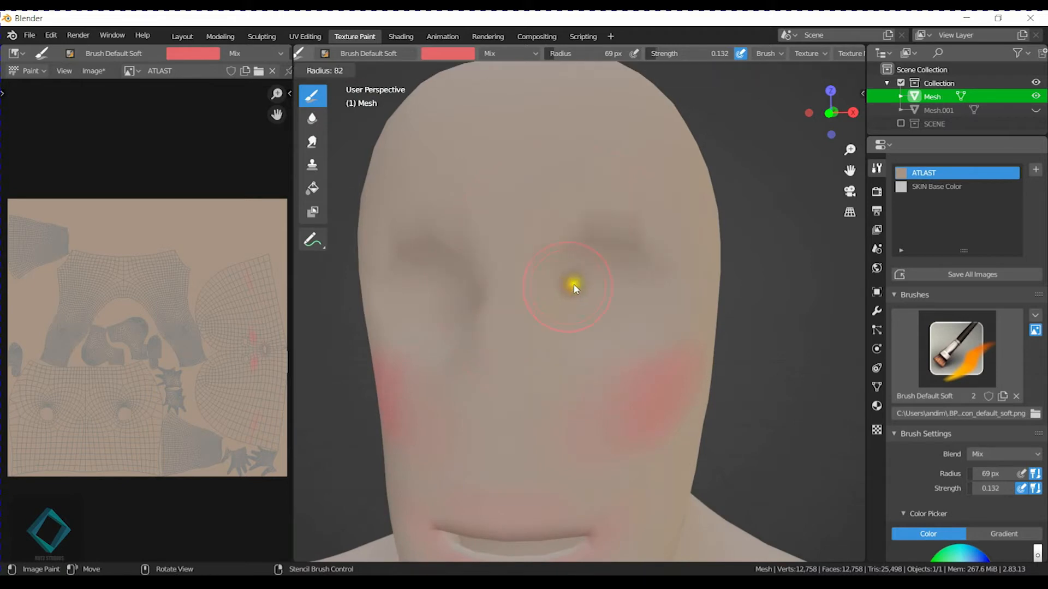
pyautogui.click(551, 284)
pyautogui.moveTo(555, 214)
pyautogui.mouseDown()
pyautogui.moveTo(644, 230)
pyautogui.moveTo(668, 311)
pyautogui.mouseUp()
# Set the brush radius to 57 px and paint reddish pink along the nose and in the eye sockets.
pyautogui.press('f')
pyautogui.click(608, 279)
pyautogui.moveTo(508, 245)
pyautogui.mouseDown()
pyautogui.moveTo(496, 382)
pyautogui.moveTo(505, 397)
pyautogui.mouseUp()
pyautogui.moveTo(562, 268)
pyautogui.mouseDown()
pyautogui.moveTo(578, 257)
pyautogui.moveTo(661, 300)
pyautogui.moveTo(628, 261)
pyautogui.moveTo(643, 288)
pyautogui.mouseUp()
# Set the brush radius to 79 px and strength to 0.045, and tint the forehead faintly pink.
pyautogui.scroll(-3, 645, 292)
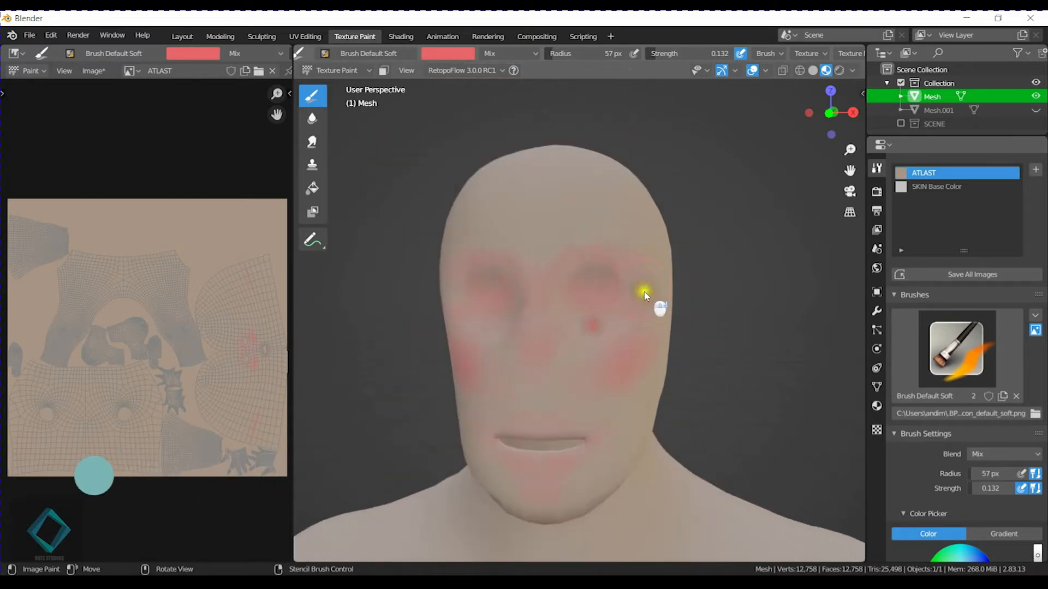
pyautogui.press('f')
pyautogui.click(548, 211)
pyautogui.hotkey('shift', 'f')
pyautogui.click(541, 211)
pyautogui.click(498, 198)
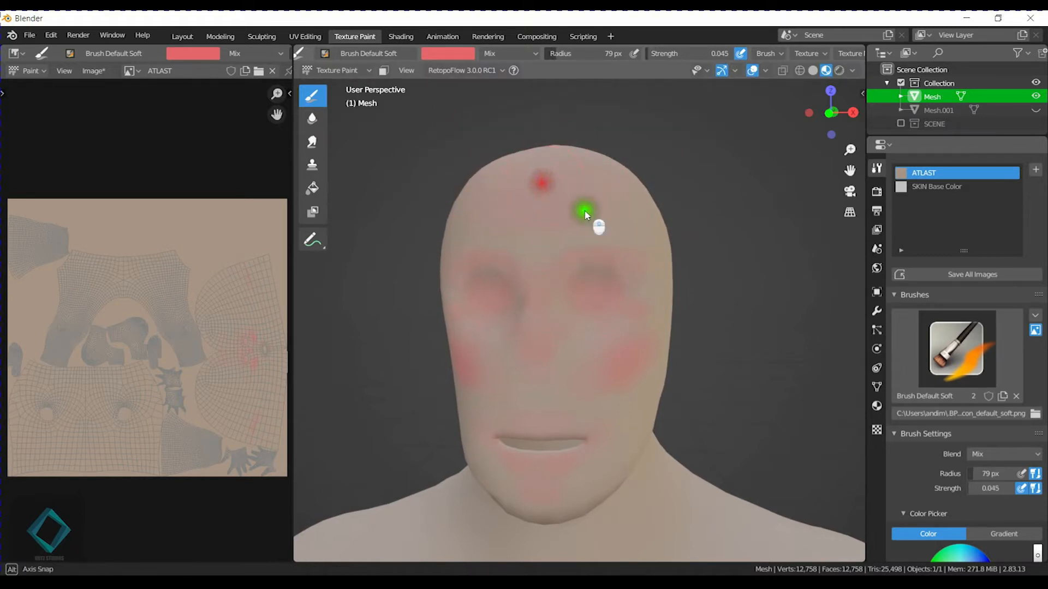
# Paint a faint pink tint over the temples, jaw and sides of the face.
pyautogui.moveTo(585, 212); pyautogui.dragTo(543, 252, button='middle')
pyautogui.moveTo(525, 323); pyautogui.dragTo(636, 257, button='middle')
pyautogui.moveTo(664, 428); pyautogui.dragTo(572, 314, button='middle')
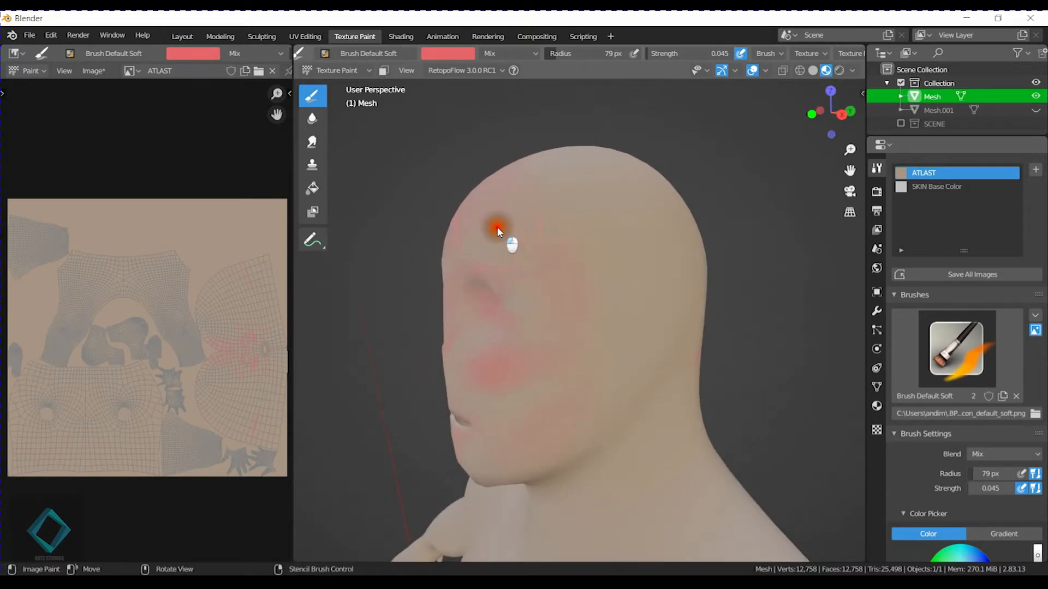
pyautogui.moveTo(414, 243)
pyautogui.mouseDown(button='middle')
pyautogui.moveTo(717, 232)
pyautogui.moveTo(704, 227)
pyautogui.mouseUp(button='middle')
# Switch to the Smear tool, try it on the pink patch behind the head, and set its strength to 1.000.
pyautogui.click(312, 142)
pyautogui.moveTo(582, 287)
pyautogui.mouseDown()
pyautogui.moveTo(617, 358)
pyautogui.moveTo(638, 341)
pyautogui.mouseUp()
pyautogui.moveTo(646, 336); pyautogui.dragTo(624, 338, button='middle')
pyautogui.moveTo(590, 323); pyautogui.dragTo(590, 345)
pyautogui.hotkey('shift', 'f')
pyautogui.click(719, 365)
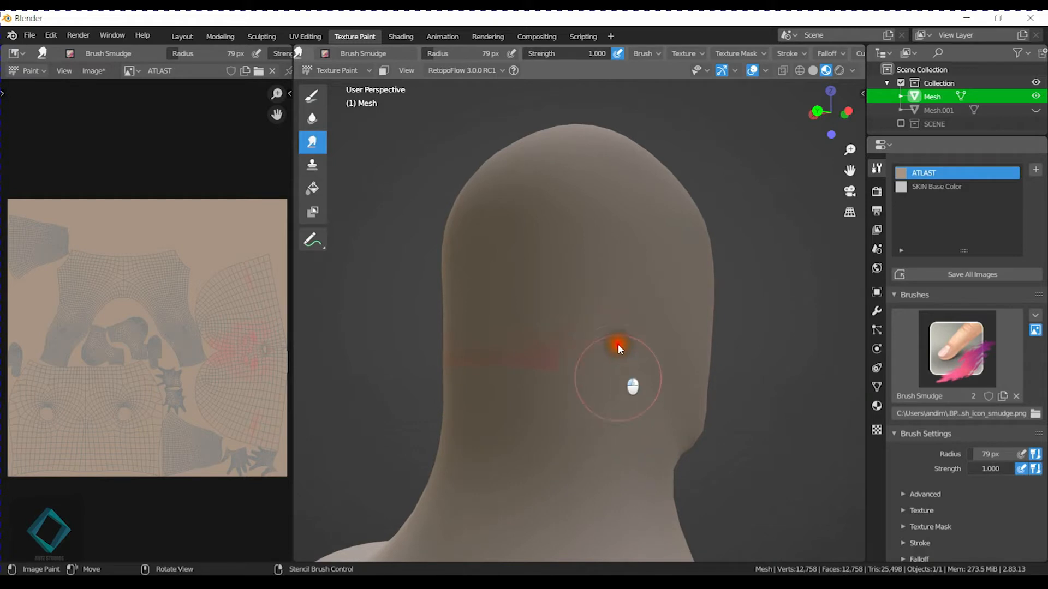
# Smear away the stray pink patch on the back of the head.
pyautogui.moveTo(565, 307)
pyautogui.mouseDown()
pyautogui.moveTo(543, 357)
pyautogui.moveTo(525, 362)
pyautogui.mouseUp()
pyautogui.moveTo(524, 361); pyautogui.dragTo(592, 342, button='middle')
pyautogui.moveTo(620, 296)
pyautogui.mouseDown()
pyautogui.moveTo(649, 330)
pyautogui.moveTo(606, 340)
pyautogui.mouseUp()
pyautogui.moveTo(675, 334); pyautogui.dragTo(685, 358)
# Set the Smear brush strength to 0.438.
pyautogui.moveTo(720, 290)
pyautogui.mouseDown(button='middle')
pyautogui.moveTo(512, 285)
pyautogui.moveTo(516, 358)
pyautogui.moveTo(546, 395)
pyautogui.mouseUp(button='middle')
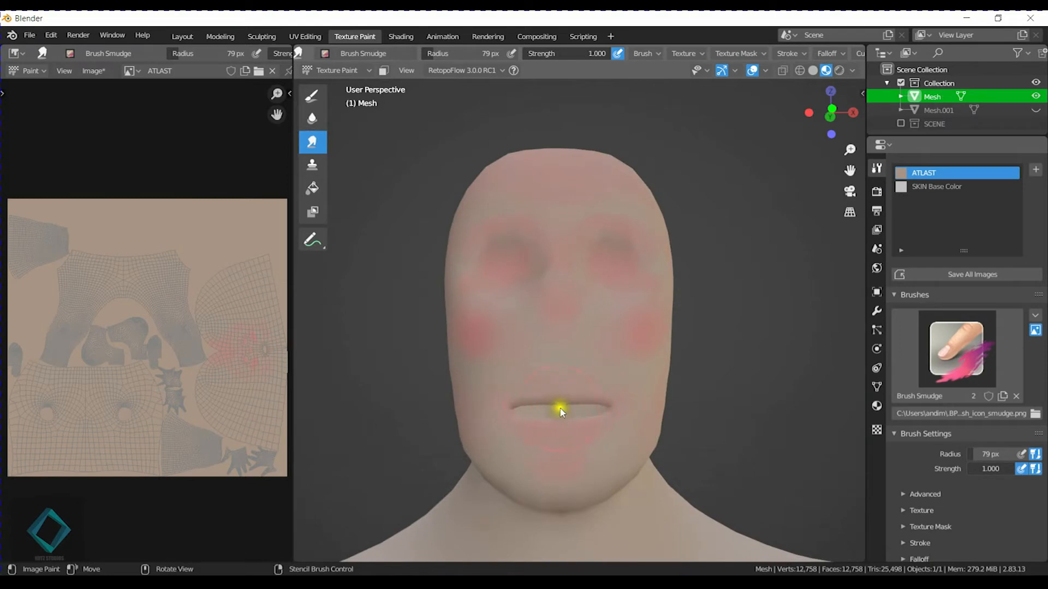
pyautogui.moveTo(516, 358); pyautogui.dragTo(683, 337, button='middle')
pyautogui.moveTo(760, 362); pyautogui.dragTo(545, 358, button='middle')
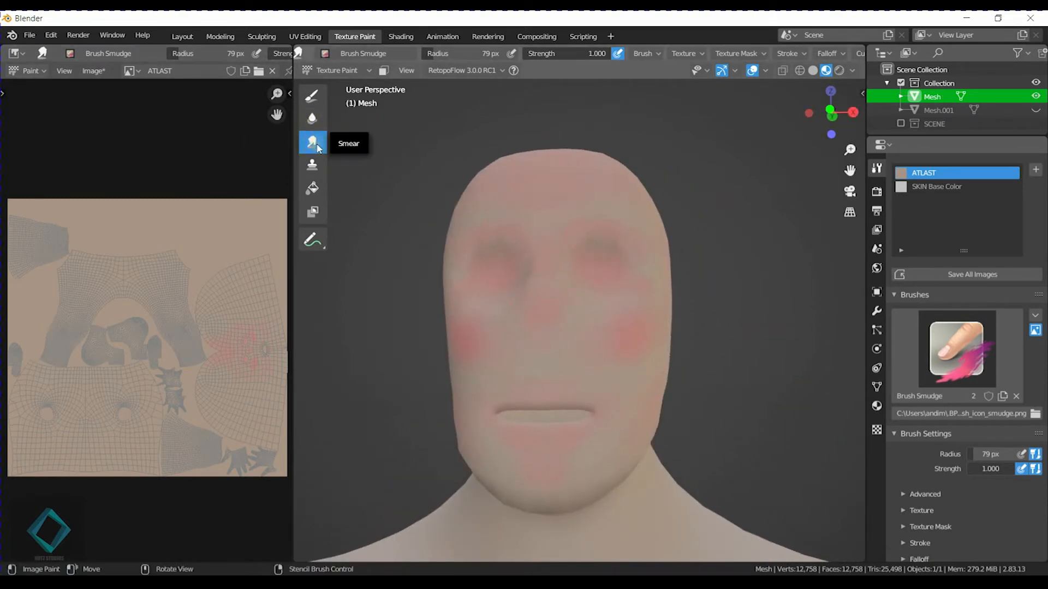
pyautogui.moveTo(650, 246)
pyautogui.mouseDown(button='middle')
pyautogui.moveTo(650, 285)
pyautogui.moveTo(633, 317)
pyautogui.moveTo(591, 306)
pyautogui.mouseUp(button='middle')
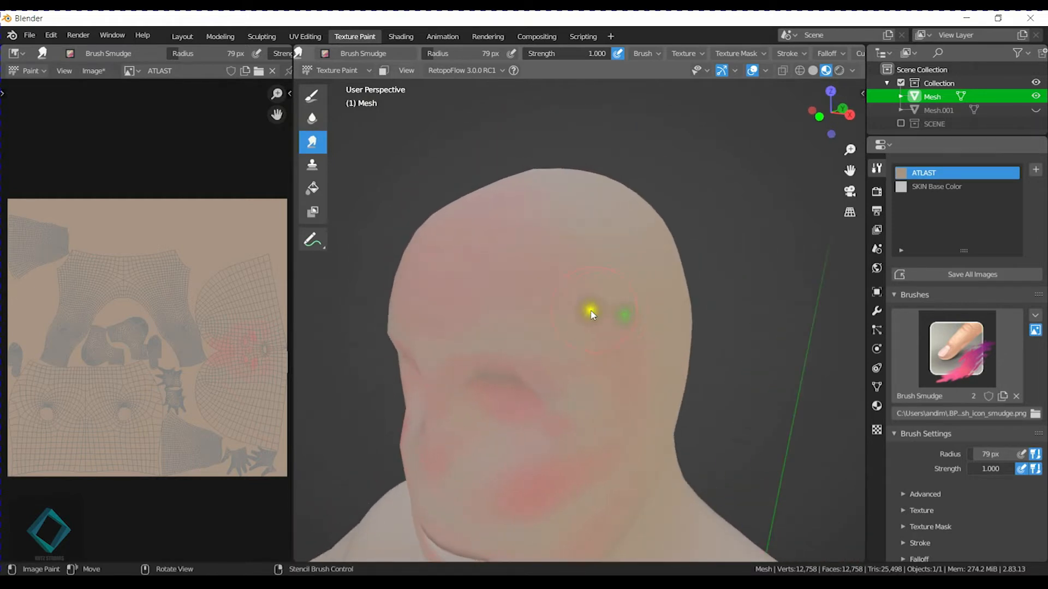
pyautogui.hotkey('shift', 'f')
pyautogui.moveTo(537, 322)
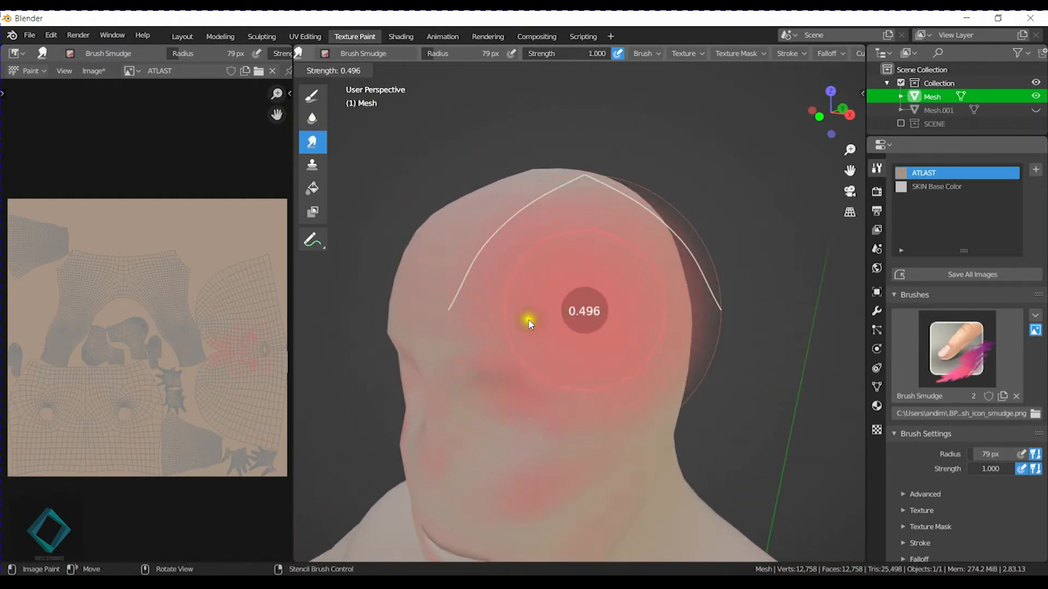
pyautogui.click(522, 325)
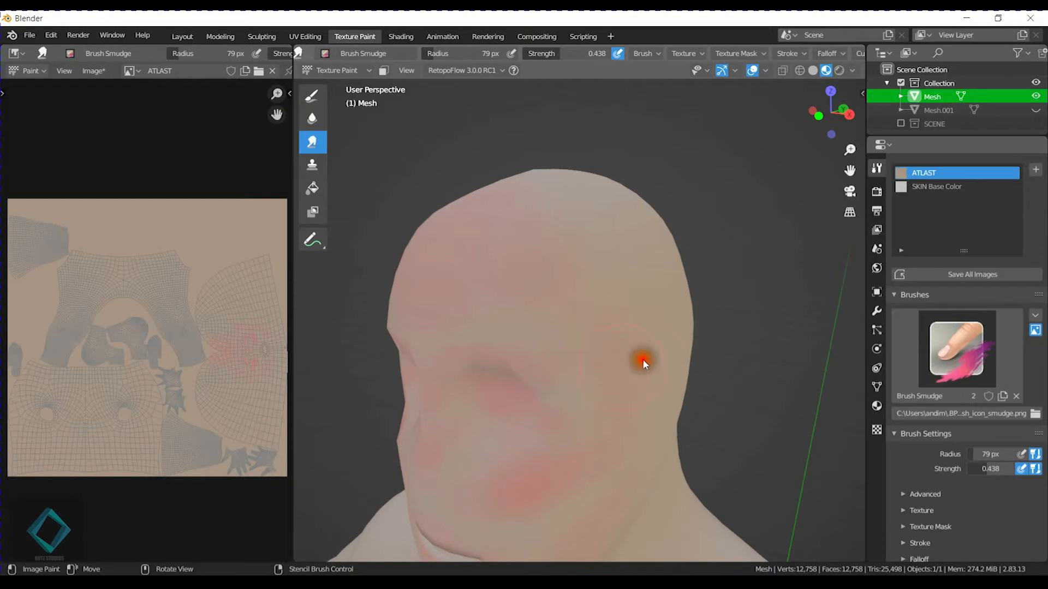
# Smear the pink tint across the forehead and around the eye sockets to blend it softly.
pyautogui.moveTo(630, 368); pyautogui.dragTo(565, 343, button='middle')
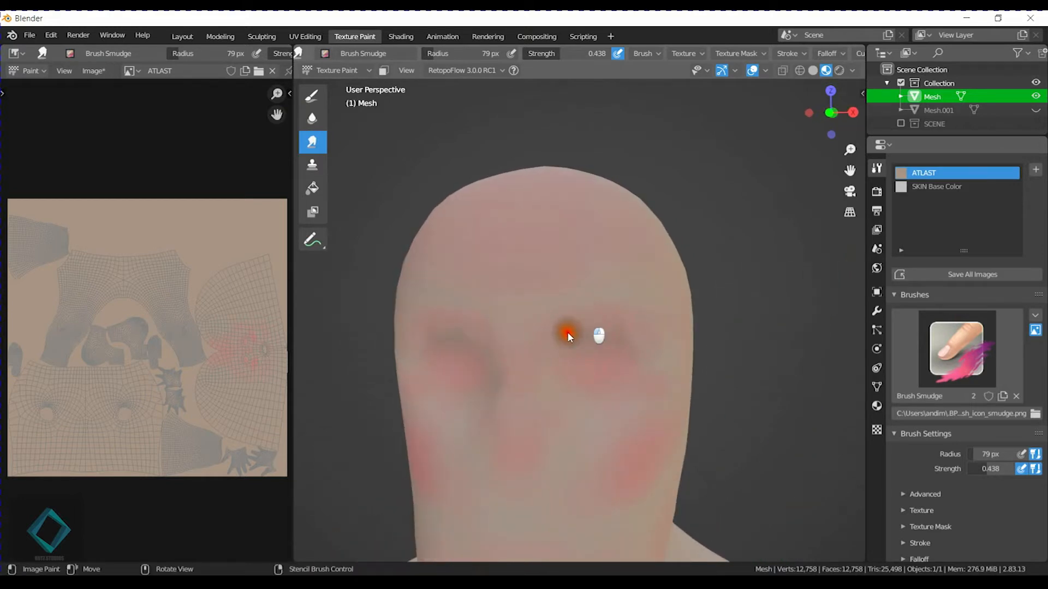
pyautogui.moveTo(620, 314)
pyautogui.mouseDown()
pyautogui.moveTo(608, 379)
pyautogui.moveTo(598, 367)
pyautogui.mouseUp()
pyautogui.moveTo(645, 361); pyautogui.dragTo(556, 330, button='middle')
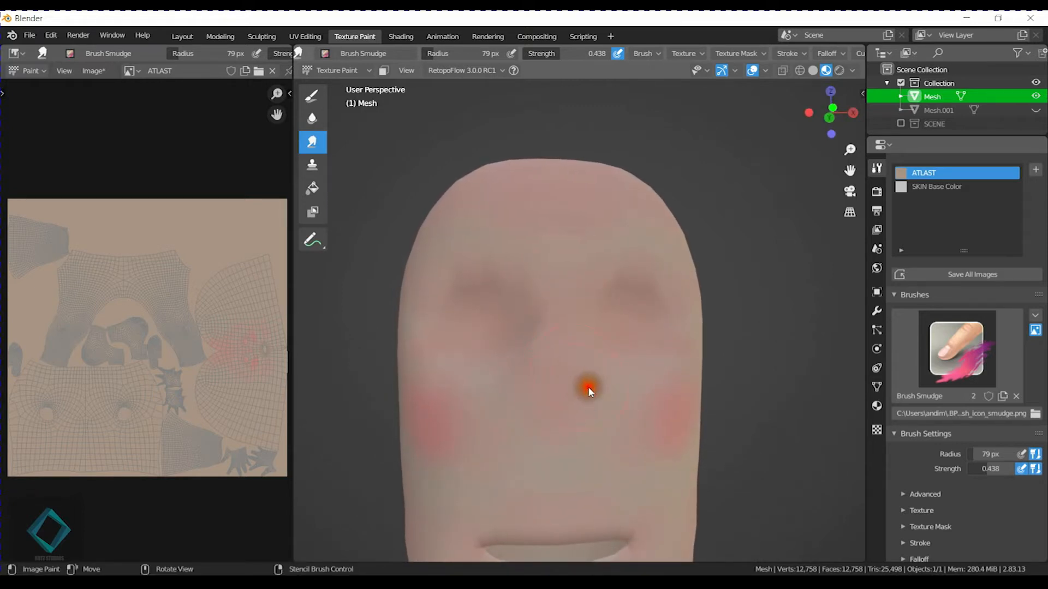
# Smear the blush on the nose and cheeks into the surrounding skin.
pyautogui.moveTo(554, 402); pyautogui.dragTo(527, 391)
pyautogui.moveTo(687, 355)
pyautogui.mouseDown(button='middle')
pyautogui.moveTo(669, 362)
pyautogui.moveTo(624, 349)
pyautogui.mouseUp(button='middle')
pyautogui.moveTo(499, 345)
pyautogui.mouseDown()
pyautogui.moveTo(501, 330)
pyautogui.moveTo(529, 338)
pyautogui.mouseUp()
pyautogui.moveTo(578, 304)
pyautogui.mouseDown()
pyautogui.moveTo(542, 358)
pyautogui.moveTo(552, 374)
pyautogui.mouseUp()
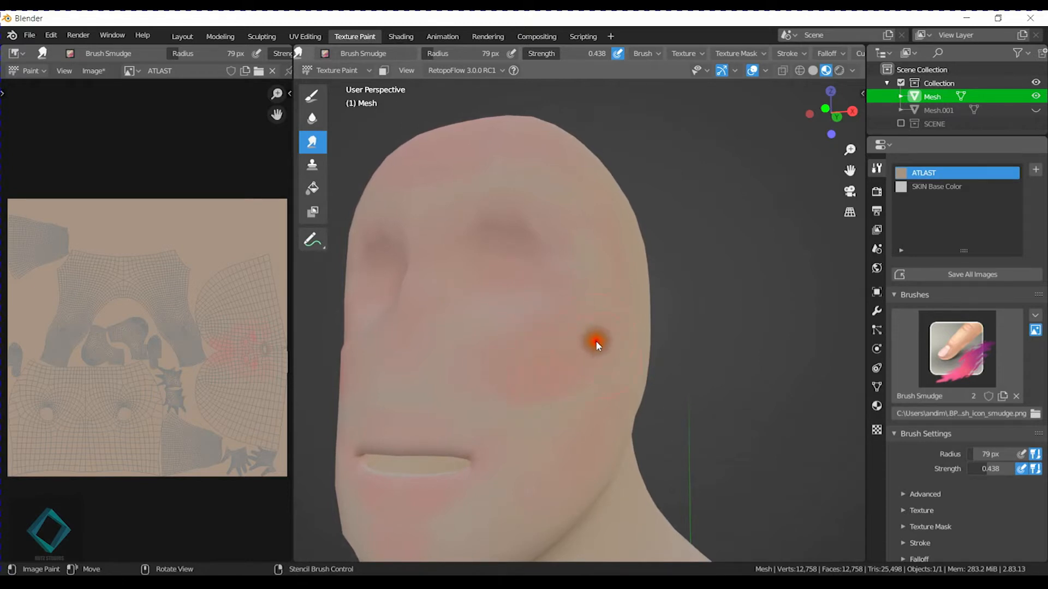
pyautogui.moveTo(526, 457)
pyautogui.mouseDown()
pyautogui.moveTo(584, 363)
pyautogui.moveTo(482, 387)
pyautogui.mouseUp()
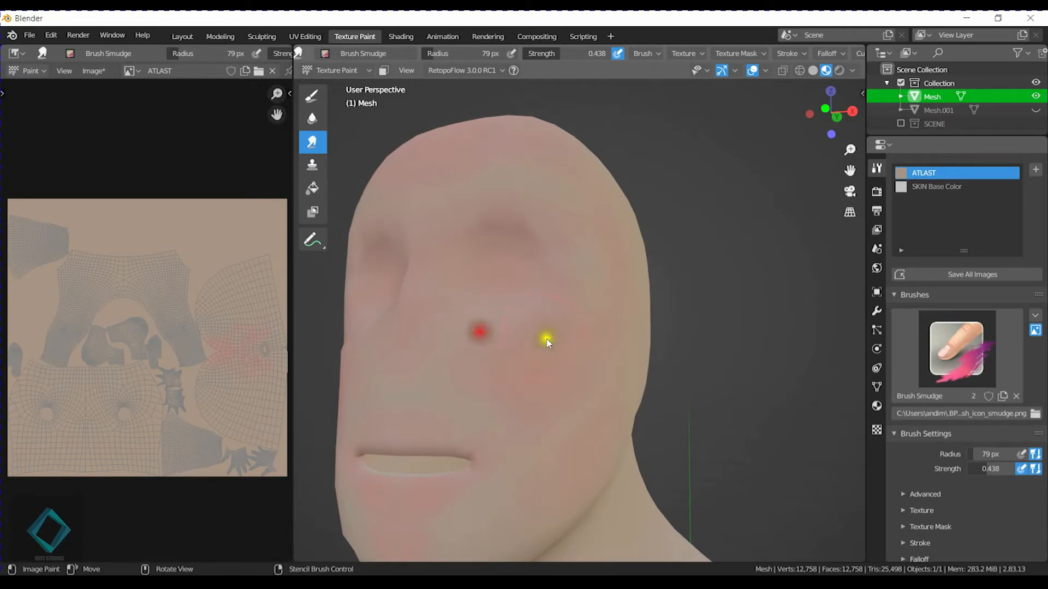
pyautogui.moveTo(579, 345); pyautogui.dragTo(568, 358, button='middle')
pyautogui.moveTo(471, 406); pyautogui.dragTo(523, 372)
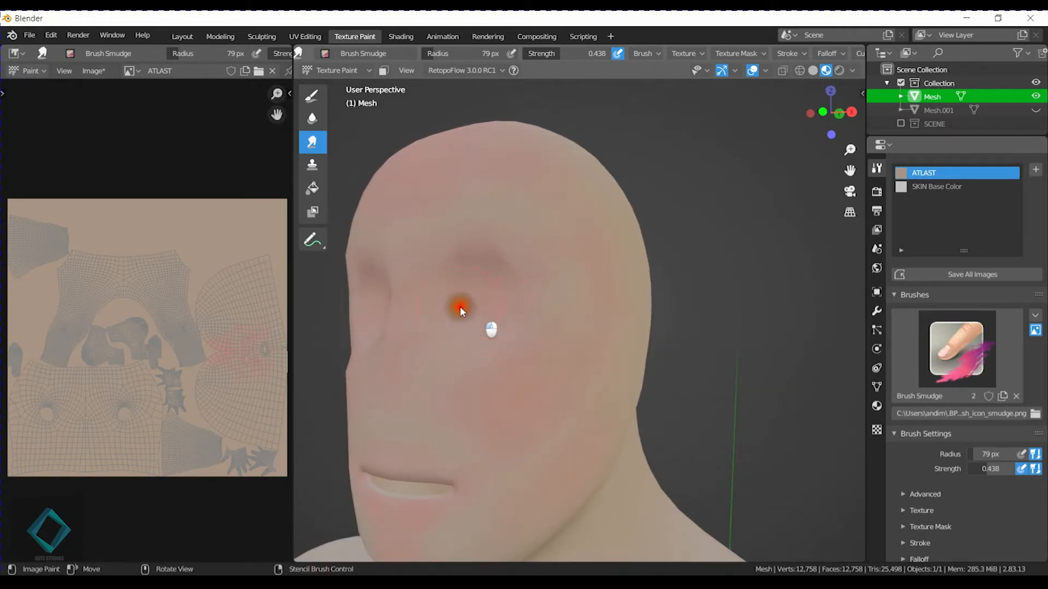
# Blend the skin tones under the eyes and across the sides of the face with the Smear tool.
pyautogui.moveTo(502, 313); pyautogui.dragTo(513, 318)
pyautogui.moveTo(521, 319); pyautogui.dragTo(564, 322, button='middle')
pyautogui.keyDown('shift'); pyautogui.moveTo(530, 354); pyautogui.dragTo(524, 320, button='middle'); pyautogui.keyUp('shift')
pyautogui.moveTo(552, 363)
pyautogui.mouseDown()
pyautogui.moveTo(436, 362)
pyautogui.moveTo(457, 358)
pyautogui.mouseUp()
pyautogui.moveTo(485, 349); pyautogui.dragTo(534, 336, button='middle')
pyautogui.moveTo(553, 399); pyautogui.dragTo(641, 334)
pyautogui.moveTo(703, 360); pyautogui.dragTo(664, 364, button='middle')
pyautogui.moveTo(547, 381); pyautogui.dragTo(573, 370)
# Smear the pink around the mouth corners, chin and lower cheeks to soften its edges.
pyautogui.moveTo(499, 437); pyautogui.dragTo(489, 459)
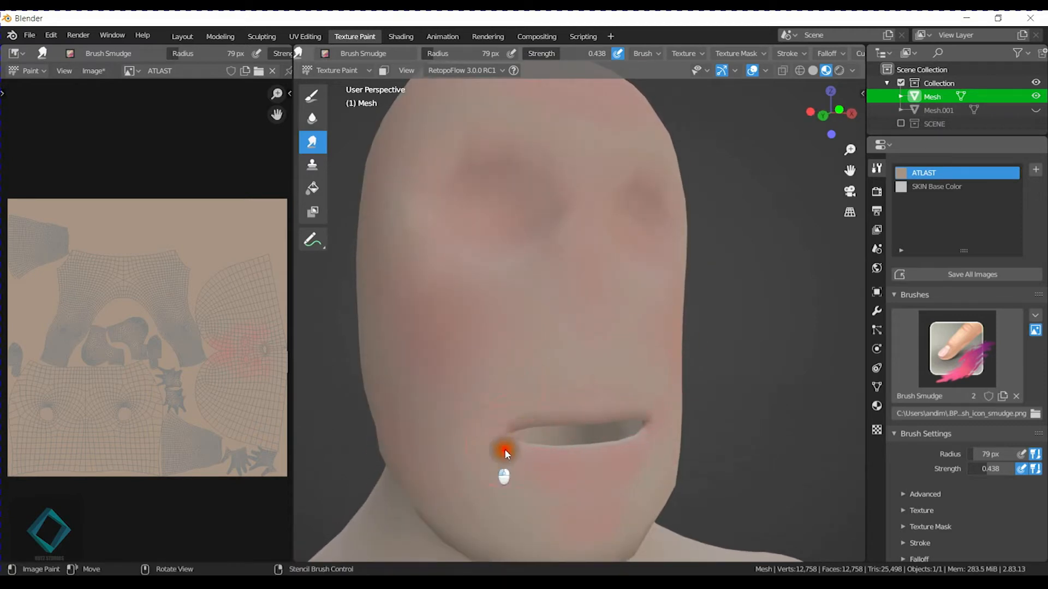
pyautogui.moveTo(561, 479); pyautogui.dragTo(551, 507)
pyautogui.moveTo(553, 507)
pyautogui.keyDown('shift'); pyautogui.mouseDown(button='middle')
pyautogui.moveTo(563, 413)
pyautogui.moveTo(541, 419)
pyautogui.mouseUp(button='middle'); pyautogui.keyUp('shift')
pyautogui.moveTo(477, 393); pyautogui.dragTo(422, 383)
pyautogui.moveTo(569, 370); pyautogui.dragTo(582, 346)
pyautogui.moveTo(440, 429); pyautogui.dragTo(571, 418)
# Smear the pink traces on the nape of the neck and set the Smear strength to 1.000.
pyautogui.moveTo(539, 311); pyautogui.dragTo(683, 339, button='middle')
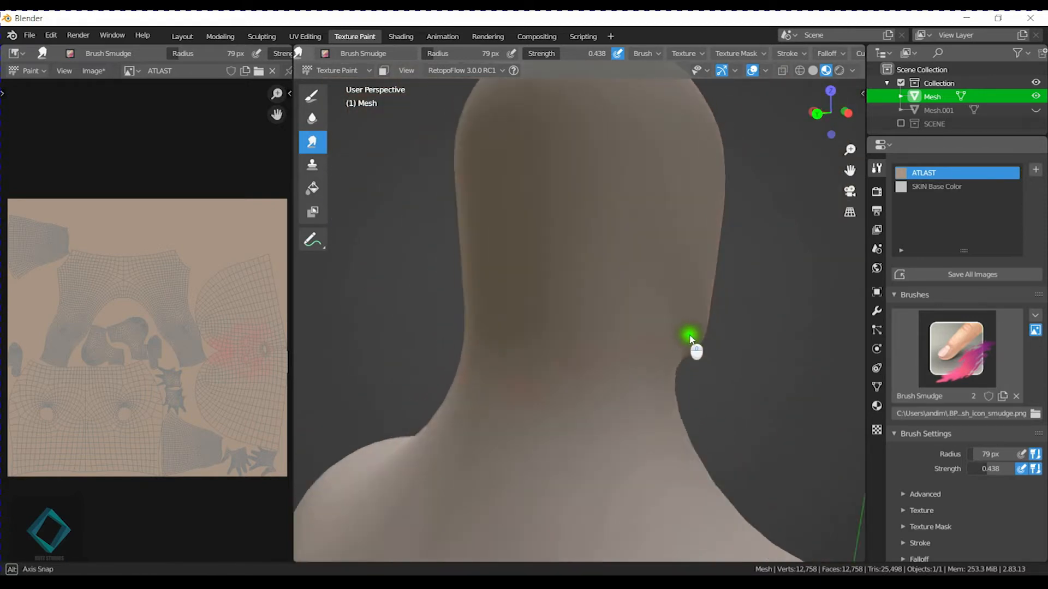
pyautogui.moveTo(535, 368); pyautogui.dragTo(558, 391, button='middle')
pyautogui.moveTo(537, 342); pyautogui.dragTo(601, 371)
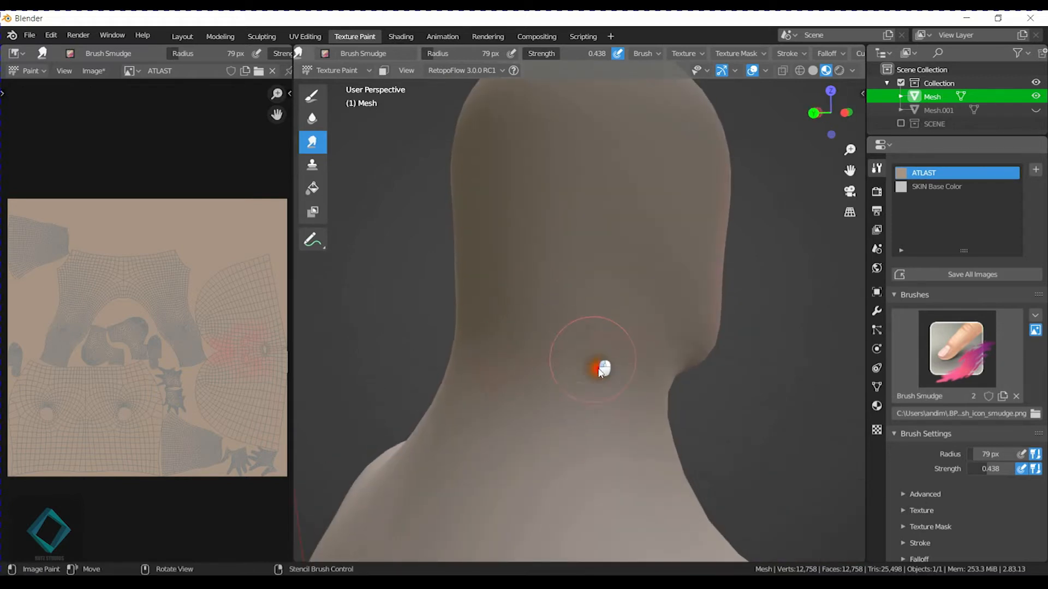
pyautogui.hotkey('shift', 'f')
pyautogui.click(746, 344)
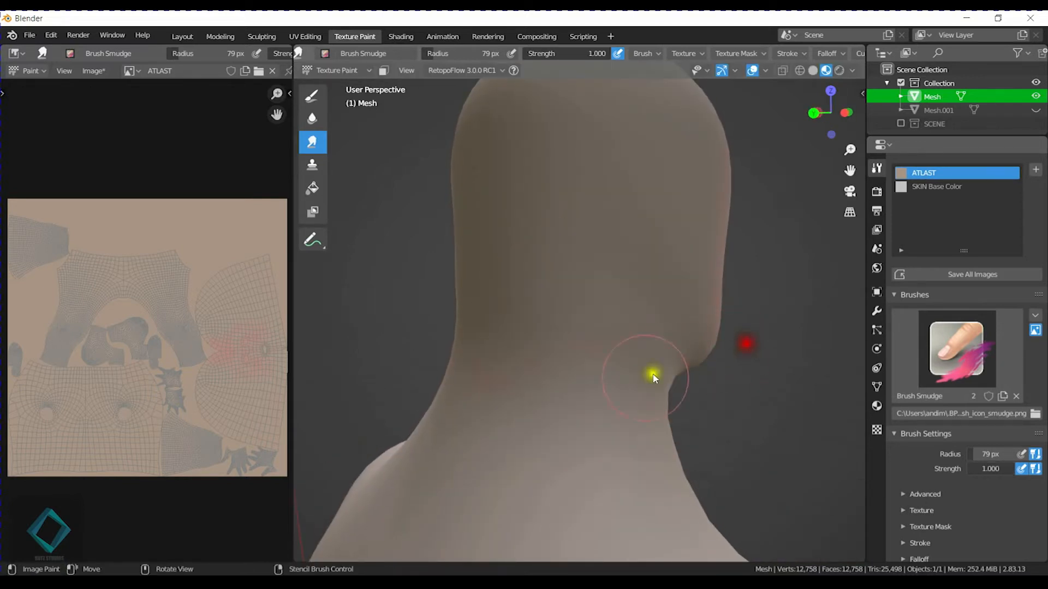
# Smear out the remaining pink traces across the back and side of the neck at full strength.
pyautogui.moveTo(608, 343); pyautogui.dragTo(519, 388)
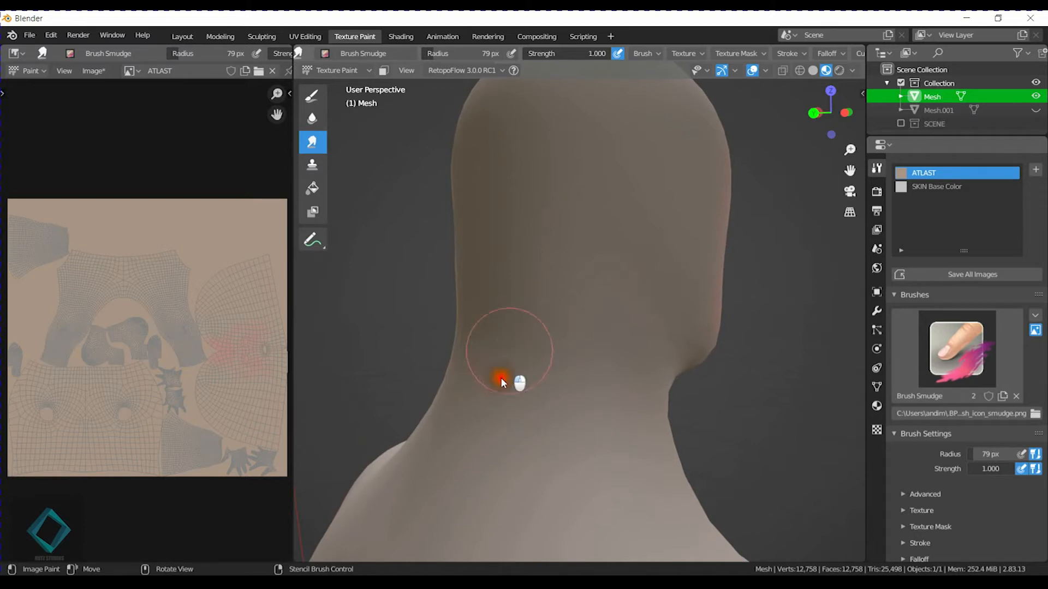
pyautogui.moveTo(519, 388); pyautogui.dragTo(590, 356, button='middle')
pyautogui.moveTo(699, 372); pyautogui.dragTo(680, 296)
pyautogui.moveTo(618, 304); pyautogui.dragTo(648, 320)
pyautogui.moveTo(648, 320); pyautogui.dragTo(666, 322, button='middle')
pyautogui.moveTo(678, 353)
pyautogui.mouseDown()
pyautogui.moveTo(678, 315)
pyautogui.moveTo(692, 342)
pyautogui.mouseUp()
pyautogui.moveTo(692, 342)
pyautogui.mouseDown(button='middle')
pyautogui.moveTo(688, 357)
pyautogui.moveTo(622, 353)
pyautogui.mouseUp(button='middle')
pyautogui.moveTo(555, 311)
pyautogui.mouseDown()
pyautogui.moveTo(553, 370)
pyautogui.moveTo(533, 399)
pyautogui.mouseUp()
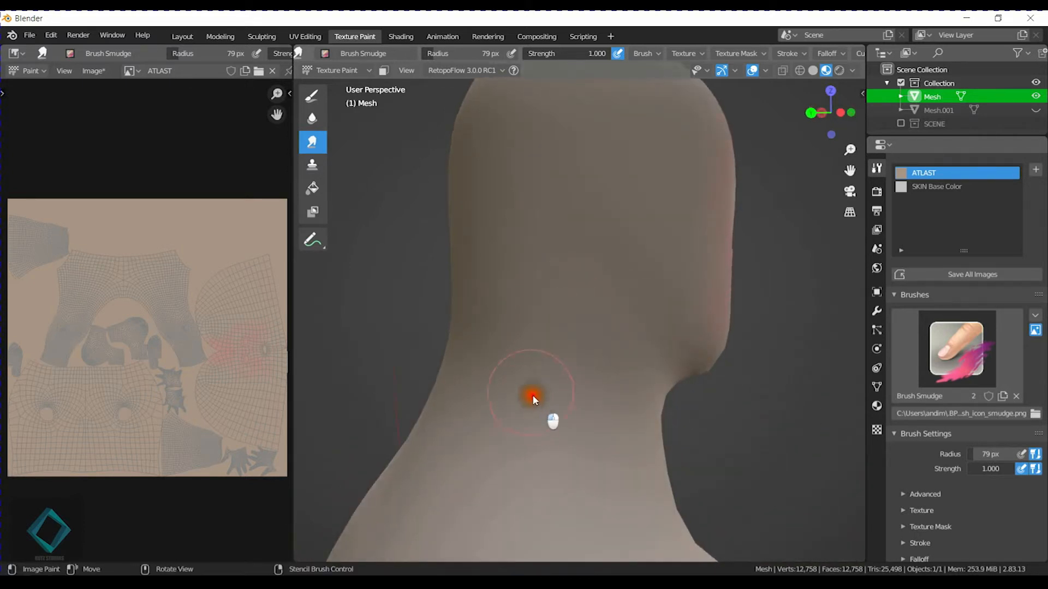
# Set the Smear strength to 0.350 and blend the pink edge at the top of the head.
pyautogui.moveTo(566, 319)
pyautogui.mouseDown(button='middle')
pyautogui.moveTo(648, 386)
pyautogui.moveTo(546, 374)
pyautogui.moveTo(554, 384)
pyautogui.moveTo(564, 367)
pyautogui.moveTo(585, 393)
pyautogui.moveTo(598, 370)
pyautogui.moveTo(590, 328)
pyautogui.moveTo(545, 316)
pyautogui.mouseUp(button='middle')
pyautogui.hotkey('shift', 'f')
pyautogui.click(505, 320)
pyautogui.moveTo(538, 253); pyautogui.dragTo(536, 242)
pyautogui.moveTo(601, 253)
pyautogui.mouseDown()
pyautogui.moveTo(621, 193)
pyautogui.moveTo(622, 207)
pyautogui.mouseUp()
pyautogui.moveTo(622, 207); pyautogui.dragTo(562, 225, button='middle')
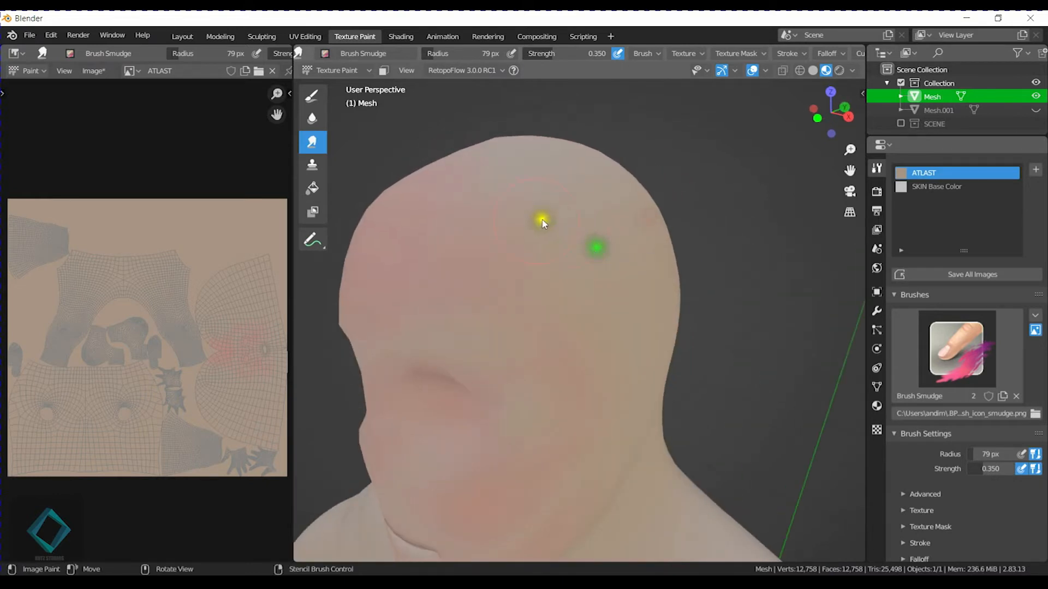
# Smear the pink edge along the temple and side of the head into the base skin tone.
pyautogui.moveTo(614, 304); pyautogui.dragTo(573, 280)
pyautogui.moveTo(573, 280)
pyautogui.mouseDown(button='middle')
pyautogui.moveTo(607, 351)
pyautogui.moveTo(483, 314)
pyautogui.mouseUp(button='middle')
pyautogui.moveTo(495, 256)
pyautogui.mouseDown()
pyautogui.moveTo(573, 290)
pyautogui.moveTo(519, 375)
pyautogui.moveTo(543, 322)
pyautogui.mouseUp()
pyautogui.moveTo(542, 322); pyautogui.dragTo(595, 355, button='middle')
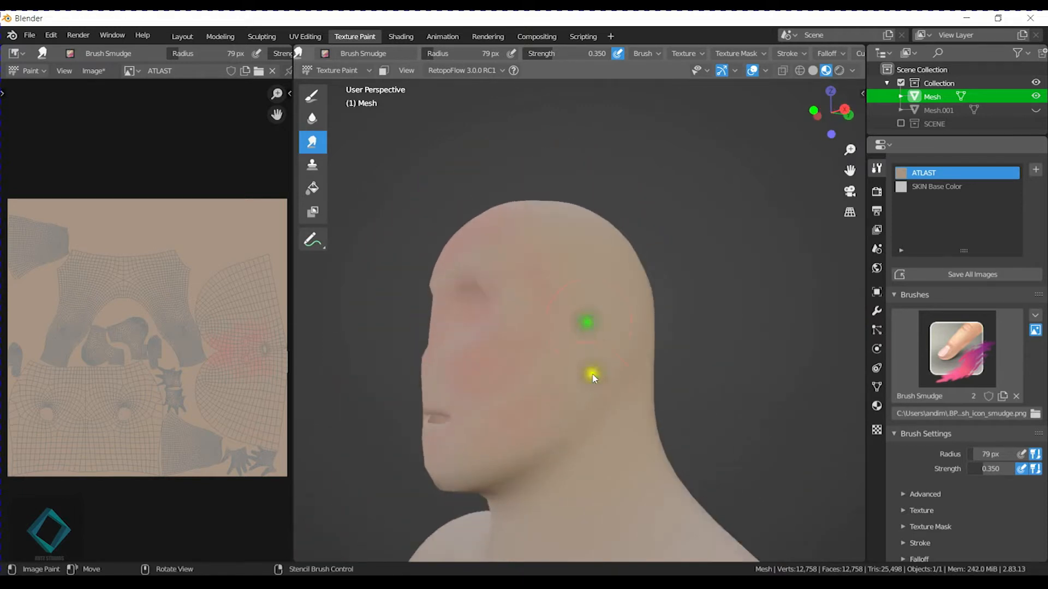
# Finish smearing the remaining pink edges around the crown and sides of the head.
pyautogui.moveTo(583, 373)
pyautogui.mouseDown(button='middle')
pyautogui.moveTo(611, 363)
pyautogui.moveTo(558, 389)
pyautogui.moveTo(575, 367)
pyautogui.moveTo(622, 367)
pyautogui.moveTo(559, 206)
pyautogui.mouseUp(button='middle')
pyautogui.moveTo(507, 265); pyautogui.dragTo(728, 286, button='middle')
pyautogui.moveTo(564, 219); pyautogui.dragTo(634, 250)
pyautogui.moveTo(643, 308); pyautogui.dragTo(597, 330, button='middle')
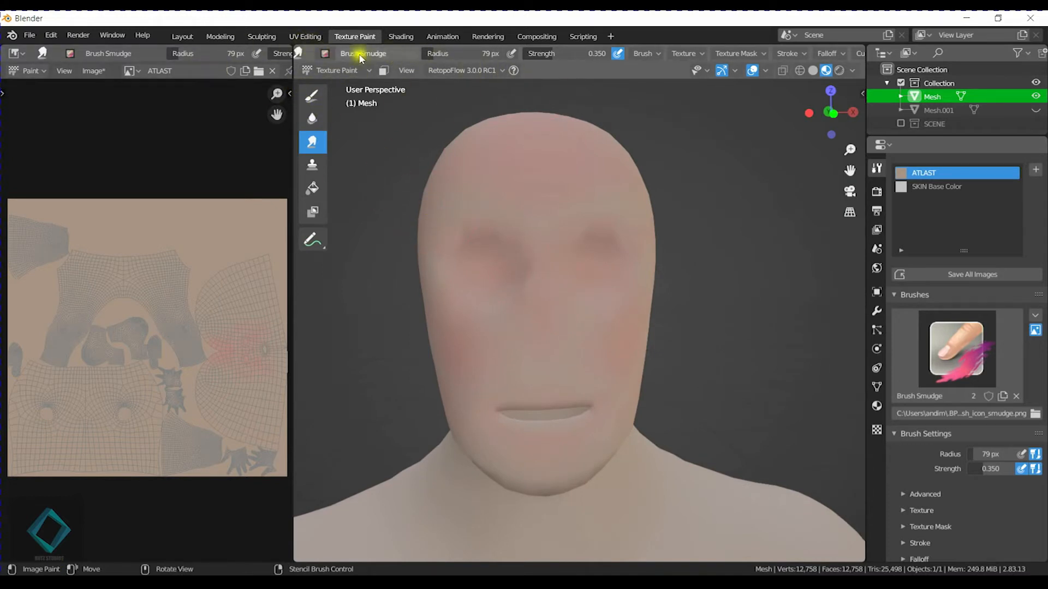
# Switch to the Draw brush with Multiply blending and sample the base skin color from the ATLAST texture.
pyautogui.click(314, 94)
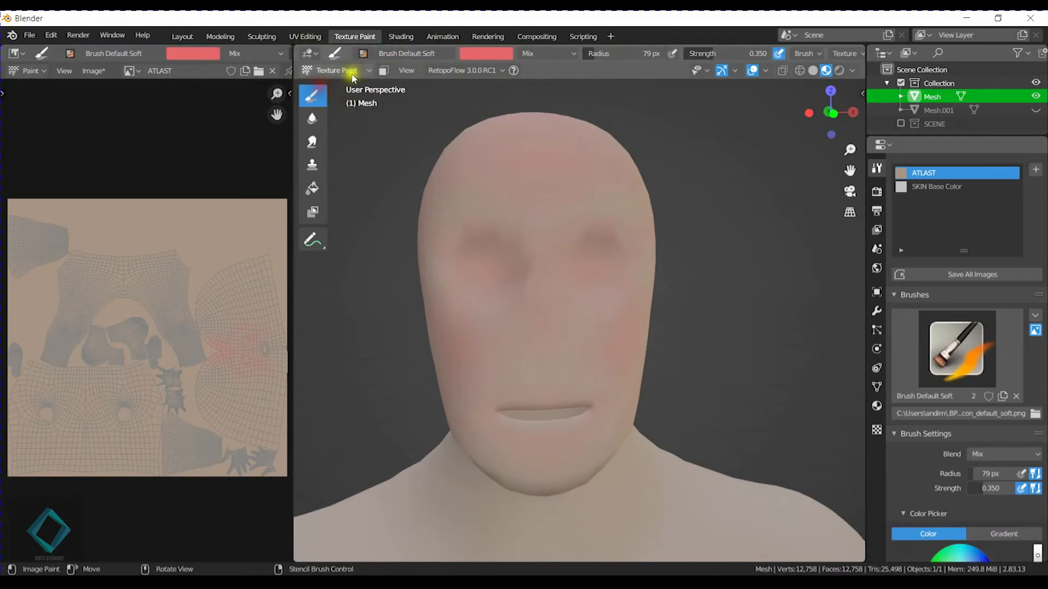
pyautogui.click(540, 54)
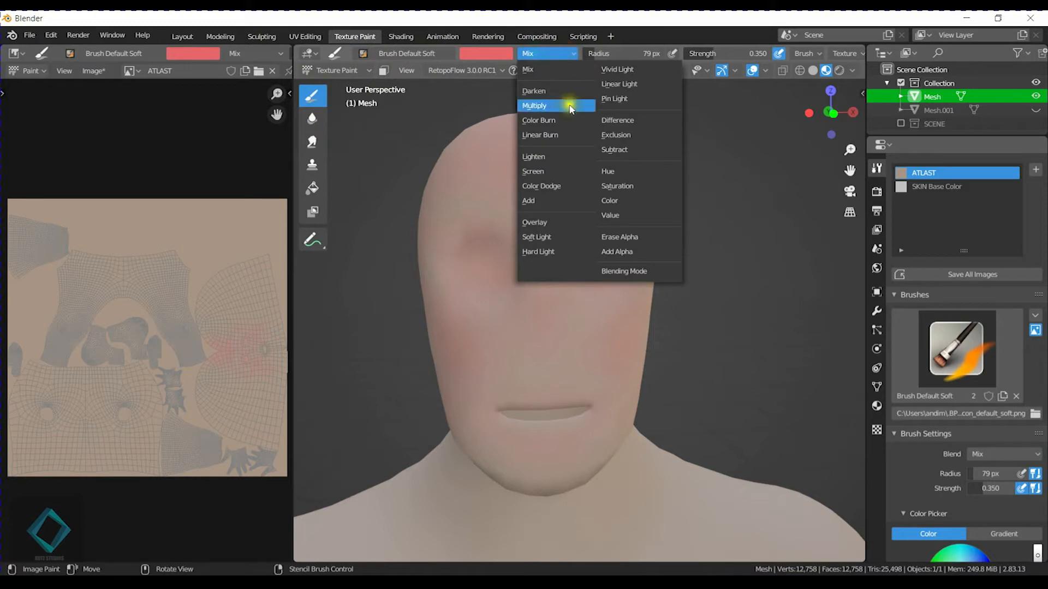
pyautogui.click(538, 105)
pyautogui.click(486, 51)
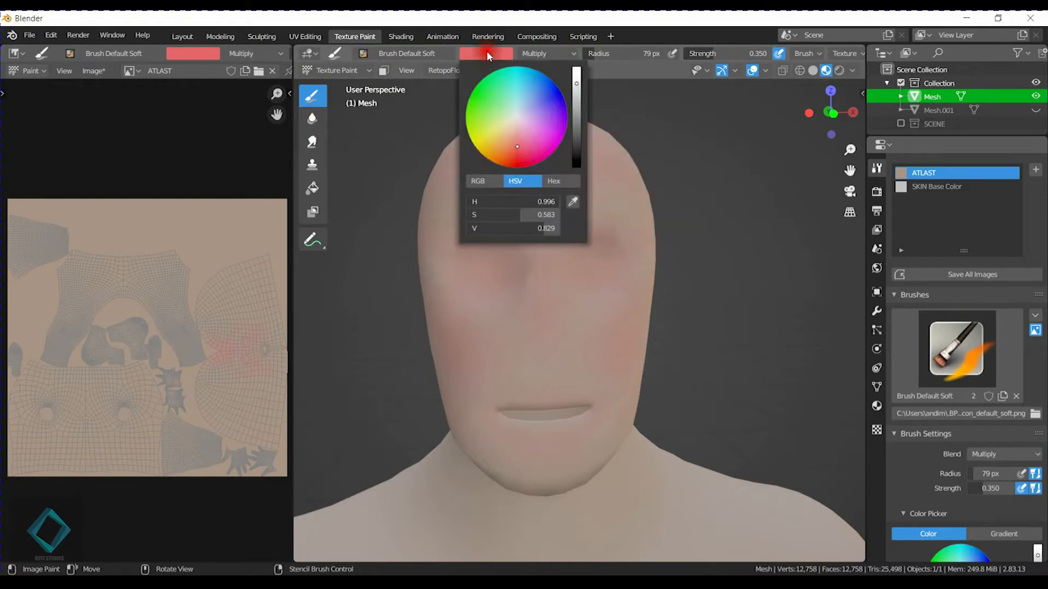
pyautogui.click(574, 204)
pyautogui.click(217, 230)
# Set the brush strength to 0.244 and paint darker shading into the hollows of both cheeks.
pyautogui.moveTo(628, 306); pyautogui.dragTo(603, 279, button='middle')
pyautogui.scroll(5, 537, 295)
pyautogui.hotkey('shift', 'f')
pyautogui.click(519, 316)
pyautogui.moveTo(519, 330); pyautogui.dragTo(582, 289)
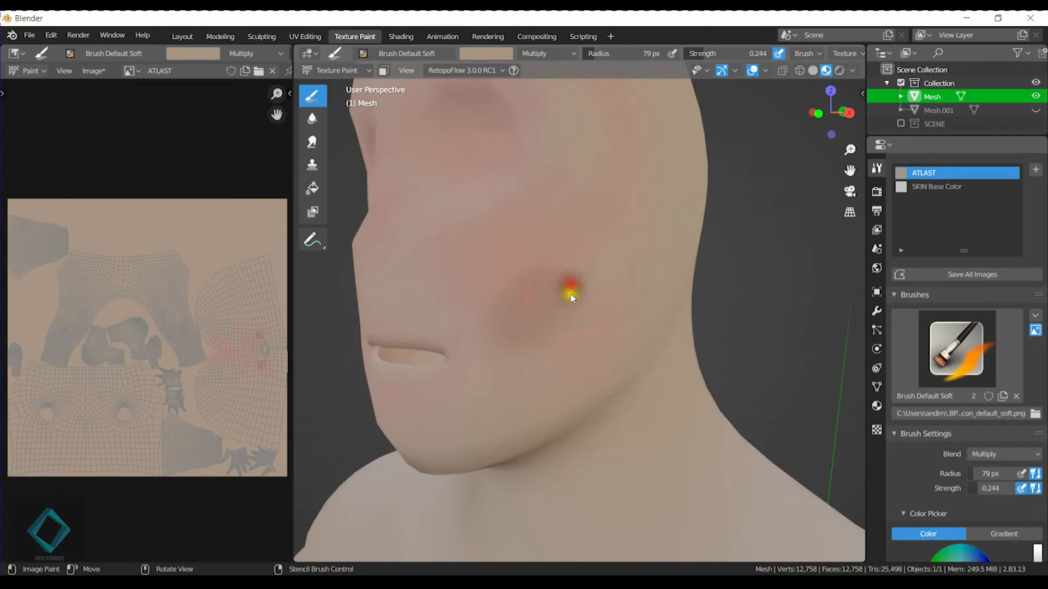
pyautogui.moveTo(631, 267)
pyautogui.mouseDown(button='middle')
pyautogui.moveTo(552, 313)
pyautogui.moveTo(652, 299)
pyautogui.moveTo(605, 306)
pyautogui.moveTo(552, 351)
pyautogui.moveTo(534, 393)
pyautogui.moveTo(535, 355)
pyautogui.mouseUp(button='middle')
pyautogui.moveTo(486, 328)
pyautogui.mouseDown()
pyautogui.moveTo(611, 328)
pyautogui.moveTo(585, 358)
pyautogui.mouseUp()
pyautogui.moveTo(585, 358); pyautogui.dragTo(601, 351, button='middle')
pyautogui.moveTo(514, 288); pyautogui.dragTo(538, 351, button='middle')
# Set the brush to 92 px radius and 0.064 strength, then darken both eye sockets and the nose area.
pyautogui.press('f')
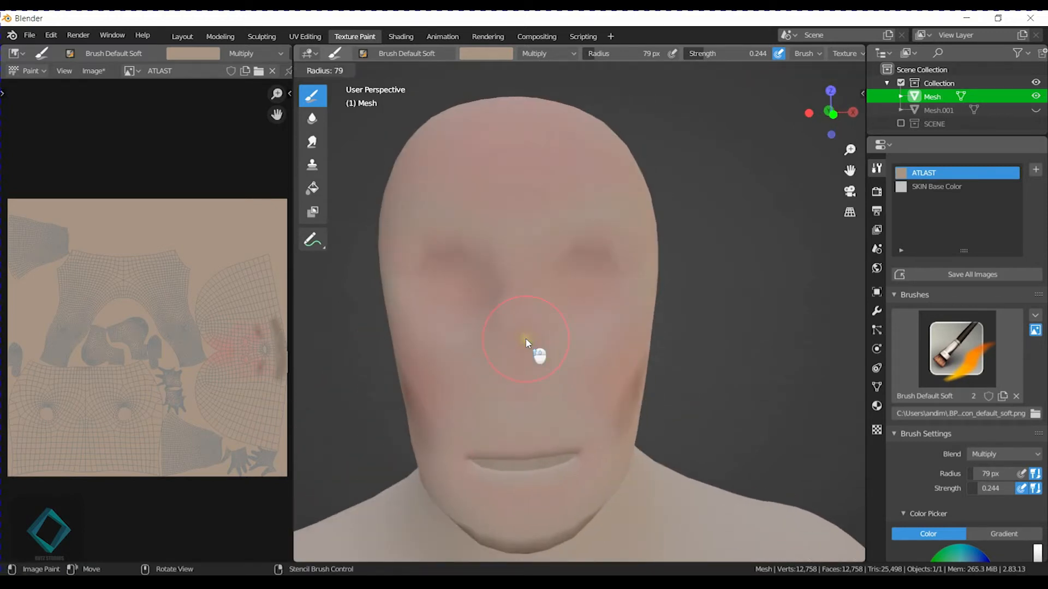
pyautogui.click(515, 344)
pyautogui.click(513, 340)
pyautogui.press('f')
pyautogui.click(534, 339)
pyautogui.hotkey('shift', 'f')
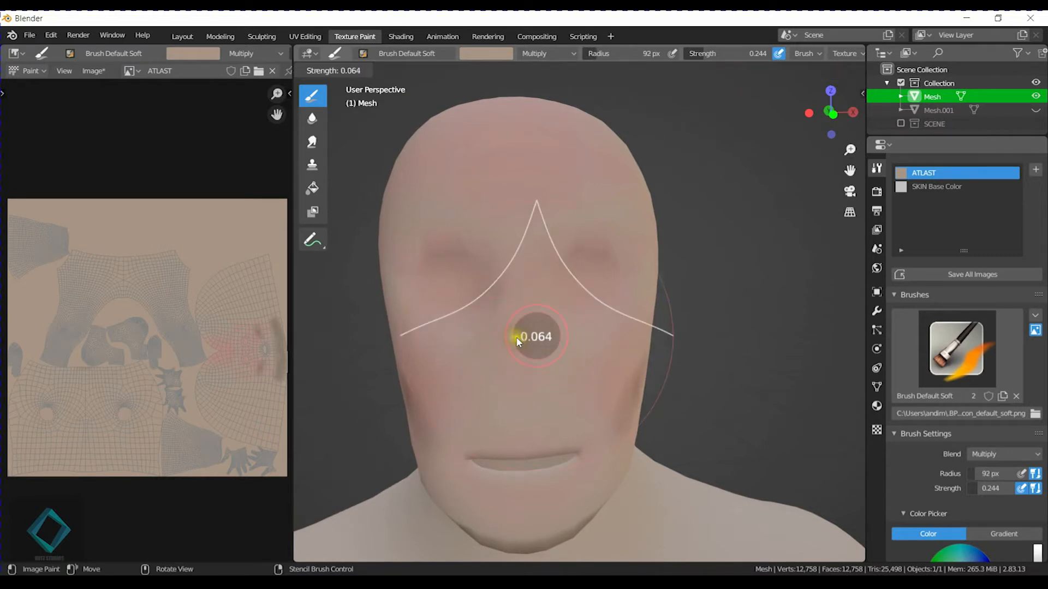
pyautogui.click(517, 341)
pyautogui.moveTo(602, 284); pyautogui.dragTo(519, 298, button='middle')
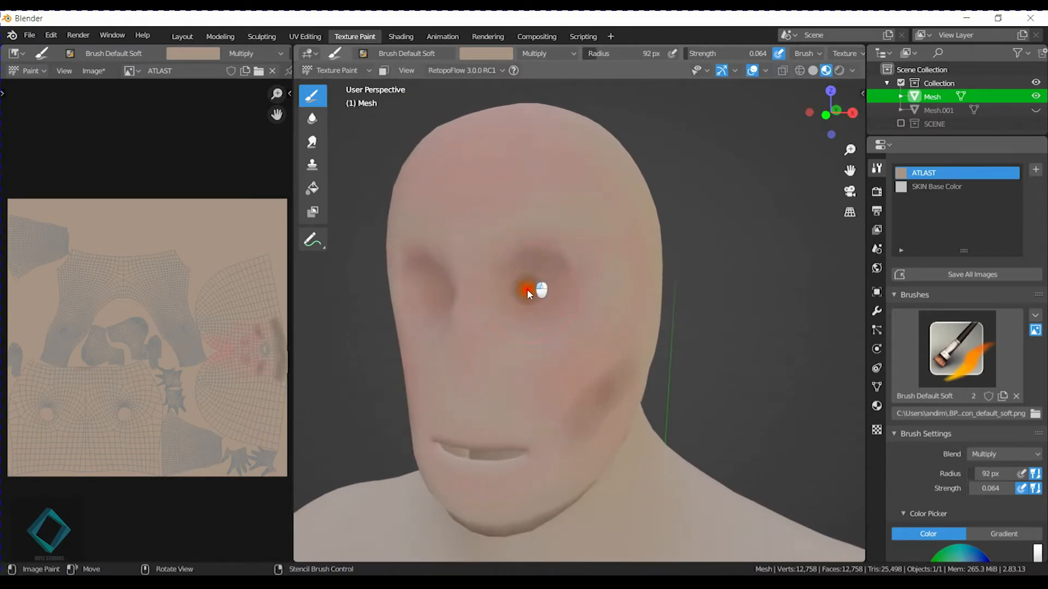
pyautogui.moveTo(579, 278); pyautogui.dragTo(568, 299)
pyautogui.moveTo(529, 297); pyautogui.dragTo(529, 327, button='middle')
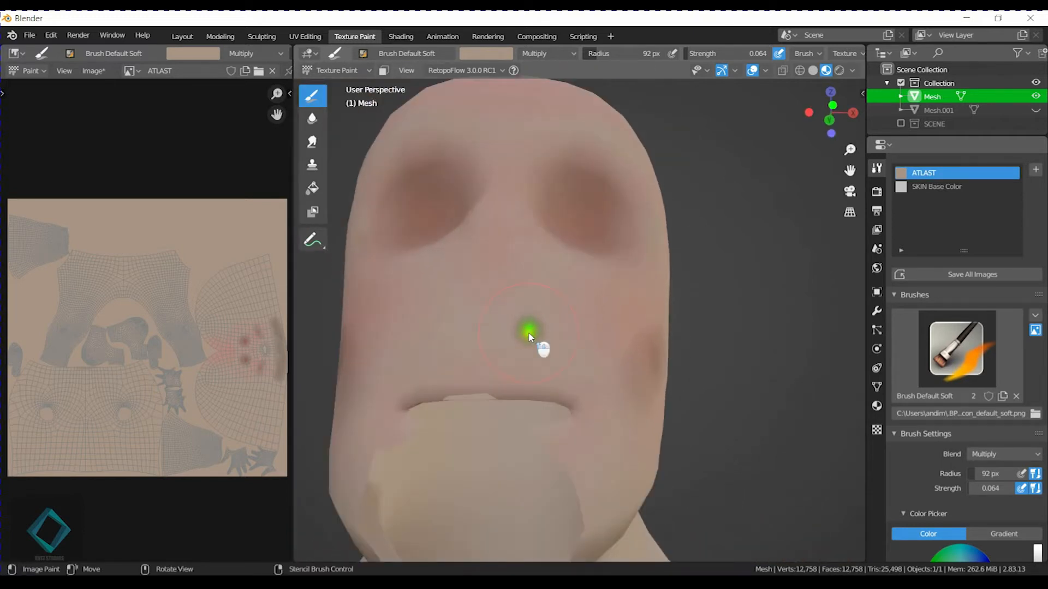
pyautogui.scroll(-5, 512, 323)
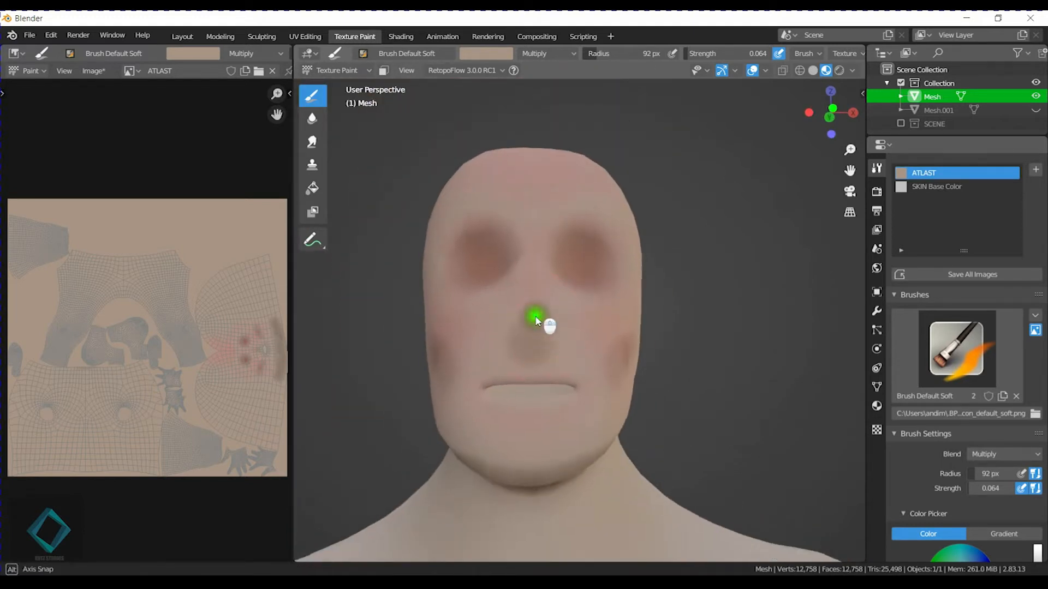
# Reduce the brush radius to 36 px and paint a shadow below the lower lip.
pyautogui.press('f')
pyautogui.click(529, 346)
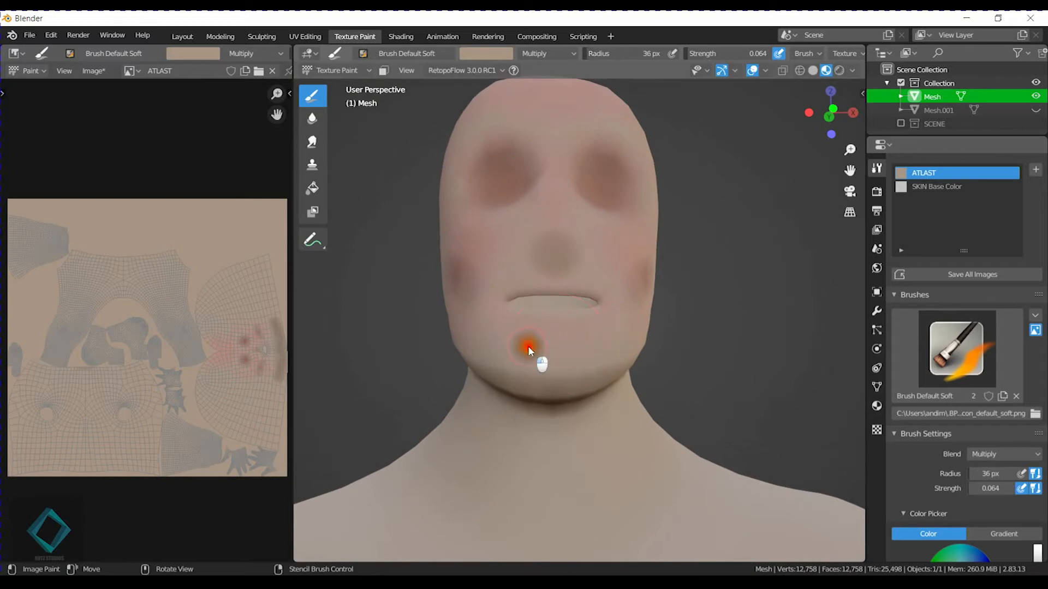
pyautogui.moveTo(501, 349); pyautogui.dragTo(521, 243, button='middle')
pyautogui.moveTo(518, 236)
pyautogui.mouseDown()
pyautogui.moveTo(533, 227)
pyautogui.moveTo(499, 246)
pyautogui.mouseUp()
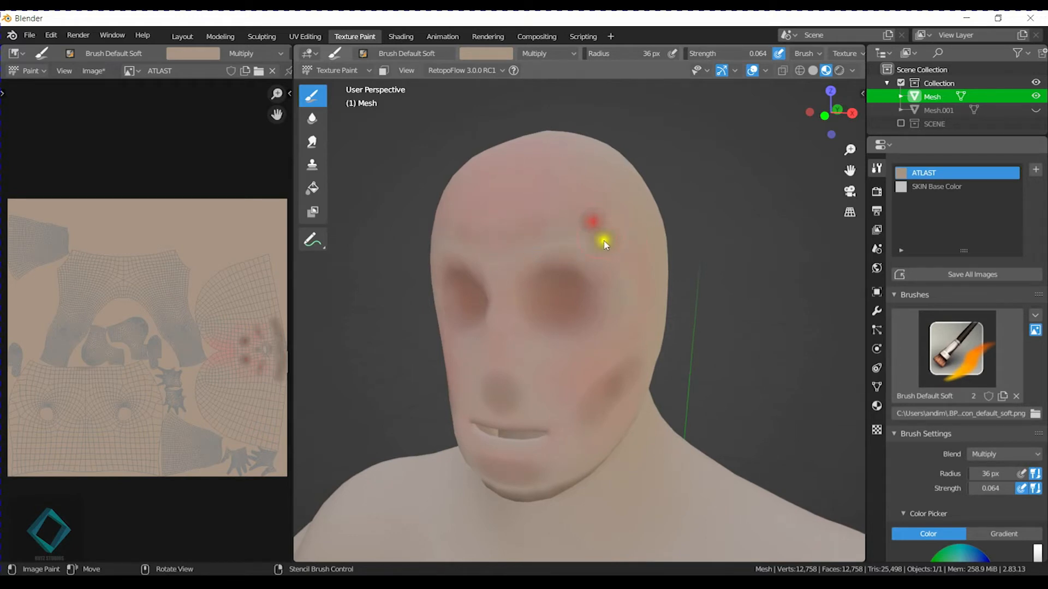
# Darken the jawline from chin to ear and extend the cheek-hollow shading with the 36 px brush.
pyautogui.moveTo(643, 282); pyautogui.dragTo(561, 336, button='middle')
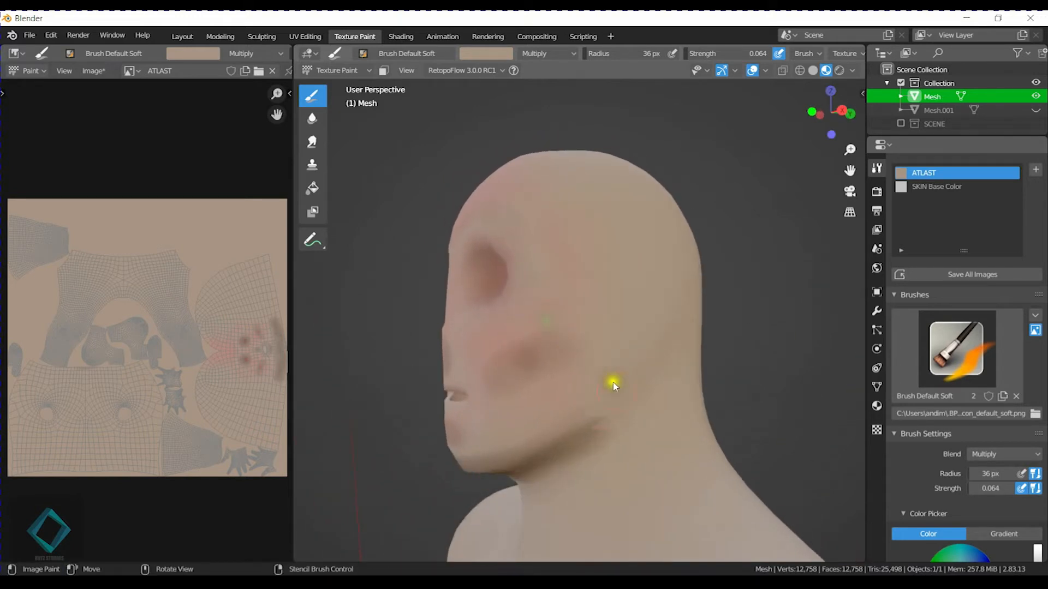
pyautogui.moveTo(519, 480); pyautogui.dragTo(588, 438, button='middle')
pyautogui.scroll(1, 595, 421)
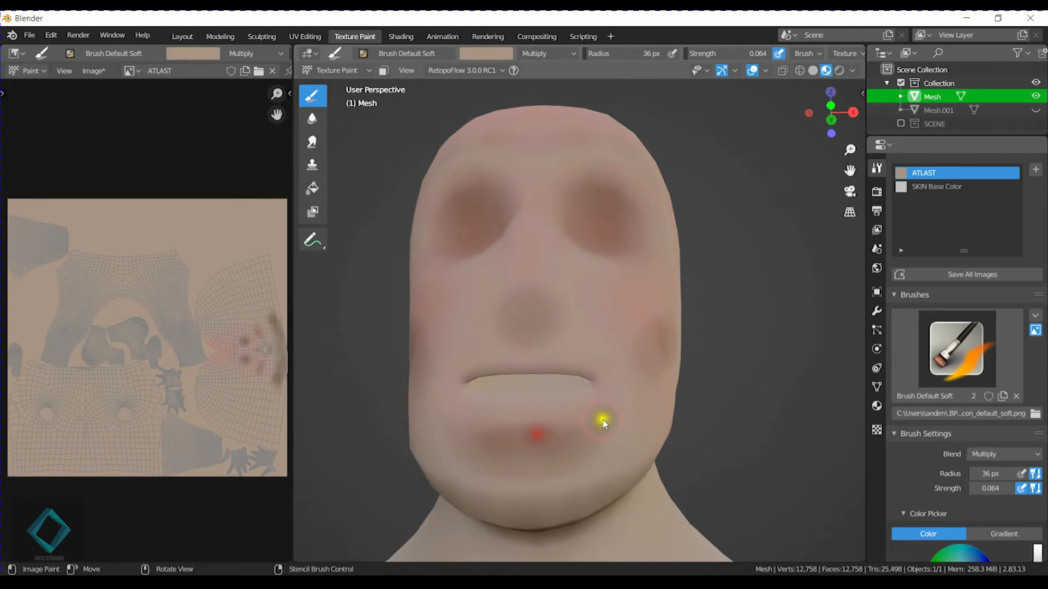
pyautogui.moveTo(575, 391)
pyautogui.mouseDown(button='middle')
pyautogui.moveTo(612, 375)
pyautogui.moveTo(568, 420)
pyautogui.moveTo(638, 404)
pyautogui.mouseUp(button='middle')
pyautogui.click(623, 362)
pyautogui.moveTo(621, 378); pyautogui.dragTo(732, 429)
pyautogui.moveTo(723, 434); pyautogui.dragTo(660, 426, button='middle')
pyautogui.moveTo(537, 373); pyautogui.dragTo(589, 446)
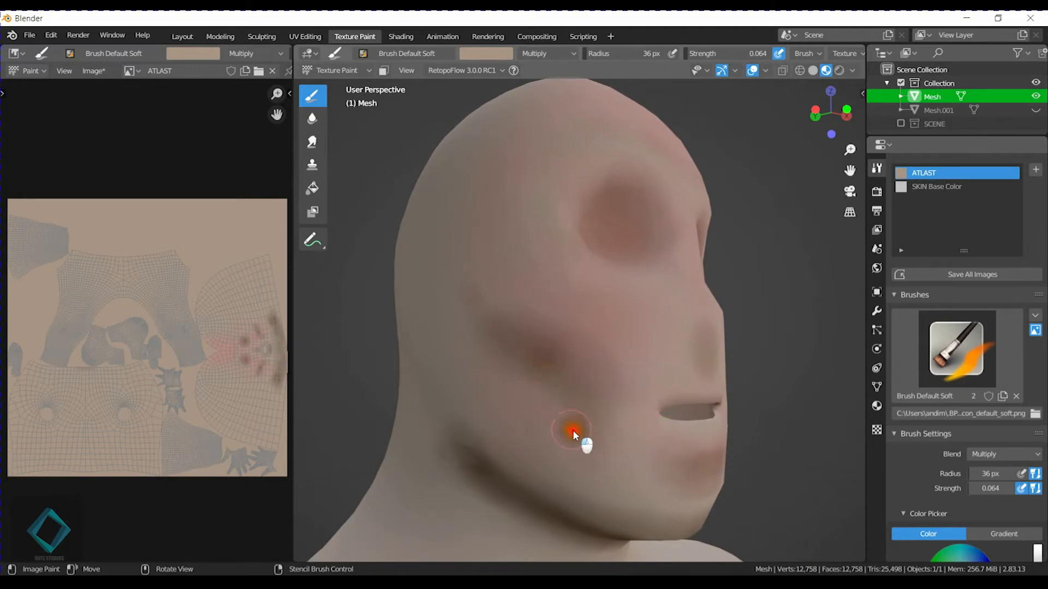
# Switch to Smear with 70 px radius and 0.278 strength and blend the cheek shading around the ear area.
pyautogui.click(313, 142)
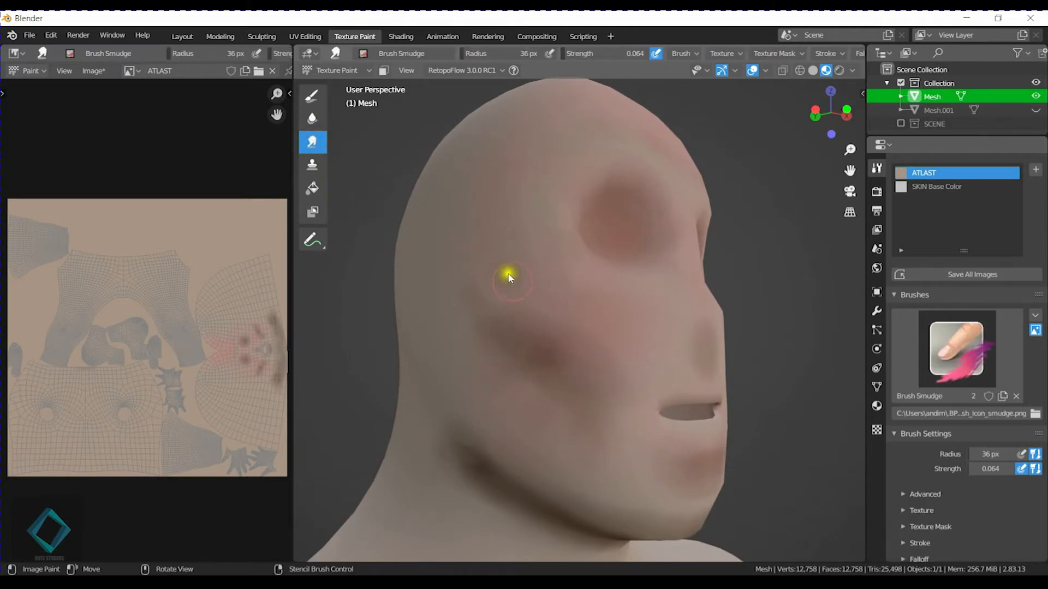
pyautogui.press('f')
pyautogui.click(536, 314)
pyautogui.hotkey('shift', 'f')
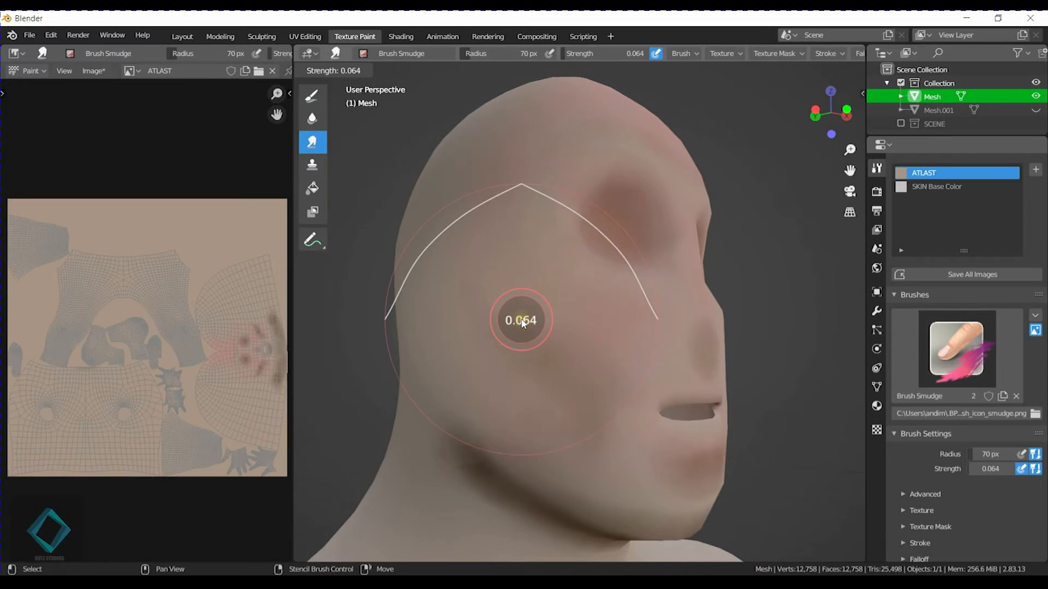
pyautogui.click(547, 323)
pyautogui.moveTo(541, 313); pyautogui.dragTo(562, 290, button='middle')
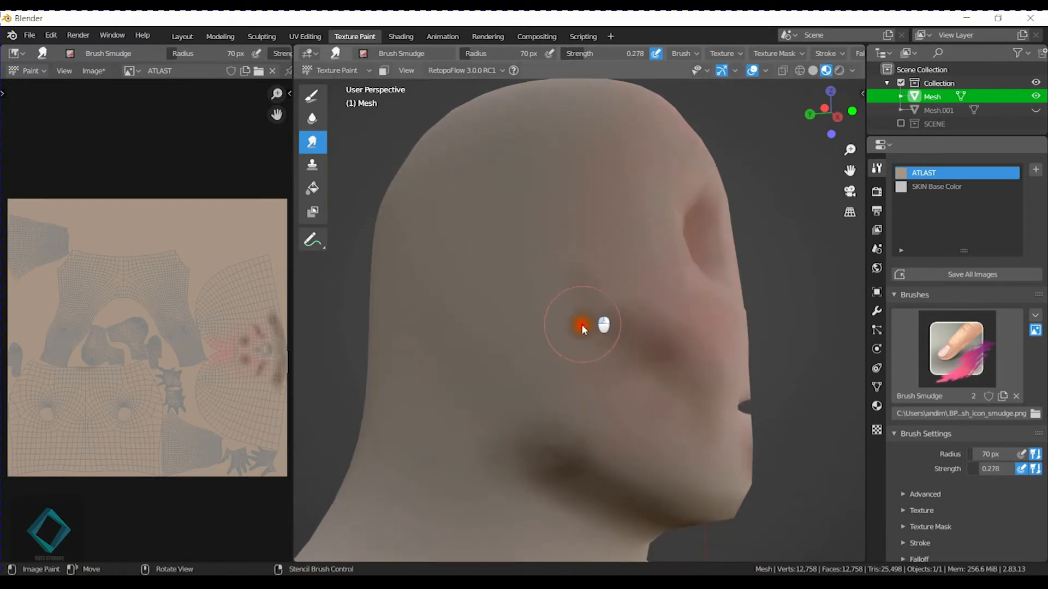
pyautogui.moveTo(626, 351)
pyautogui.mouseDown()
pyautogui.moveTo(660, 389)
pyautogui.moveTo(655, 400)
pyautogui.moveTo(671, 340)
pyautogui.mouseUp()
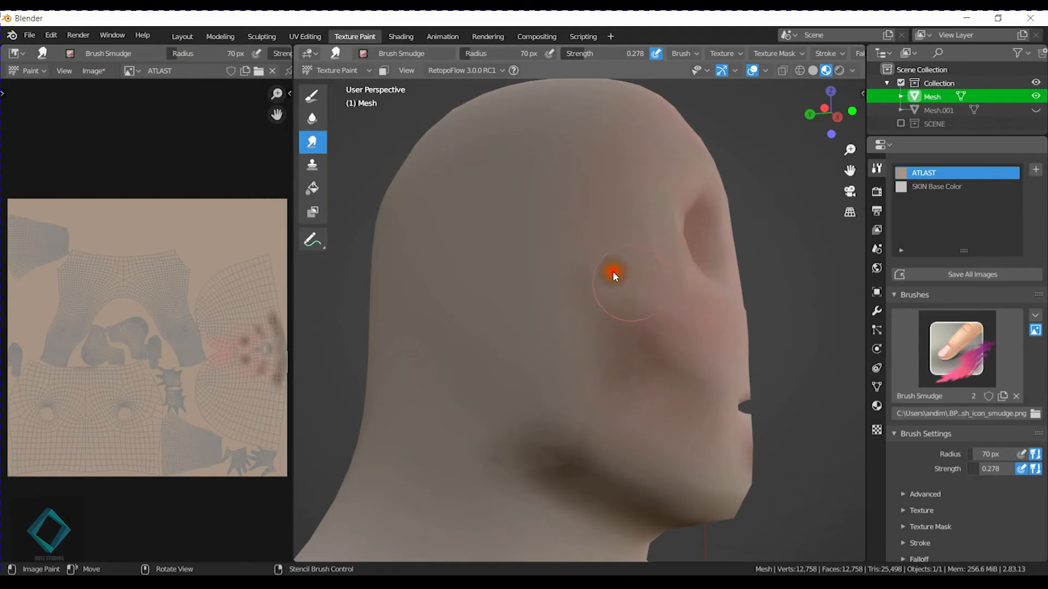
pyautogui.moveTo(631, 306)
pyautogui.mouseDown()
pyautogui.moveTo(589, 285)
pyautogui.moveTo(616, 269)
pyautogui.moveTo(724, 354)
pyautogui.mouseUp()
pyautogui.moveTo(724, 354); pyautogui.dragTo(690, 342, button='middle')
pyautogui.moveTo(690, 344)
pyautogui.mouseDown()
pyautogui.moveTo(627, 362)
pyautogui.moveTo(637, 456)
pyautogui.moveTo(619, 366)
pyautogui.mouseUp()
# Smear the lower edge of the cheek shading down toward the jaw and mouth.
pyautogui.moveTo(499, 263)
pyautogui.mouseDown()
pyautogui.moveTo(612, 368)
pyautogui.moveTo(482, 358)
pyautogui.moveTo(556, 397)
pyautogui.mouseUp()
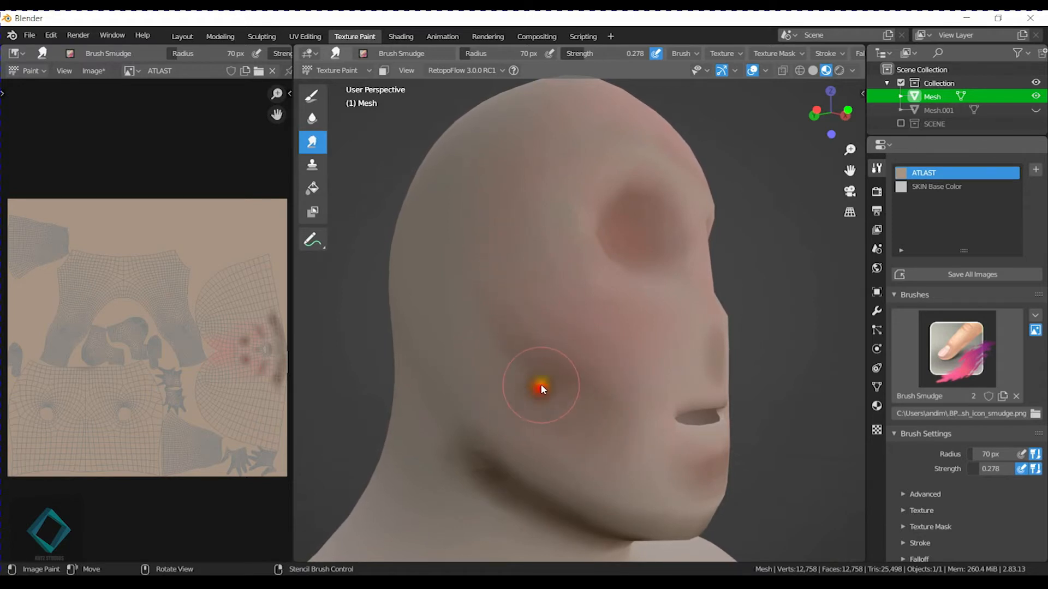
pyautogui.moveTo(511, 393); pyautogui.dragTo(548, 434)
pyautogui.moveTo(593, 361); pyautogui.dragTo(608, 367)
pyautogui.moveTo(650, 368); pyautogui.dragTo(619, 376, button='middle')
pyautogui.moveTo(572, 432); pyautogui.dragTo(576, 423)
pyautogui.moveTo(575, 423); pyautogui.dragTo(595, 326, button='middle')
pyautogui.moveTo(545, 352)
pyautogui.mouseDown()
pyautogui.moveTo(589, 393)
pyautogui.moveTo(568, 421)
pyautogui.moveTo(494, 454)
pyautogui.mouseUp()
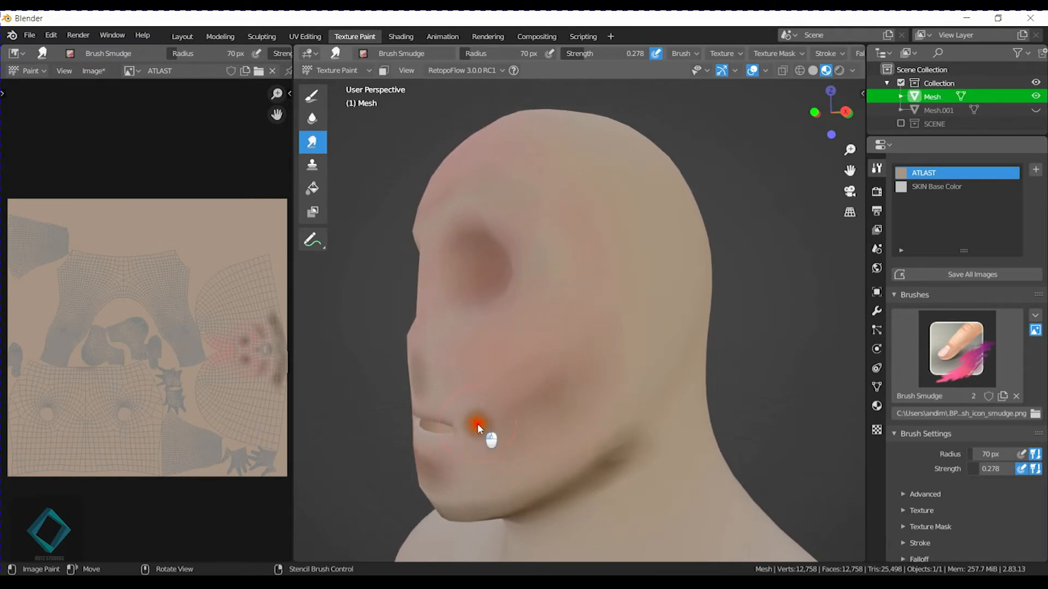
# Blend the cheek shading on the opposite side of the face toward the mouth corner and jaw.
pyautogui.moveTo(500, 379); pyautogui.dragTo(561, 435, button='middle')
pyautogui.moveTo(592, 394); pyautogui.dragTo(603, 424)
pyautogui.moveTo(552, 447)
pyautogui.mouseDown()
pyautogui.moveTo(575, 427)
pyautogui.moveTo(568, 418)
pyautogui.moveTo(498, 435)
pyautogui.mouseUp()
pyautogui.moveTo(573, 423); pyautogui.dragTo(584, 421)
pyautogui.scroll(2, 593, 426)
pyautogui.keyDown('shift'); pyautogui.moveTo(594, 431); pyautogui.dragTo(606, 400, button='middle'); pyautogui.keyUp('shift')
pyautogui.scroll(-2, 613, 405)
# Set the viewport's Clip Start to 0.001 m to stop the close-up face from being cut away.
pyautogui.scroll(1, 617, 406)
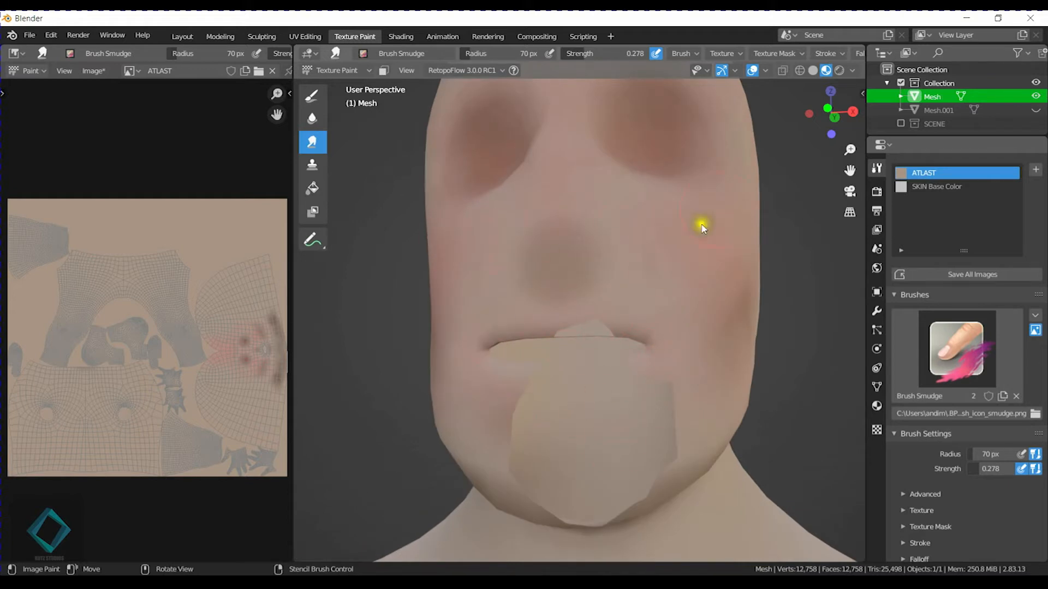
pyautogui.press('n')
pyautogui.click(857, 121)
pyautogui.click(858, 108)
pyautogui.click(859, 117)
pyautogui.moveTo(811, 125); pyautogui.dragTo(780, 126)
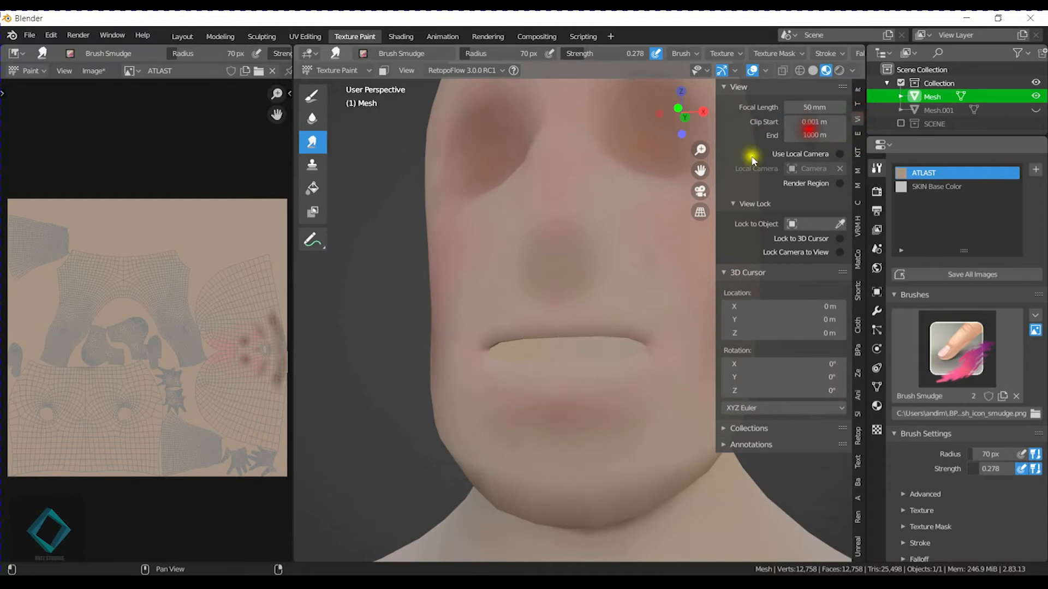
pyautogui.press('n')
# Smear the shadow below the lower lip and around the mouth corners into the surrounding skin.
pyautogui.moveTo(554, 460)
pyautogui.mouseDown()
pyautogui.moveTo(623, 437)
pyautogui.moveTo(577, 441)
pyautogui.moveTo(652, 443)
pyautogui.mouseUp()
pyautogui.moveTo(507, 426); pyautogui.dragTo(542, 422)
pyautogui.moveTo(644, 362); pyautogui.dragTo(664, 386, button='middle')
# Smear the dark patch at the nose into a softer shadow and blend it toward the cheeks.
pyautogui.moveTo(630, 323); pyautogui.dragTo(590, 322)
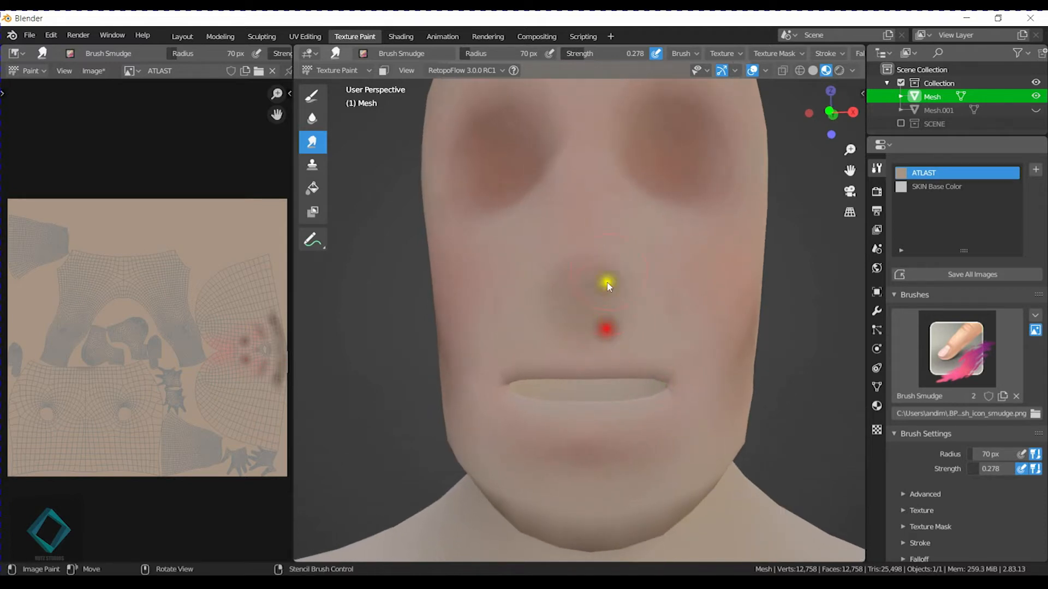
pyautogui.moveTo(611, 253)
pyautogui.mouseDown()
pyautogui.moveTo(677, 292)
pyautogui.moveTo(653, 310)
pyautogui.mouseUp()
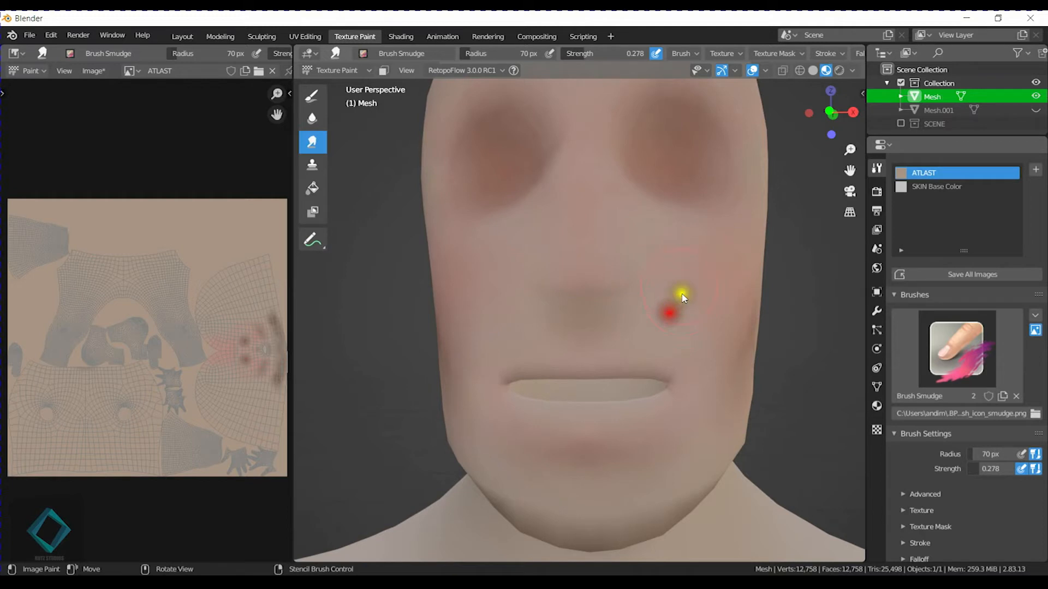
pyautogui.moveTo(502, 249)
pyautogui.mouseDown()
pyautogui.moveTo(518, 312)
pyautogui.moveTo(539, 337)
pyautogui.moveTo(536, 323)
pyautogui.mouseUp()
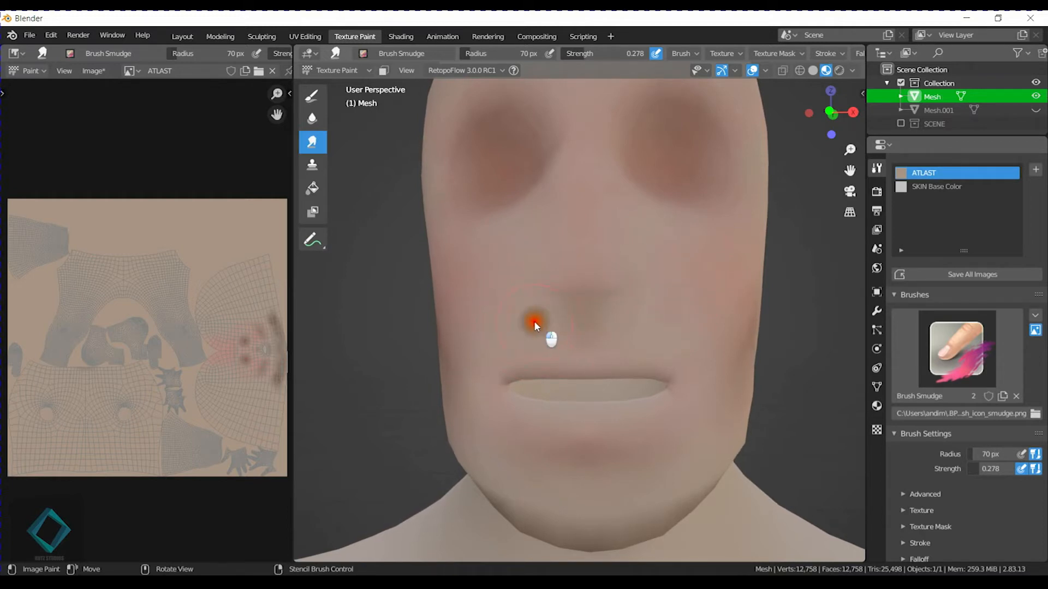
pyautogui.moveTo(690, 271)
pyautogui.mouseDown(button='middle')
pyautogui.moveTo(760, 314)
pyautogui.moveTo(733, 309)
pyautogui.mouseUp(button='middle')
pyautogui.moveTo(647, 328)
pyautogui.mouseDown()
pyautogui.moveTo(643, 320)
pyautogui.moveTo(662, 316)
pyautogui.moveTo(615, 306)
pyautogui.moveTo(635, 255)
pyautogui.mouseUp()
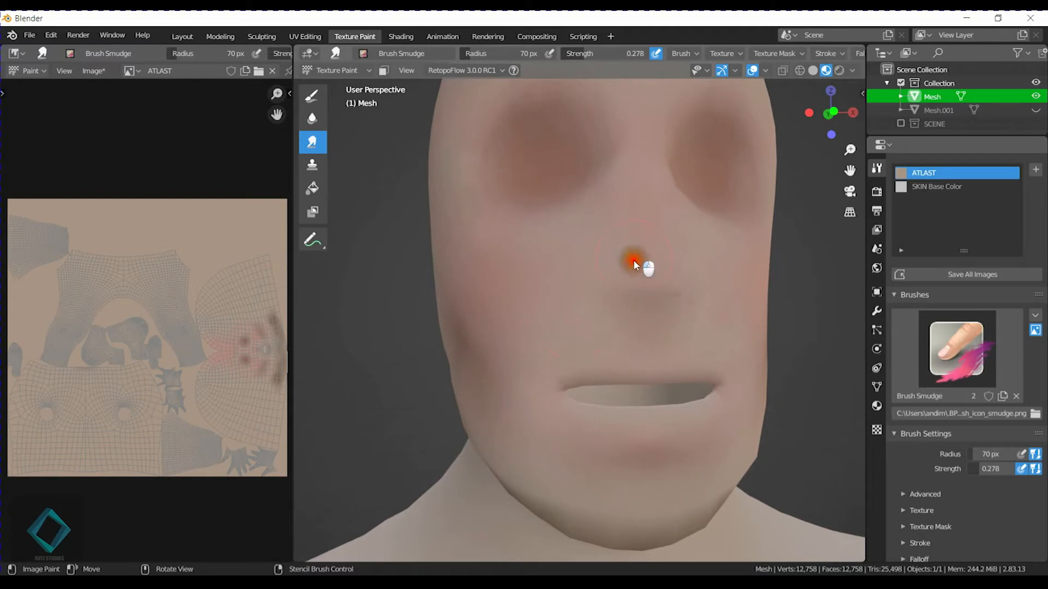
# Smear the edges of the eye-socket shading around the brows and inner corners.
pyautogui.moveTo(719, 232)
pyautogui.mouseDown(button='middle')
pyautogui.moveTo(710, 293)
pyautogui.moveTo(697, 290)
pyautogui.moveTo(664, 342)
pyautogui.mouseUp(button='middle')
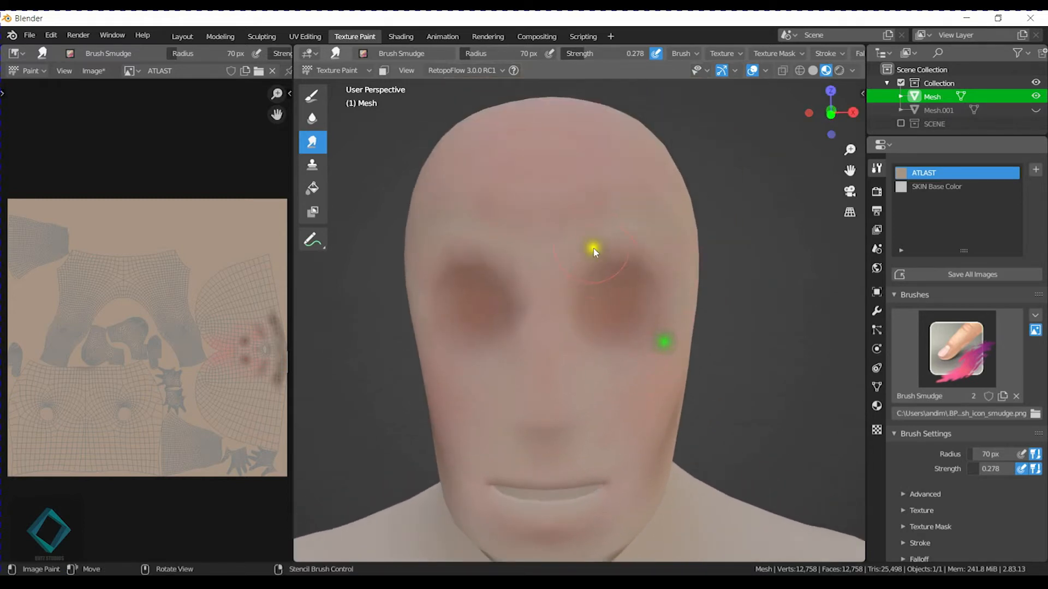
pyautogui.moveTo(562, 303); pyautogui.dragTo(609, 230)
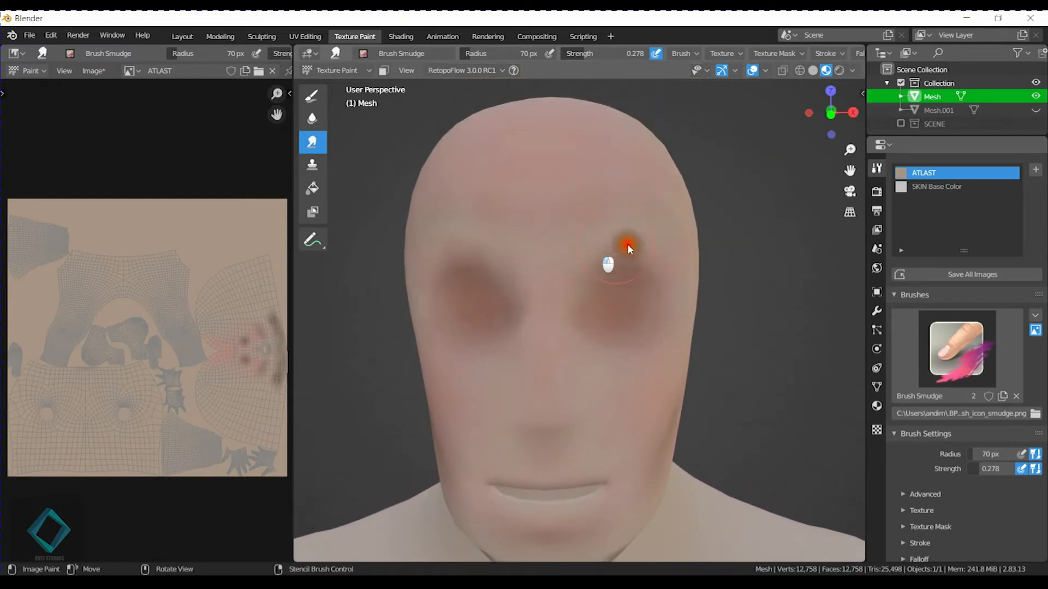
pyautogui.moveTo(594, 250); pyautogui.dragTo(614, 252, button='middle')
pyautogui.moveTo(525, 345)
pyautogui.mouseDown()
pyautogui.moveTo(524, 362)
pyautogui.moveTo(497, 287)
pyautogui.moveTo(527, 304)
pyautogui.moveTo(538, 288)
pyautogui.mouseUp()
pyautogui.moveTo(627, 269); pyautogui.dragTo(702, 283, button='middle')
# Smear the pink tone across the lower forehead to even it out above the brows.
pyautogui.click(628, 190)
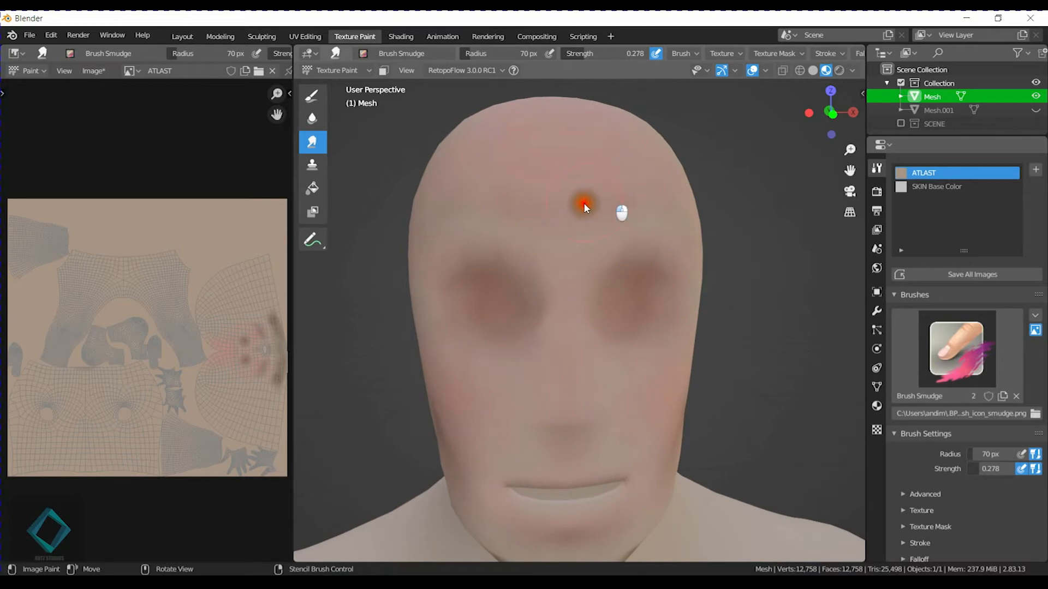
pyautogui.moveTo(623, 196)
pyautogui.mouseDown()
pyautogui.moveTo(682, 196)
pyautogui.moveTo(543, 209)
pyautogui.mouseUp()
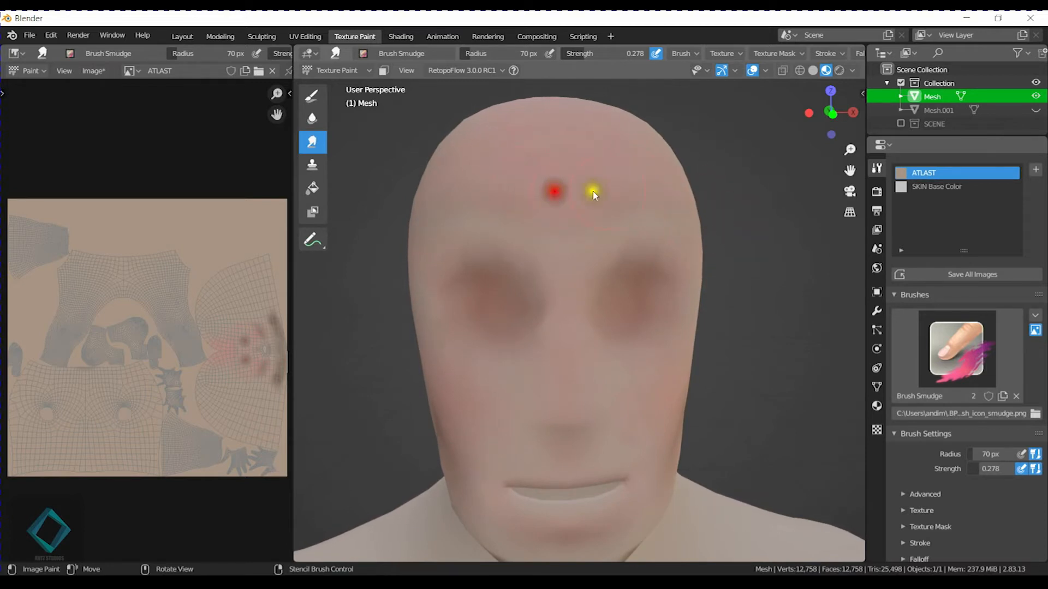
pyautogui.moveTo(636, 189); pyautogui.dragTo(569, 195)
# Smear the dark jawline shading up toward the ear and down into the neck.
pyautogui.scroll(-1, 636, 304)
pyautogui.moveTo(676, 393)
pyautogui.keyDown('shift'); pyautogui.mouseDown(button='middle')
pyautogui.moveTo(645, 318)
pyautogui.moveTo(617, 289)
pyautogui.mouseUp(button='middle'); pyautogui.keyUp('shift')
pyautogui.scroll(-3, 633, 333)
pyautogui.scroll(3, 617, 288)
pyautogui.moveTo(624, 344); pyautogui.dragTo(616, 351, button='middle')
pyautogui.moveTo(568, 350)
pyautogui.mouseDown()
pyautogui.moveTo(509, 351)
pyautogui.moveTo(519, 353)
pyautogui.mouseUp()
pyautogui.moveTo(544, 340); pyautogui.dragTo(492, 404, button='middle')
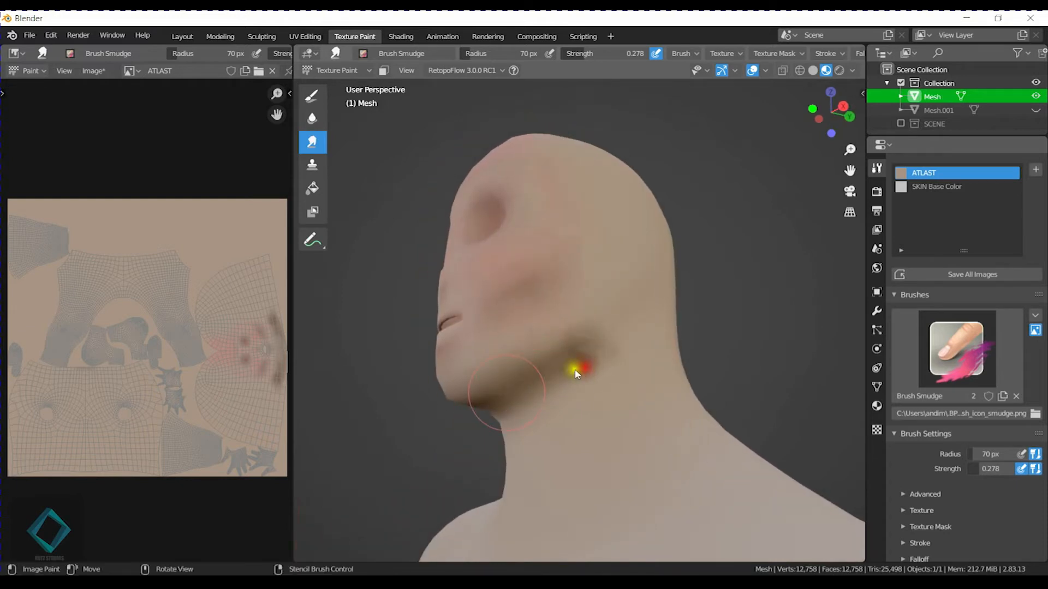
pyautogui.moveTo(566, 345)
pyautogui.mouseDown()
pyautogui.moveTo(592, 345)
pyautogui.moveTo(615, 286)
pyautogui.moveTo(627, 354)
pyautogui.mouseUp()
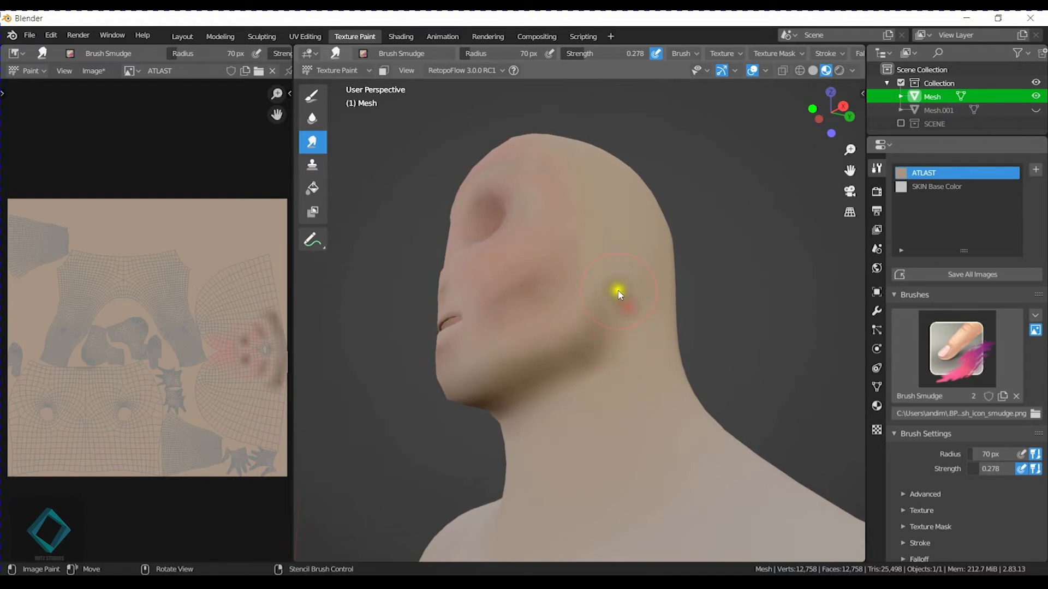
pyautogui.moveTo(608, 312)
pyautogui.mouseDown()
pyautogui.moveTo(586, 379)
pyautogui.moveTo(596, 373)
pyautogui.mouseUp()
# Blend the dark shading beneath the chin across the underside of the jaw and upper neck.
pyautogui.moveTo(596, 372)
pyautogui.mouseDown(button='middle')
pyautogui.moveTo(608, 362)
pyautogui.moveTo(622, 396)
pyautogui.mouseUp(button='middle')
pyautogui.moveTo(542, 367); pyautogui.dragTo(533, 351)
pyautogui.moveTo(468, 371); pyautogui.dragTo(585, 377)
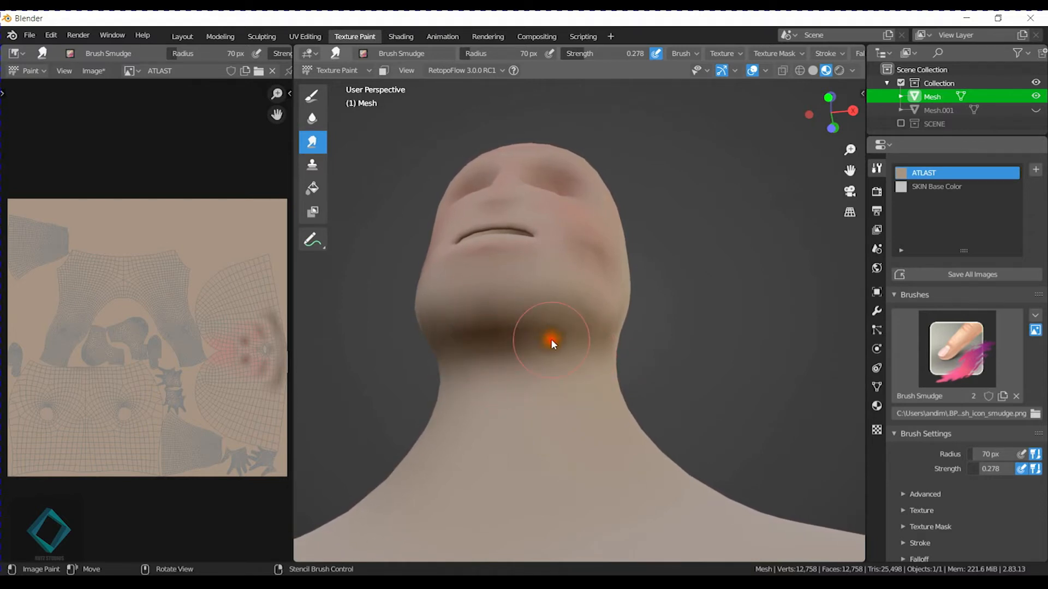
pyautogui.moveTo(551, 339); pyautogui.dragTo(631, 344, button='middle')
pyautogui.moveTo(532, 286)
pyautogui.mouseDown()
pyautogui.moveTo(498, 269)
pyautogui.moveTo(463, 281)
pyautogui.mouseUp()
pyautogui.moveTo(522, 243); pyautogui.dragTo(542, 312)
pyautogui.moveTo(543, 312)
pyautogui.mouseDown(button='middle')
pyautogui.moveTo(699, 357)
pyautogui.moveTo(509, 353)
pyautogui.moveTo(646, 355)
pyautogui.moveTo(666, 374)
pyautogui.moveTo(643, 362)
pyautogui.mouseUp(button='middle')
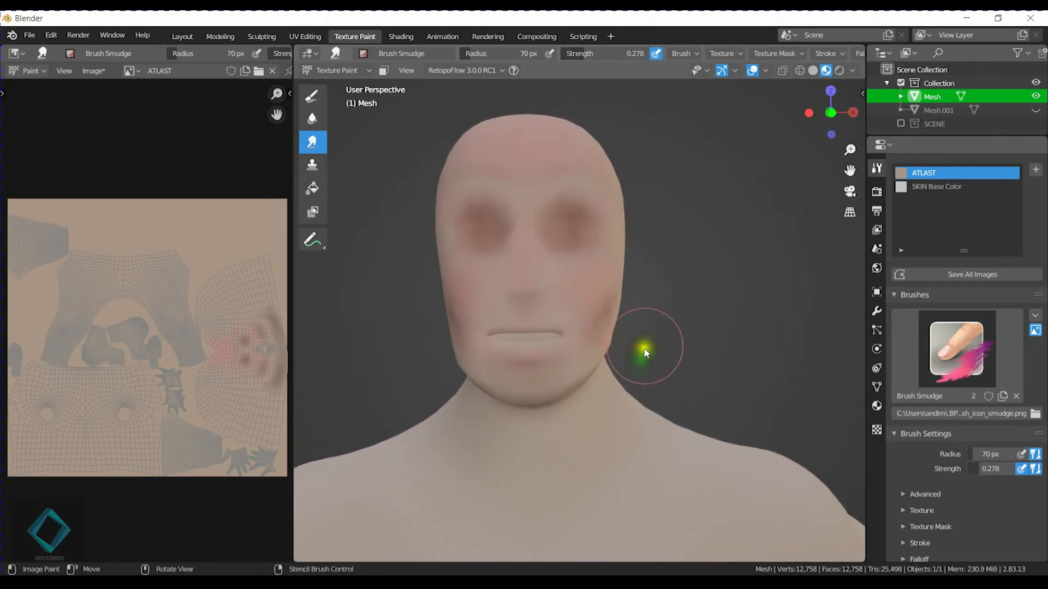
# Switch to the Draw tool with Brush Default Soft and set its blend mode to Screen.
pyautogui.moveTo(603, 244); pyautogui.dragTo(599, 252, button='middle')
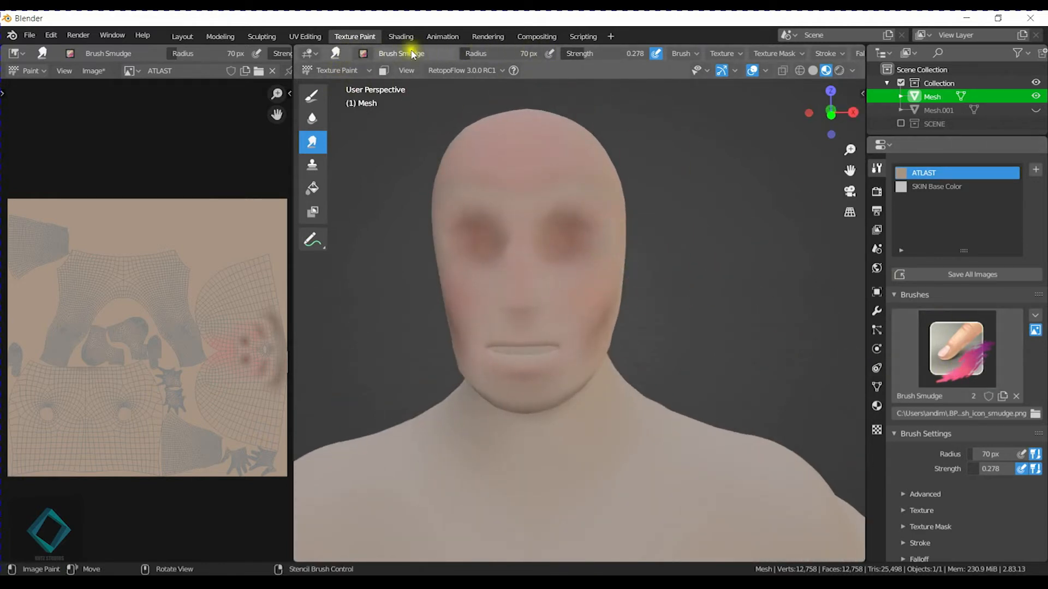
pyautogui.click(317, 93)
pyautogui.click(365, 54)
pyautogui.click(402, 54)
pyautogui.click(548, 53)
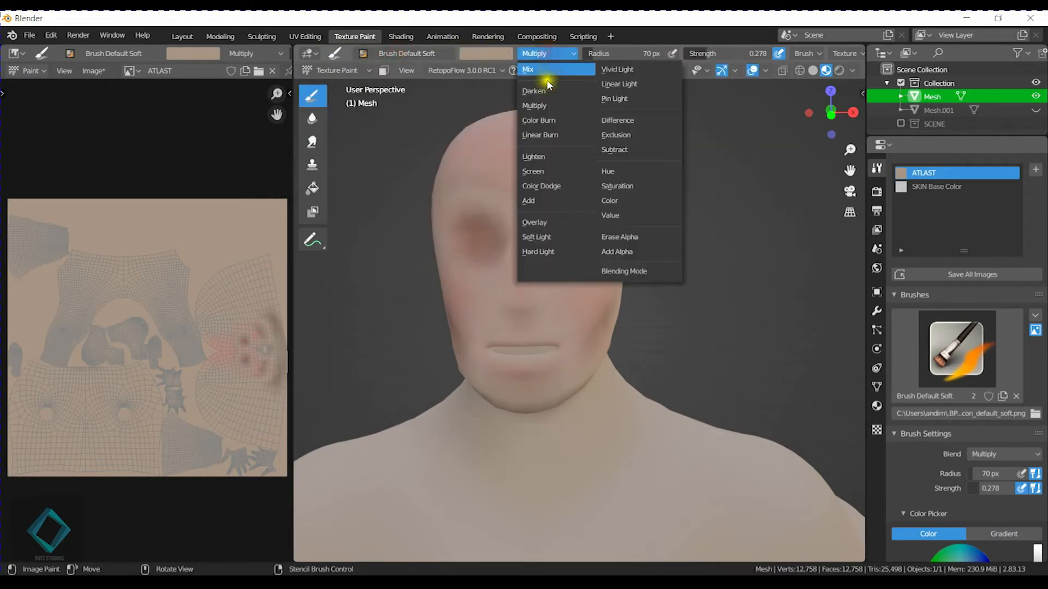
pyautogui.click(545, 172)
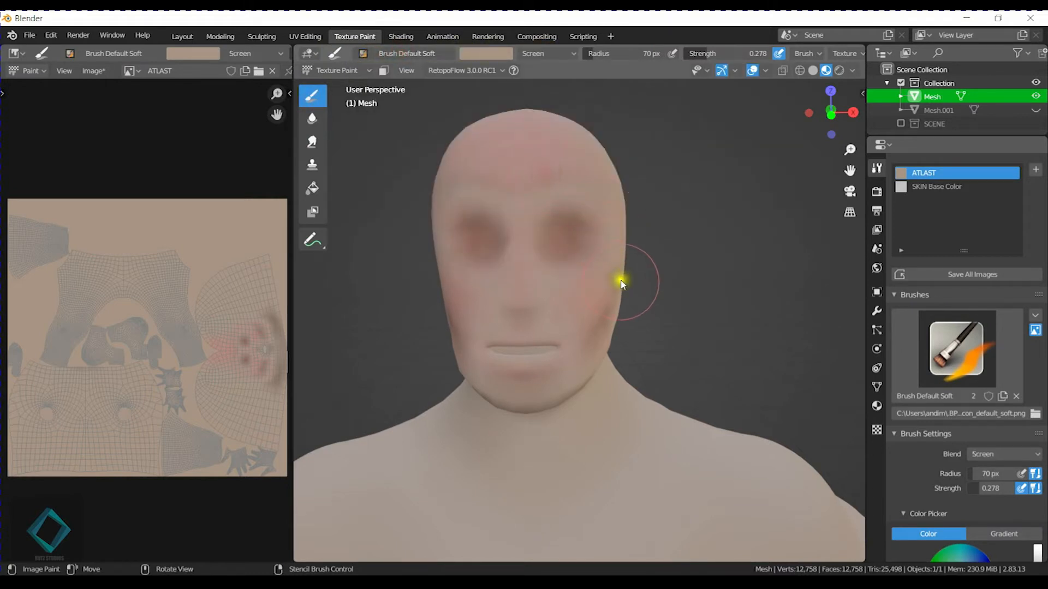
# Set the brush radius to 43 px and adjust the brightness of the skin-tone paint colour.
pyautogui.scroll(3, 654, 342)
pyautogui.keyDown('shift'); pyautogui.moveTo(594, 372); pyautogui.dragTo(621, 363, button='middle'); pyautogui.keyUp('shift')
pyautogui.press('f')
pyautogui.click(603, 369)
pyautogui.click(490, 54)
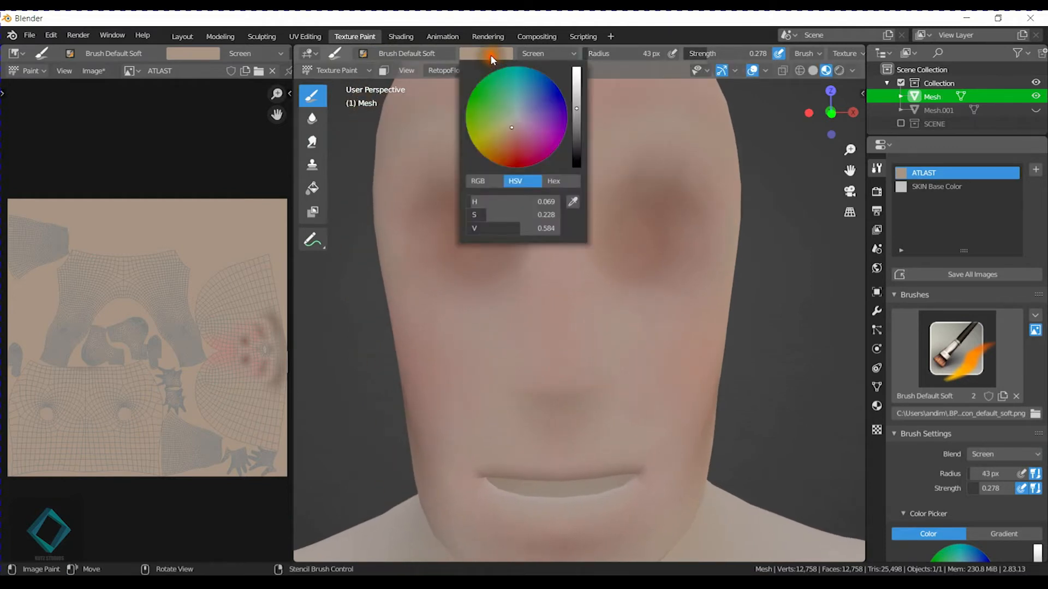
pyautogui.moveTo(578, 105); pyautogui.dragTo(579, 106)
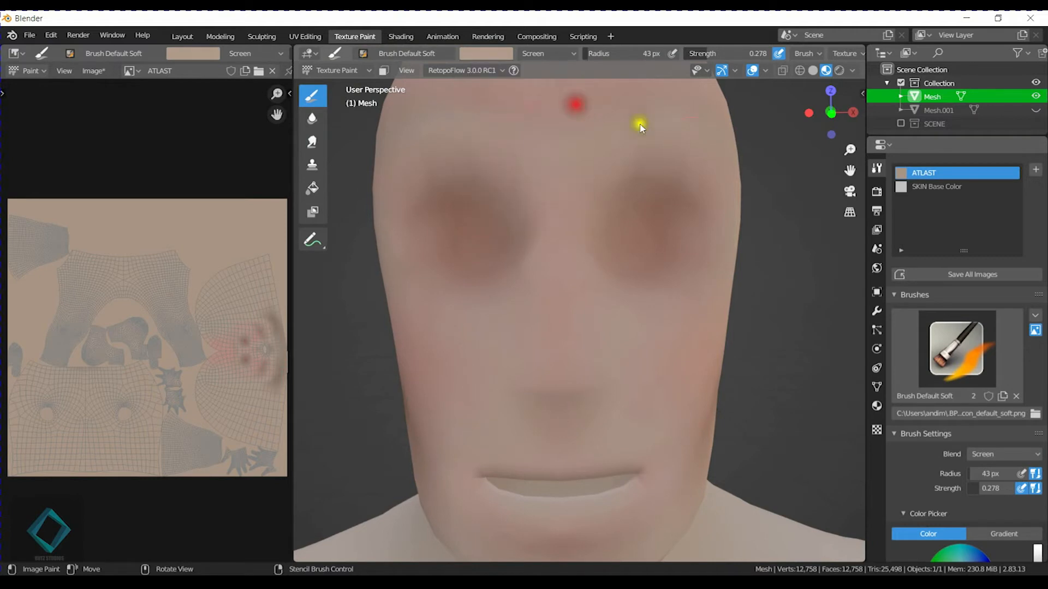
# Try a highlight stroke up the nose bridge, and undo it.
pyautogui.moveTo(556, 336); pyautogui.dragTo(555, 261)
pyautogui.hotkey('ctrl', 'z')
pyautogui.hotkey('ctrl', 'z')
# Try a highlight down the nose bridge with Brush Default in Mix mode, strength 0.219, reducing the radius to 28 px.
pyautogui.hotkey('shift', 'f')
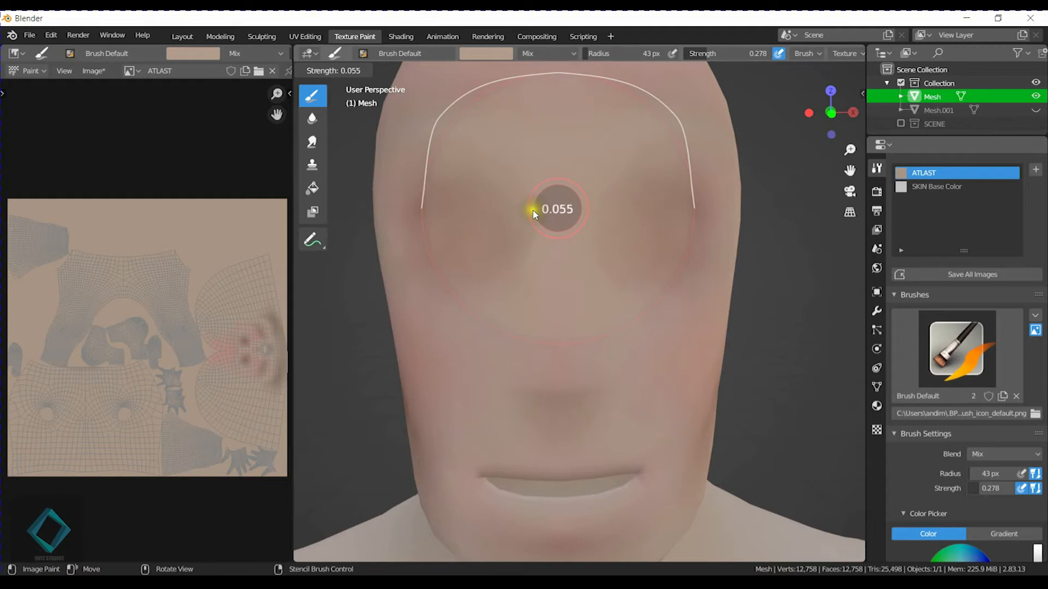
pyautogui.click(539, 208)
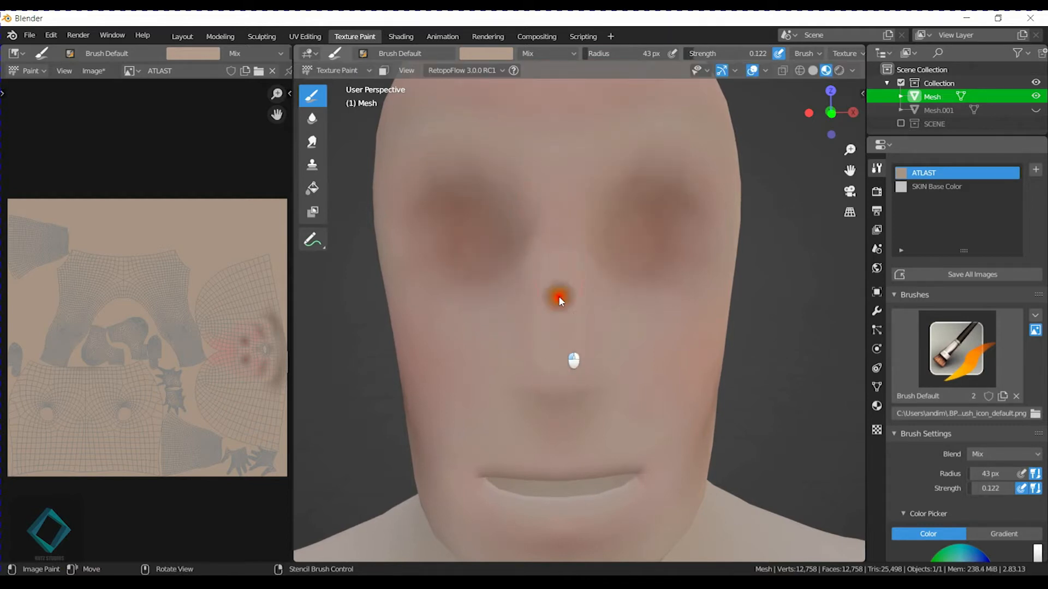
pyautogui.hotkey('shift', 'f')
pyautogui.click(570, 330)
pyautogui.moveTo(561, 355); pyautogui.dragTo(559, 359)
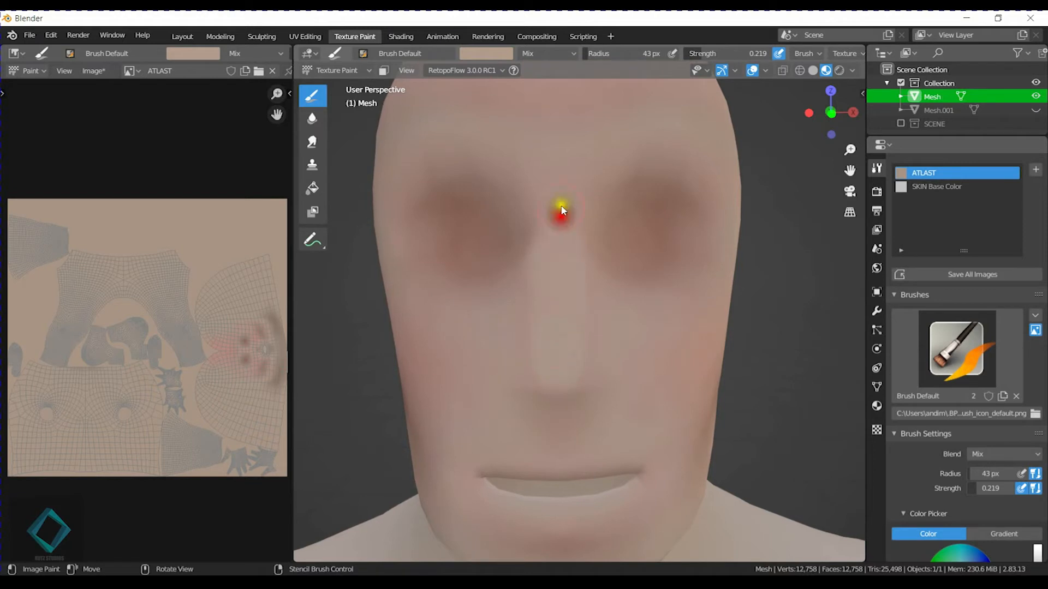
pyautogui.moveTo(620, 145); pyautogui.dragTo(573, 178, button='middle')
pyautogui.press('f')
pyautogui.click(545, 192)
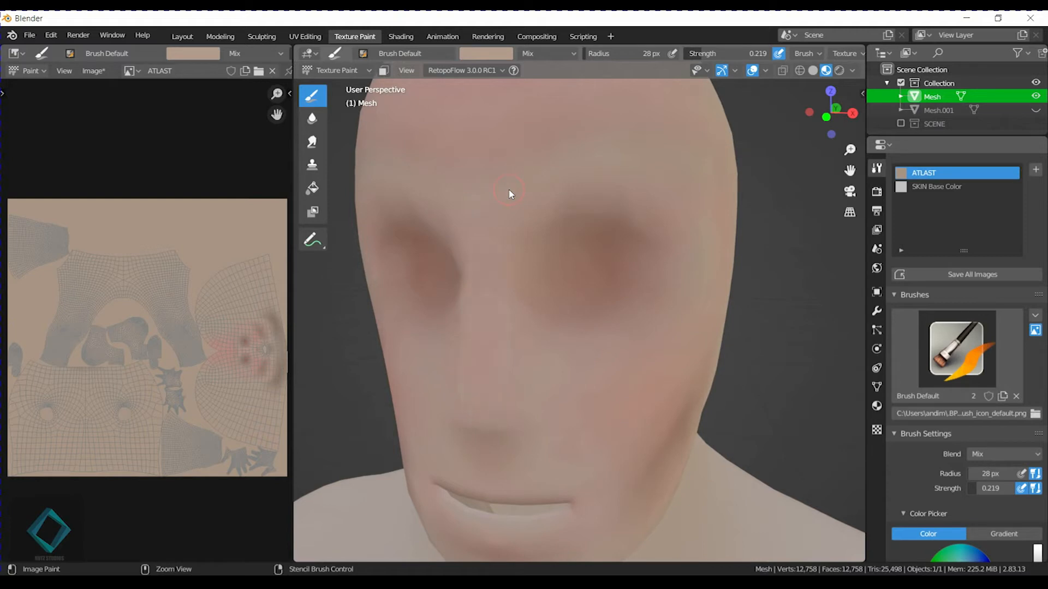
pyautogui.moveTo(509, 193); pyautogui.dragTo(473, 217, button='middle')
# Paint a highlight down the nose bridge with Brush Default Soft in Screen mode, radius 39 px and strength 0.258.
pyautogui.click(362, 53)
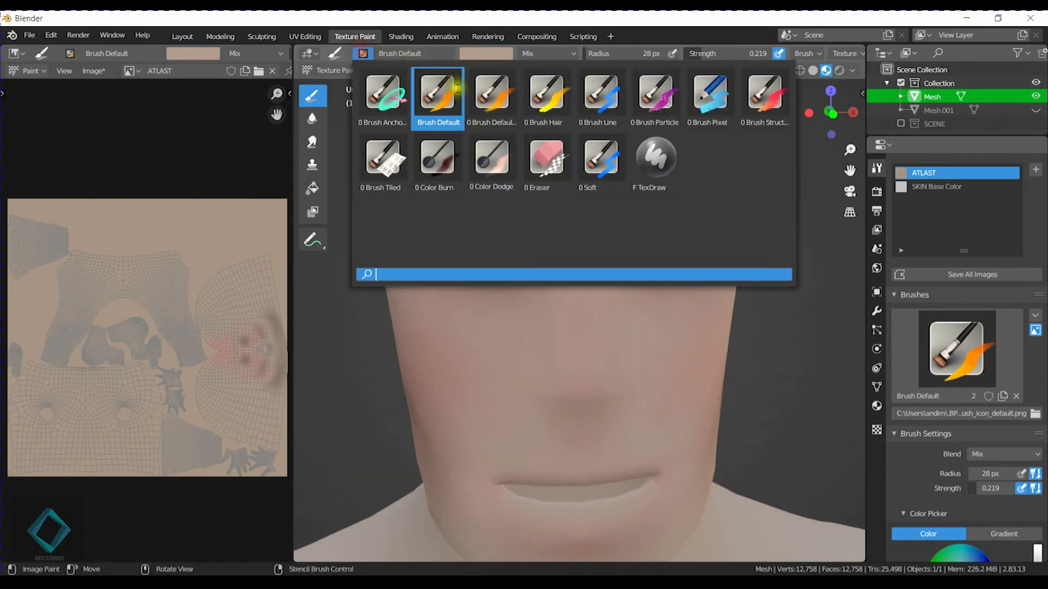
pyautogui.click(489, 98)
pyautogui.hotkey('shift', 'f')
pyautogui.click(590, 366)
pyautogui.press('f')
pyautogui.click(594, 364)
pyautogui.moveTo(584, 373); pyautogui.dragTo(580, 170)
pyautogui.moveTo(580, 169); pyautogui.dragTo(663, 201, button='middle')
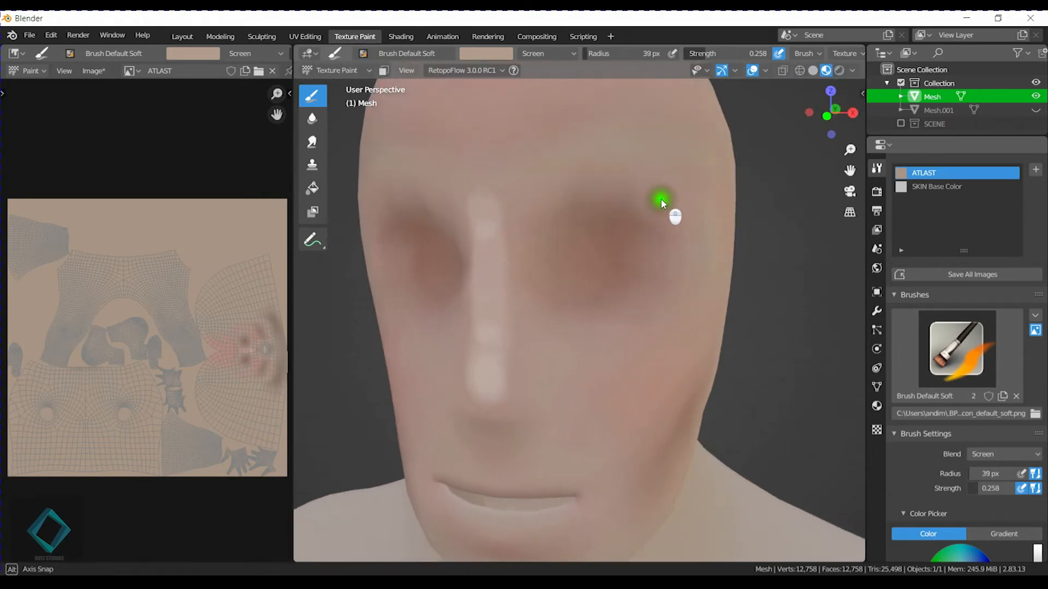
# Brighten the nose tip and extend its highlight sideways over both nostrils.
pyautogui.click(488, 388)
pyautogui.moveTo(498, 379); pyautogui.dragTo(517, 358, button='middle')
pyautogui.click(501, 346)
pyautogui.moveTo(599, 357); pyautogui.dragTo(540, 356, button='middle')
pyautogui.moveTo(440, 382)
pyautogui.keyDown('ctrl'); pyautogui.mouseDown(button='middle')
pyautogui.moveTo(439, 346)
pyautogui.moveTo(478, 338)
pyautogui.moveTo(550, 358)
pyautogui.mouseUp(button='middle'); pyautogui.keyUp('ctrl')
pyautogui.click(468, 333)
pyautogui.scroll(-3, 620, 372)
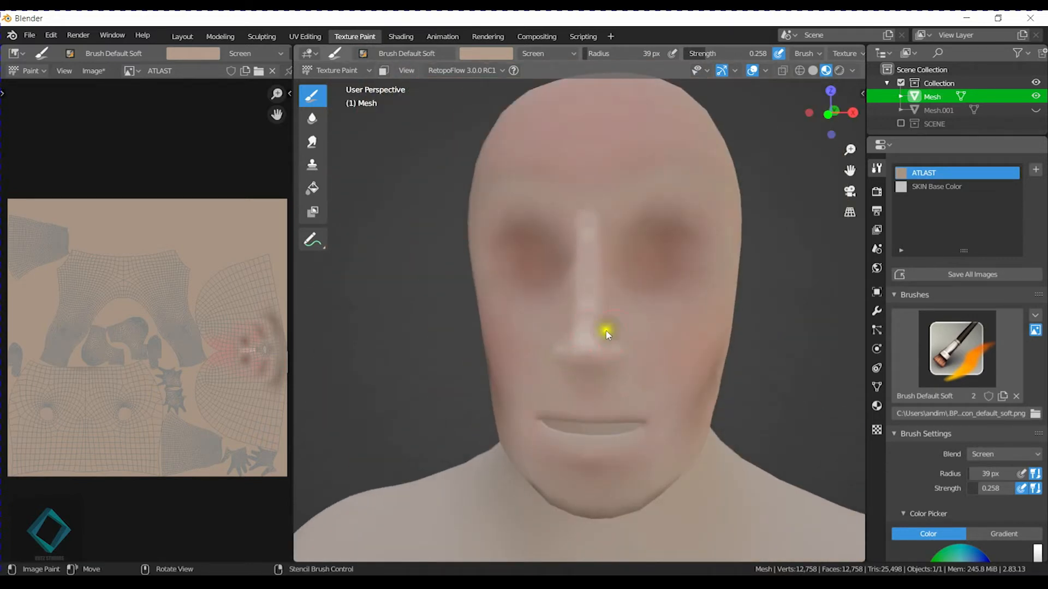
pyautogui.moveTo(611, 343)
pyautogui.mouseDown(button='middle')
pyautogui.moveTo(660, 339)
pyautogui.moveTo(592, 299)
pyautogui.moveTo(597, 273)
pyautogui.mouseUp(button='middle')
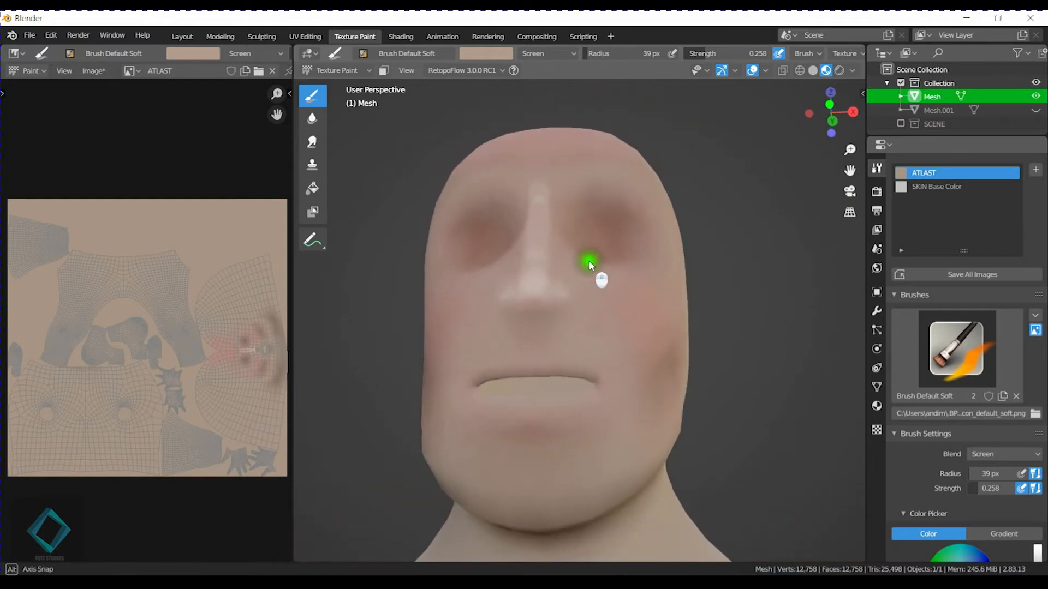
# Paint broad highlights along the cheekbones below the outer eye sockets.
pyautogui.moveTo(526, 353); pyautogui.dragTo(518, 358, button='middle')
pyautogui.moveTo(515, 297)
pyautogui.mouseDown(button='middle')
pyautogui.moveTo(534, 314)
pyautogui.moveTo(519, 328)
pyautogui.mouseUp(button='middle')
pyautogui.press('f')
pyautogui.click(506, 341)
pyautogui.scroll(1, 487, 333)
pyautogui.moveTo(577, 363)
pyautogui.mouseDown()
pyautogui.moveTo(610, 370)
pyautogui.moveTo(502, 361)
pyautogui.mouseUp()
pyautogui.moveTo(487, 304)
pyautogui.mouseDown()
pyautogui.moveTo(610, 381)
pyautogui.moveTo(593, 395)
pyautogui.mouseUp()
pyautogui.moveTo(662, 370)
pyautogui.mouseDown(button='middle')
pyautogui.moveTo(602, 371)
pyautogui.moveTo(606, 391)
pyautogui.moveTo(573, 382)
pyautogui.mouseUp(button='middle')
# Paint highlights along the brow ridges above the eye sockets with a 40 px brush.
pyautogui.press('f')
pyautogui.click(519, 304)
pyautogui.moveTo(552, 297)
pyautogui.mouseDown()
pyautogui.moveTo(569, 288)
pyautogui.moveTo(540, 301)
pyautogui.moveTo(658, 294)
pyautogui.mouseUp()
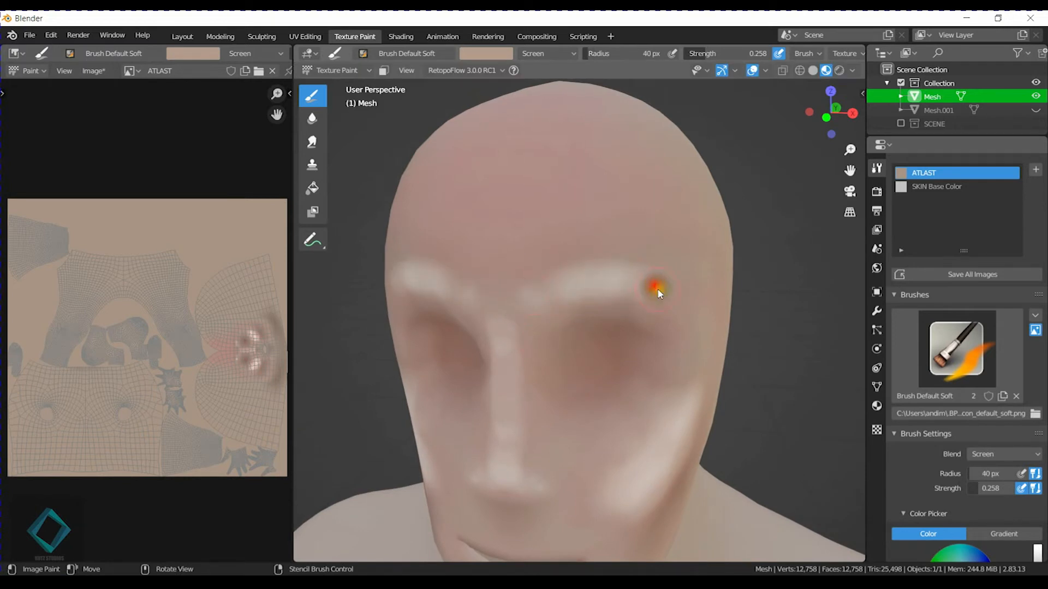
pyautogui.moveTo(653, 401); pyautogui.dragTo(678, 297, button='middle')
# Paint a thin highlight along the edge of the upper lip with a 16 px brush.
pyautogui.moveTo(634, 342); pyautogui.dragTo(640, 346, button='middle')
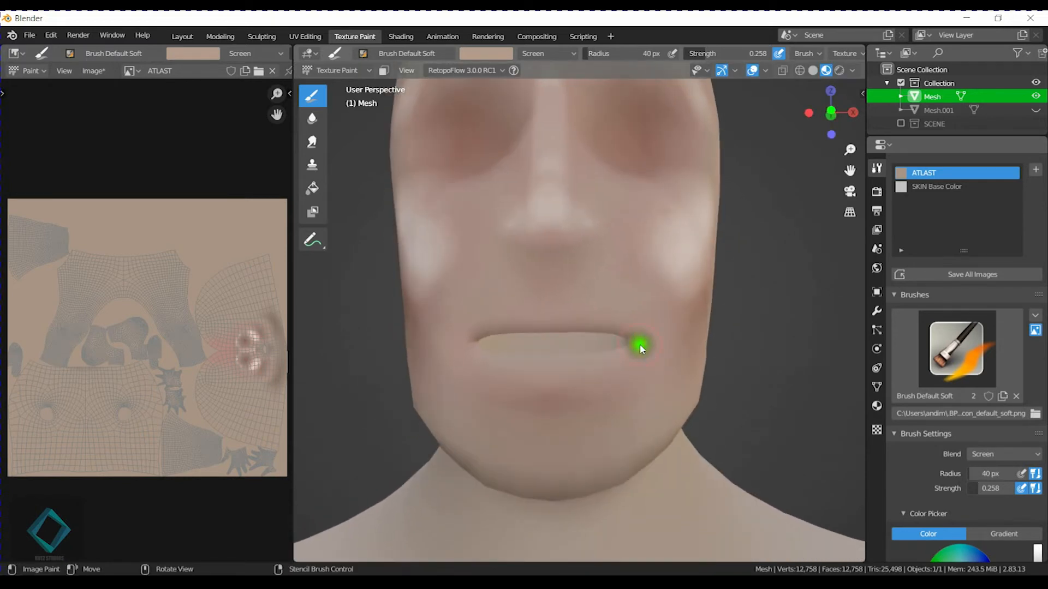
pyautogui.press('f')
pyautogui.click(523, 306)
pyautogui.moveTo(549, 315)
pyautogui.mouseDown()
pyautogui.moveTo(623, 318)
pyautogui.moveTo(581, 314)
pyautogui.moveTo(593, 307)
pyautogui.mouseUp()
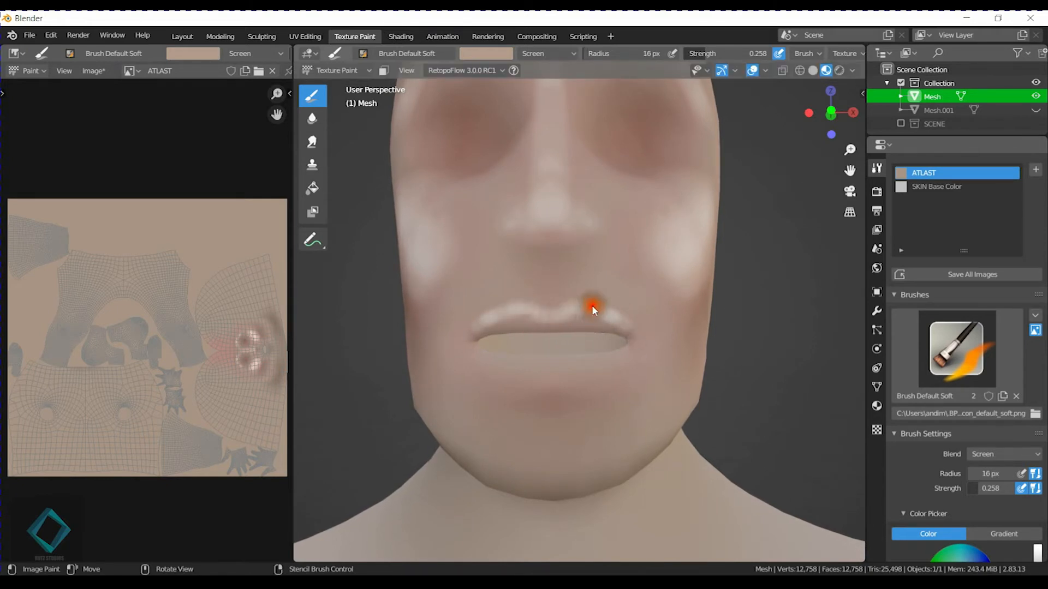
# Try highlight strokes along the lower lip at different brush sizes and strengths.
pyautogui.press('f')
pyautogui.click(507, 366)
pyautogui.press('f')
pyautogui.click(511, 366)
pyautogui.hotkey('shift', 'f')
pyautogui.click(528, 366)
pyautogui.moveTo(509, 366); pyautogui.dragTo(592, 366)
pyautogui.hotkey('ctrl', 'z')
pyautogui.hotkey('shift', 'f')
pyautogui.click(500, 359)
pyautogui.moveTo(518, 370); pyautogui.dragTo(591, 365)
# Set the brush strength to 0.297 and the radius to 41 px for work on the side of the face.
pyautogui.hotkey('shift', 'f')
pyautogui.click(546, 370)
pyautogui.moveTo(568, 394); pyautogui.dragTo(519, 393, button='middle')
pyautogui.moveTo(396, 369); pyautogui.dragTo(430, 368)
pyautogui.moveTo(524, 359)
pyautogui.mouseDown(button='middle')
pyautogui.moveTo(574, 339)
pyautogui.moveTo(611, 367)
pyautogui.mouseUp(button='middle')
pyautogui.press('f')
pyautogui.click(601, 357)
pyautogui.click(530, 338)
pyautogui.click(532, 293)
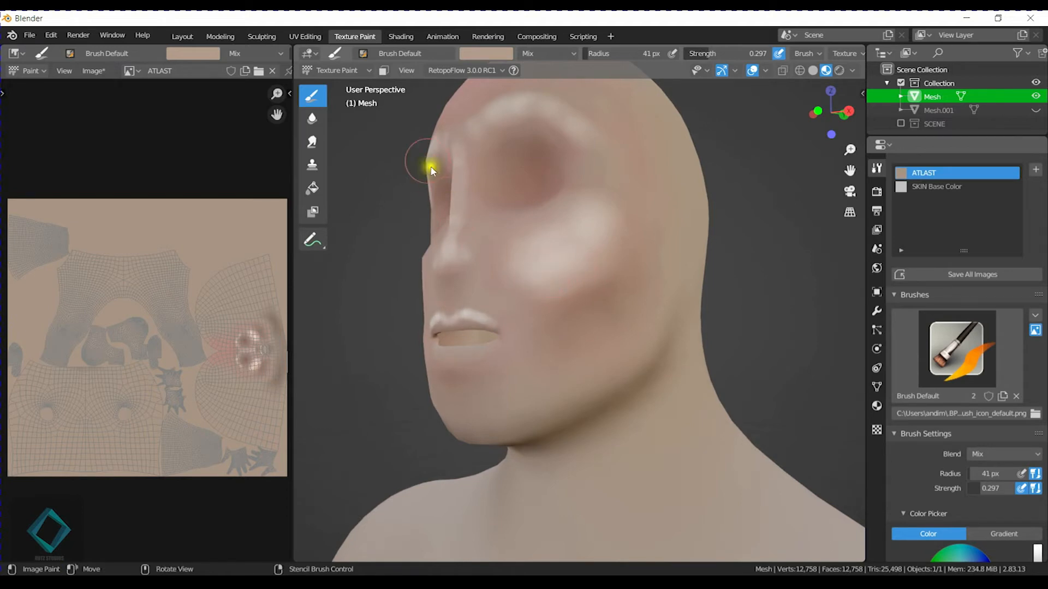
# Try a short highlight stroke on the lower lip with a resized brush, and undo it.
pyautogui.click(363, 53)
pyautogui.click(493, 91)
pyautogui.moveTo(461, 349); pyautogui.dragTo(503, 357, button='middle')
pyautogui.scroll(2, 548, 394)
pyautogui.press('f')
pyautogui.click(533, 406)
pyautogui.moveTo(531, 395); pyautogui.dragTo(560, 394)
pyautogui.hotkey('ctrl', 'z')
# Paint a highlight along the lower lip with Brush Default Soft in Screen mode and a 19 px radius.
pyautogui.press('f')
pyautogui.click(573, 403)
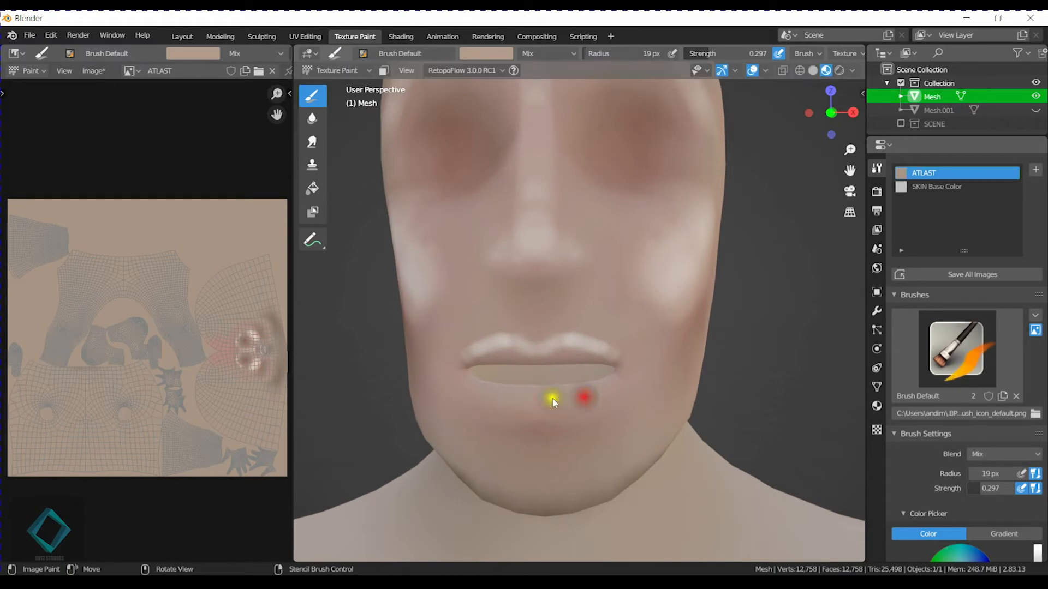
pyautogui.click(363, 53)
pyautogui.click(505, 98)
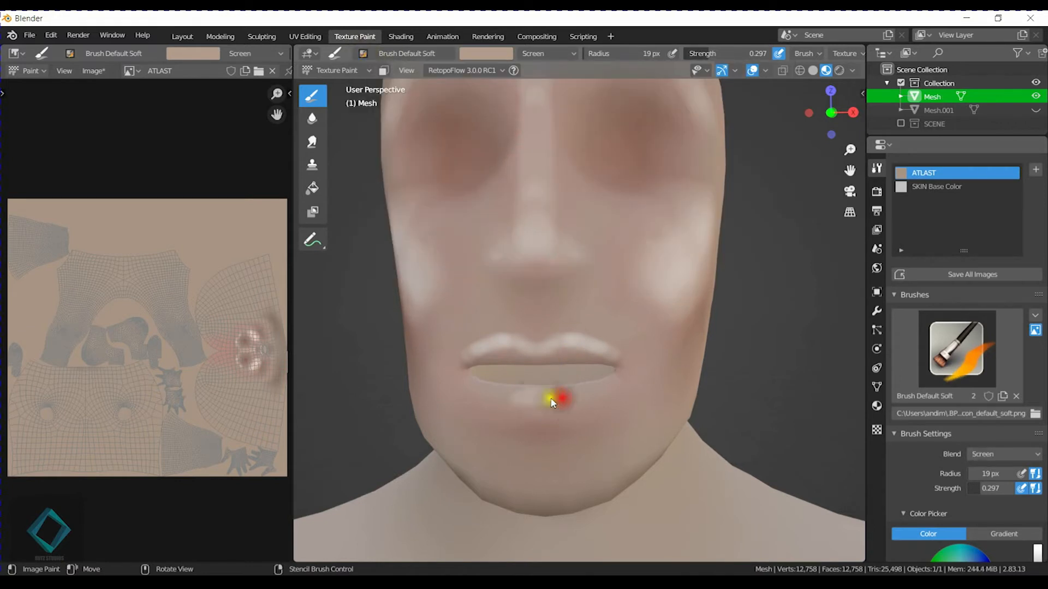
pyautogui.moveTo(610, 400)
pyautogui.mouseDown(button='middle')
pyautogui.moveTo(674, 390)
pyautogui.moveTo(622, 387)
pyautogui.mouseUp(button='middle')
# Extend the cheekbone highlights down the cheeks beside the mouth.
pyautogui.press('f')
pyautogui.click(568, 389)
pyautogui.moveTo(483, 347)
pyautogui.mouseDown()
pyautogui.moveTo(482, 324)
pyautogui.moveTo(538, 297)
pyautogui.moveTo(596, 215)
pyautogui.mouseUp()
pyautogui.moveTo(491, 328)
pyautogui.mouseDown(button='middle')
pyautogui.moveTo(597, 322)
pyautogui.moveTo(548, 334)
pyautogui.mouseUp(button='middle')
pyautogui.moveTo(592, 300)
pyautogui.mouseDown(button='middle')
pyautogui.moveTo(604, 290)
pyautogui.moveTo(572, 303)
pyautogui.moveTo(543, 293)
pyautogui.mouseUp(button='middle')
# Paint highlights beneath the eye sockets with a 28 px brush.
pyautogui.press('f')
pyautogui.click(535, 292)
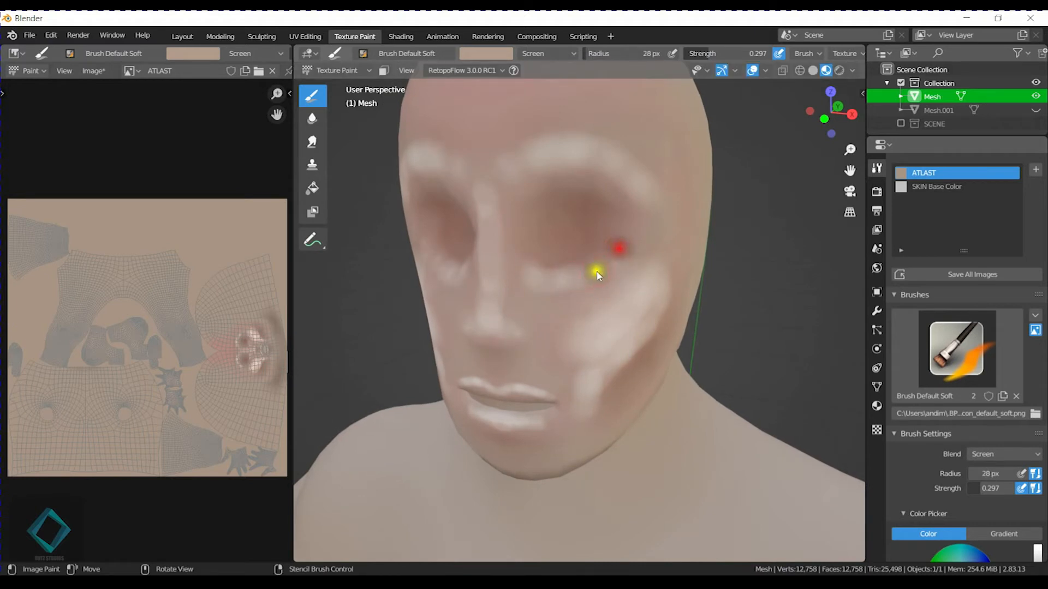
pyautogui.moveTo(708, 219); pyautogui.dragTo(677, 297, button='middle')
pyautogui.scroll(-3, 675, 297)
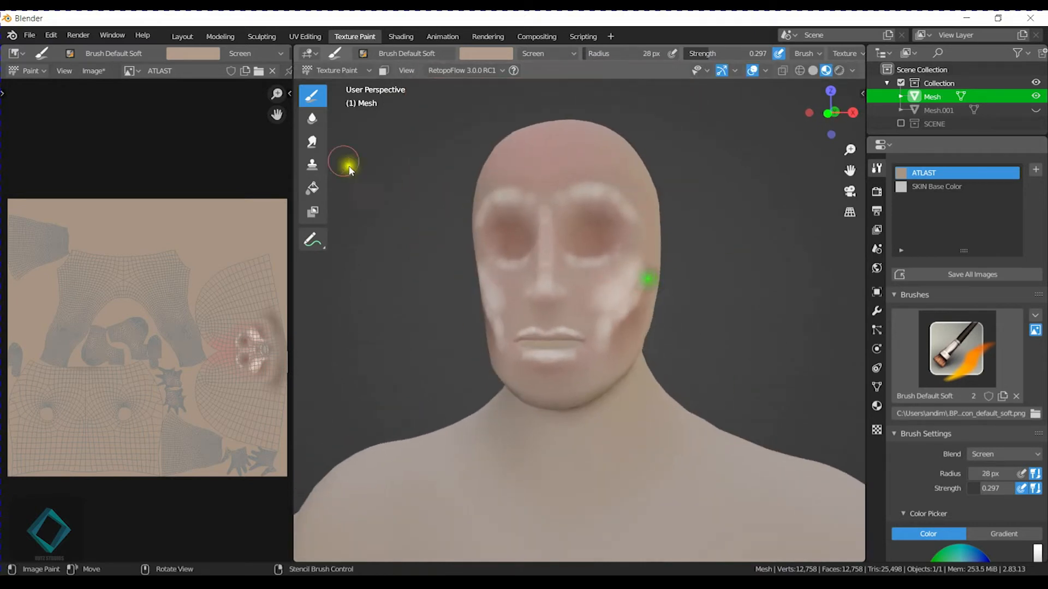
# Switch to the Smear tool and set its radius to 65 px and strength to 0.190 for blending the brow highlights.
pyautogui.click(313, 143)
pyautogui.press('f')
pyautogui.click(611, 235)
pyautogui.moveTo(613, 235); pyautogui.dragTo(491, 304, button='middle')
pyautogui.scroll(3, 491, 304)
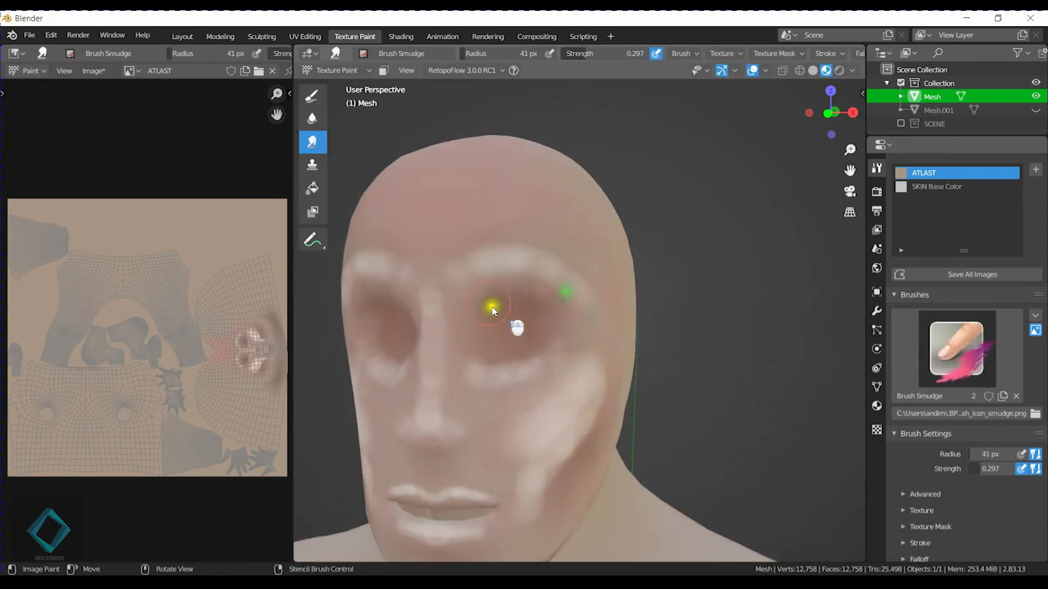
pyautogui.press('f')
pyautogui.click(519, 241)
pyautogui.hotkey('shift', 'f')
pyautogui.click(487, 250)
pyautogui.press('f')
pyautogui.click(471, 254)
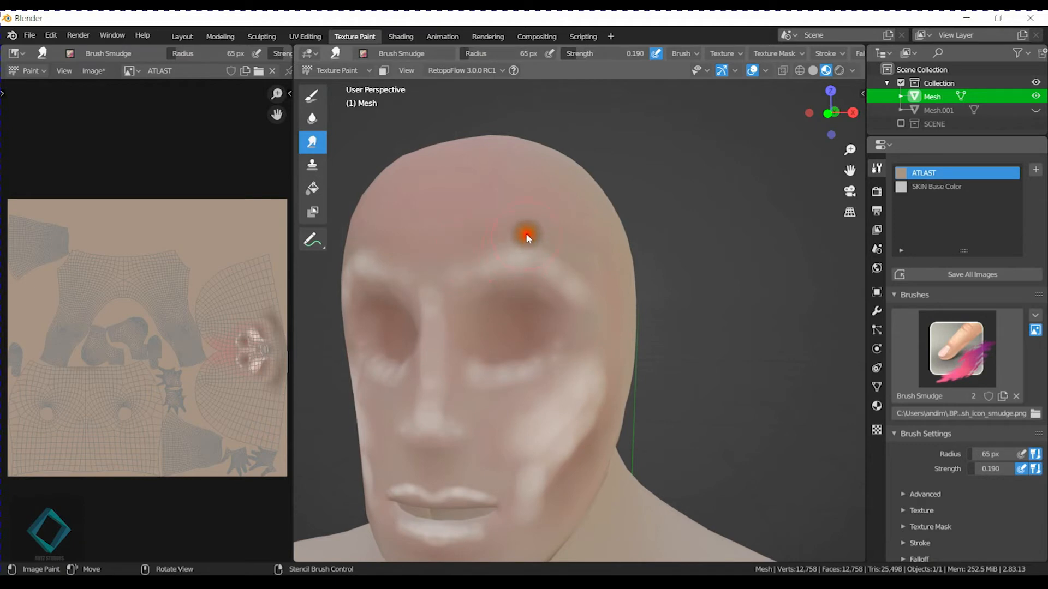
# Smear the brow-ridge highlights up into the forehead and out toward the temples.
pyautogui.moveTo(598, 281)
pyautogui.mouseDown()
pyautogui.moveTo(490, 248)
pyautogui.moveTo(571, 286)
pyautogui.mouseUp()
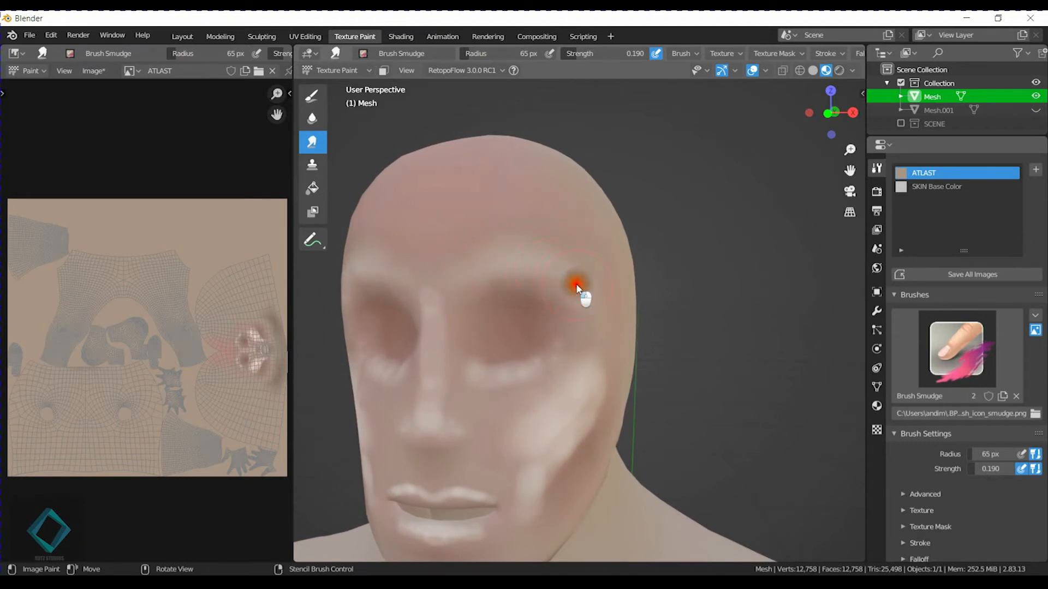
pyautogui.moveTo(538, 244)
pyautogui.mouseDown()
pyautogui.moveTo(508, 227)
pyautogui.moveTo(524, 231)
pyautogui.mouseUp()
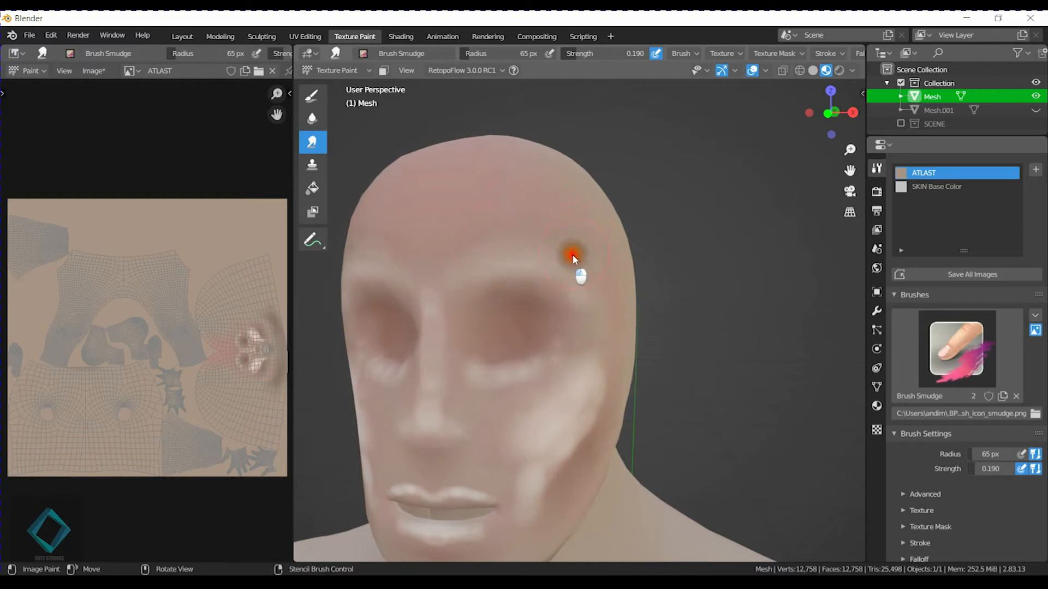
pyautogui.scroll(2, 524, 273)
pyautogui.moveTo(481, 261); pyautogui.dragTo(503, 262, button='middle')
# Smear the nose bridge and nose tip highlights into the surrounding skin.
pyautogui.moveTo(425, 282); pyautogui.dragTo(425, 192)
pyautogui.moveTo(440, 250)
pyautogui.mouseDown()
pyautogui.moveTo(445, 218)
pyautogui.moveTo(446, 280)
pyautogui.mouseUp()
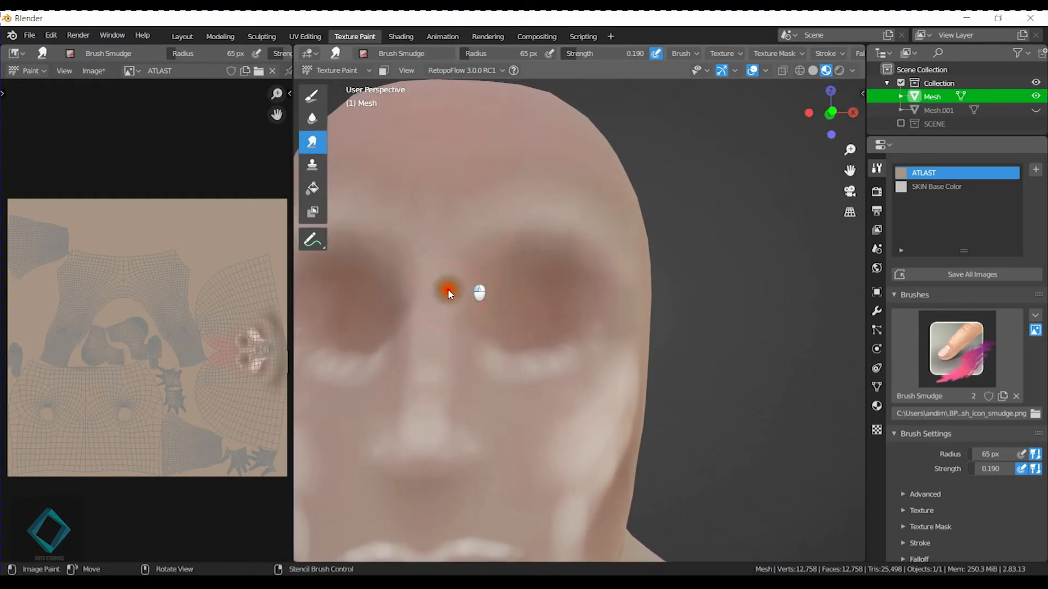
pyautogui.moveTo(441, 357)
pyautogui.mouseDown()
pyautogui.moveTo(457, 397)
pyautogui.moveTo(457, 358)
pyautogui.moveTo(424, 358)
pyautogui.moveTo(433, 386)
pyautogui.mouseUp()
pyautogui.moveTo(470, 390)
pyautogui.keyDown('shift'); pyautogui.mouseDown(button='middle')
pyautogui.moveTo(518, 292)
pyautogui.moveTo(532, 312)
pyautogui.mouseUp(button='middle'); pyautogui.keyUp('shift')
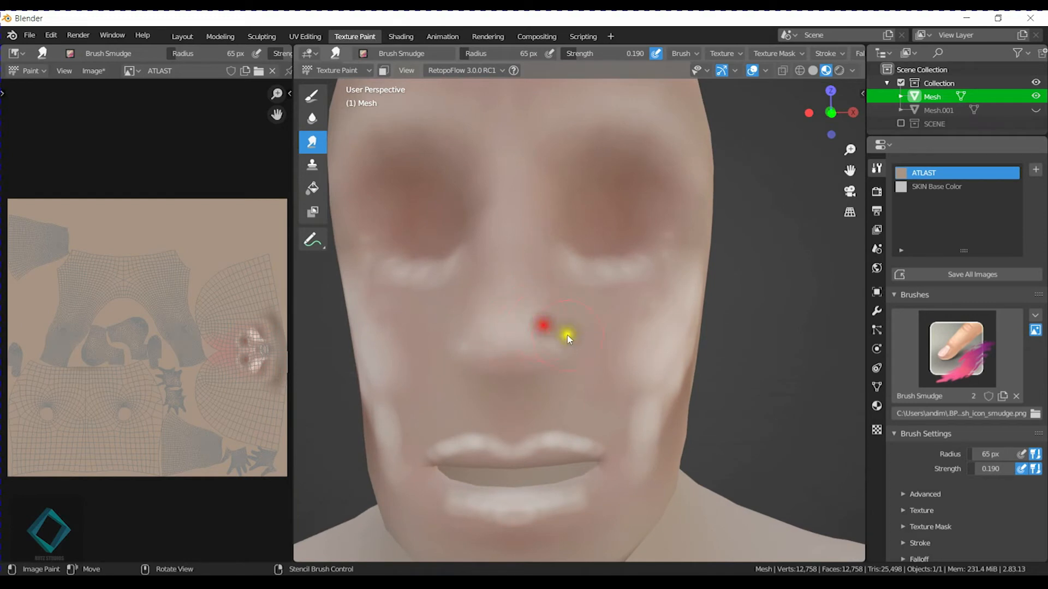
pyautogui.moveTo(496, 336)
pyautogui.mouseDown()
pyautogui.moveTo(475, 335)
pyautogui.moveTo(497, 332)
pyautogui.mouseUp()
# Smear the highlights beneath the eye sockets into the upper cheeks.
pyautogui.moveTo(571, 284)
pyautogui.mouseDown()
pyautogui.moveTo(591, 272)
pyautogui.moveTo(562, 241)
pyautogui.mouseUp()
pyautogui.moveTo(604, 268); pyautogui.dragTo(627, 264)
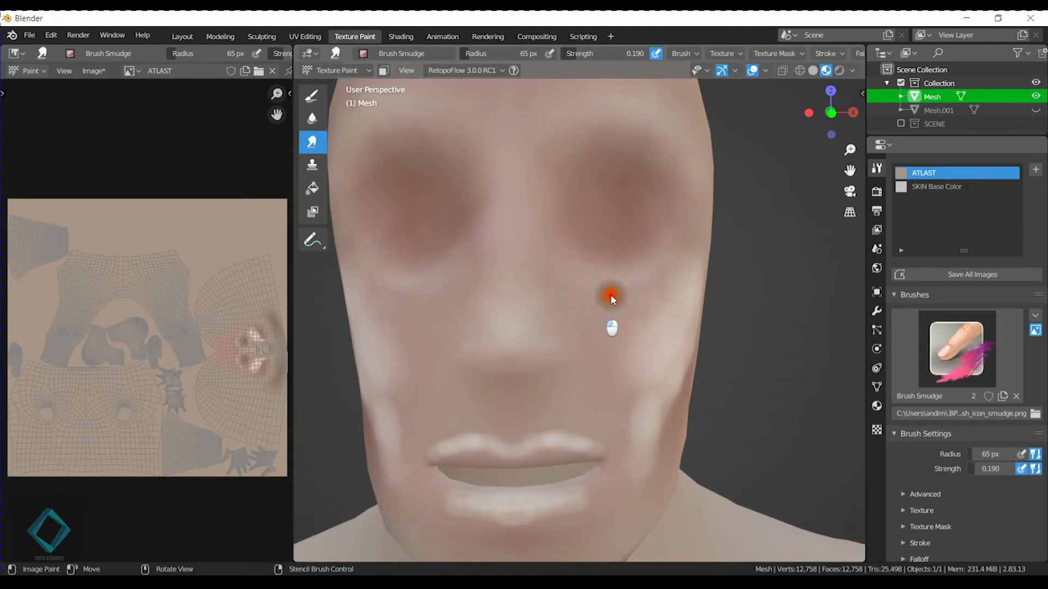
pyautogui.moveTo(649, 295)
pyautogui.mouseDown(button='middle')
pyautogui.moveTo(669, 304)
pyautogui.moveTo(434, 308)
pyautogui.mouseUp(button='middle')
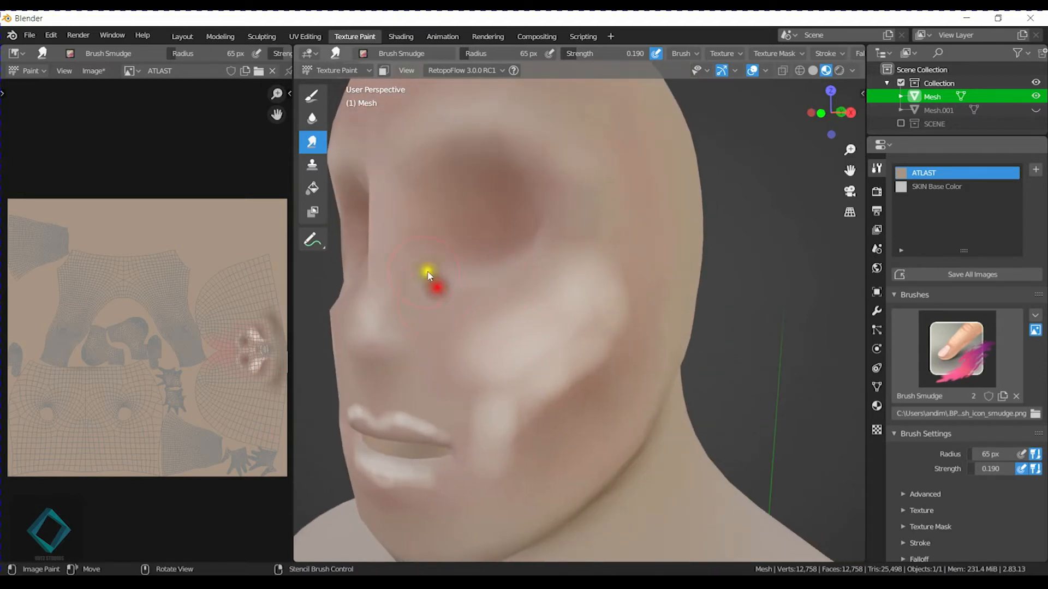
pyautogui.moveTo(415, 285)
pyautogui.mouseDown()
pyautogui.moveTo(404, 273)
pyautogui.moveTo(494, 296)
pyautogui.mouseUp()
# Smear the outer end of the cheekbone highlight toward the ear, enlarging the brush to 137 px.
pyautogui.moveTo(583, 257)
pyautogui.mouseDown()
pyautogui.moveTo(573, 261)
pyautogui.moveTo(606, 295)
pyautogui.mouseUp()
pyautogui.moveTo(625, 362); pyautogui.dragTo(568, 313, button='middle')
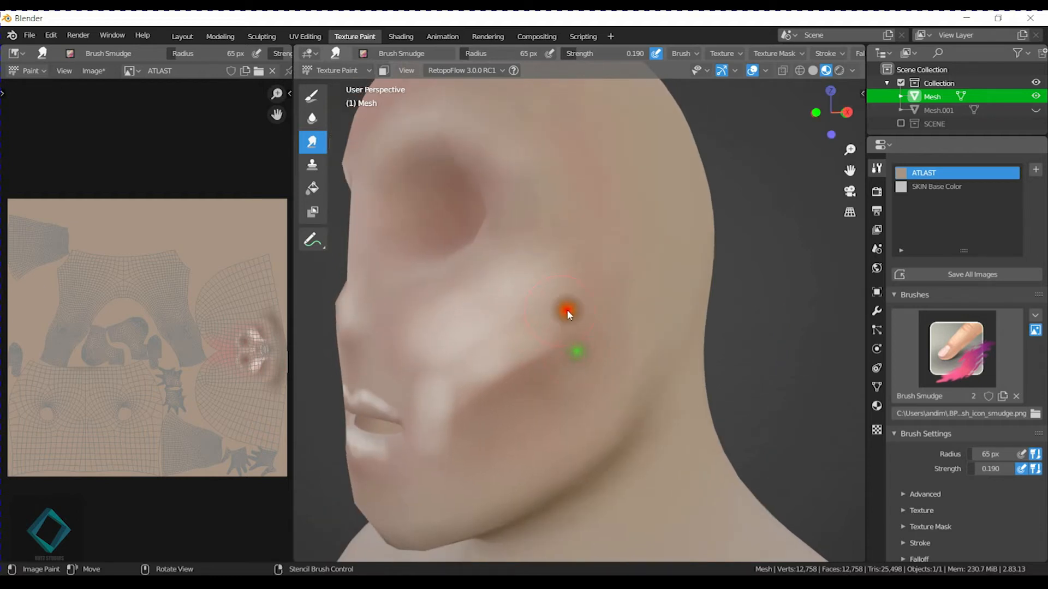
pyautogui.press('f')
pyautogui.click(561, 368)
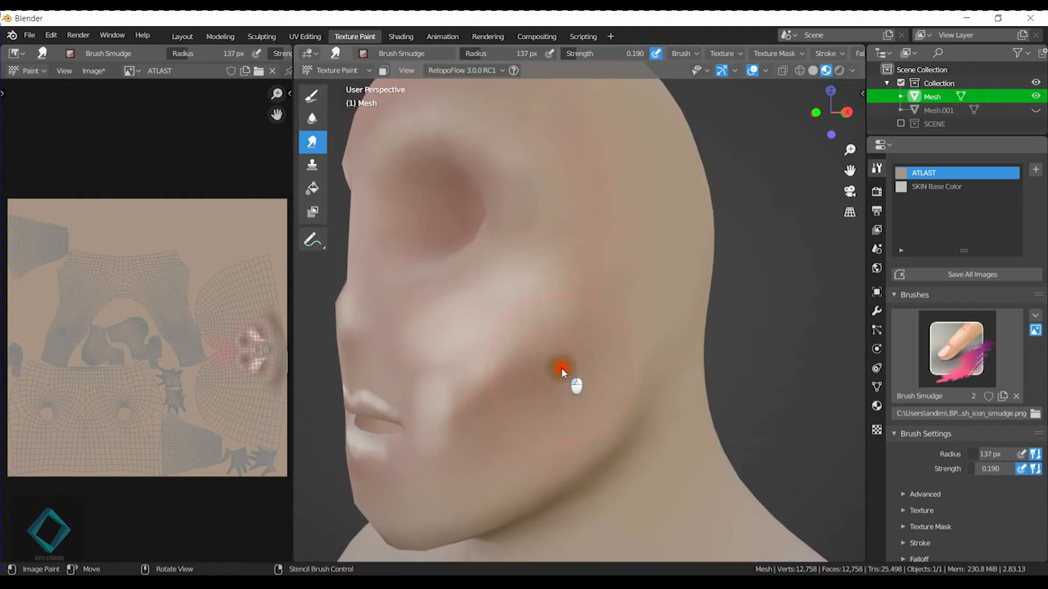
pyautogui.moveTo(583, 312)
pyautogui.mouseDown()
pyautogui.moveTo(530, 358)
pyautogui.moveTo(520, 400)
pyautogui.moveTo(577, 310)
pyautogui.moveTo(552, 270)
pyautogui.moveTo(549, 201)
pyautogui.moveTo(567, 344)
pyautogui.mouseUp()
# Blend the cheek highlight beside the mouth and along the cheekbone using a 66 px Smear brush.
pyautogui.press('f')
pyautogui.click(529, 353)
pyautogui.moveTo(529, 353)
pyautogui.mouseDown(button='middle')
pyautogui.moveTo(518, 362)
pyautogui.moveTo(520, 324)
pyautogui.mouseUp(button='middle')
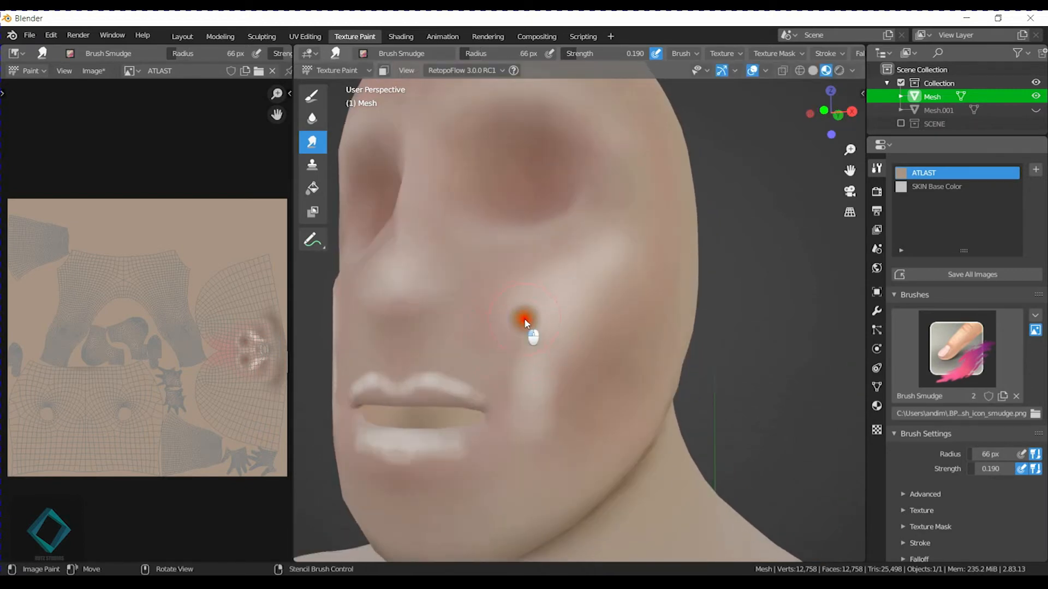
pyautogui.moveTo(524, 366); pyautogui.dragTo(540, 476)
pyautogui.moveTo(546, 381)
pyautogui.mouseDown()
pyautogui.moveTo(552, 398)
pyautogui.moveTo(511, 412)
pyautogui.moveTo(518, 352)
pyautogui.mouseUp()
pyautogui.moveTo(531, 292)
pyautogui.mouseDown()
pyautogui.moveTo(554, 273)
pyautogui.moveTo(624, 256)
pyautogui.mouseUp()
pyautogui.moveTo(622, 299)
pyautogui.mouseDown()
pyautogui.moveTo(566, 374)
pyautogui.moveTo(555, 424)
pyautogui.moveTo(613, 408)
pyautogui.mouseUp()
pyautogui.moveTo(591, 344)
pyautogui.mouseDown()
pyautogui.moveTo(540, 284)
pyautogui.moveTo(528, 328)
pyautogui.moveTo(570, 260)
pyautogui.moveTo(620, 303)
pyautogui.moveTo(586, 380)
pyautogui.mouseUp()
pyautogui.moveTo(571, 438); pyautogui.dragTo(572, 348)
pyautogui.moveTo(568, 447)
pyautogui.mouseDown()
pyautogui.moveTo(651, 287)
pyautogui.moveTo(650, 239)
pyautogui.mouseUp()
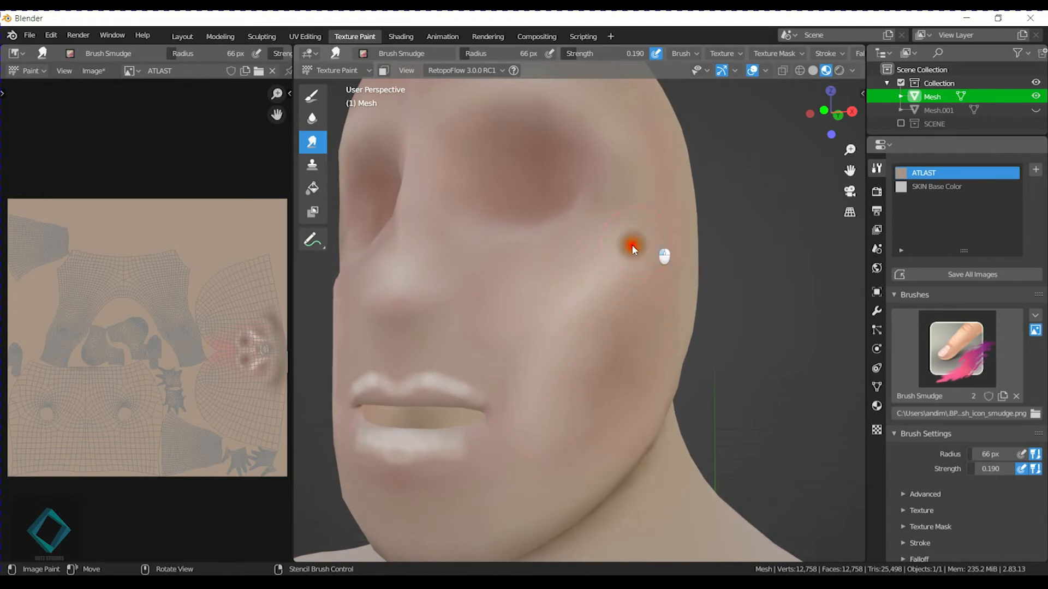
# Smear the outer cheek and temple tones together and soften the shading down toward the jaw.
pyautogui.moveTo(619, 201); pyautogui.dragTo(605, 315)
pyautogui.scroll(-2, 578, 360)
pyautogui.moveTo(576, 397); pyautogui.dragTo(601, 399, button='middle')
pyautogui.scroll(1, 593, 385)
pyautogui.moveTo(625, 308); pyautogui.dragTo(626, 318)
pyautogui.moveTo(640, 273); pyautogui.dragTo(648, 301)
pyautogui.moveTo(656, 250)
pyautogui.mouseDown()
pyautogui.moveTo(625, 341)
pyautogui.moveTo(631, 395)
pyautogui.mouseUp()
pyautogui.moveTo(676, 394); pyautogui.dragTo(640, 382, button='middle')
pyautogui.moveTo(499, 311); pyautogui.dragTo(553, 339)
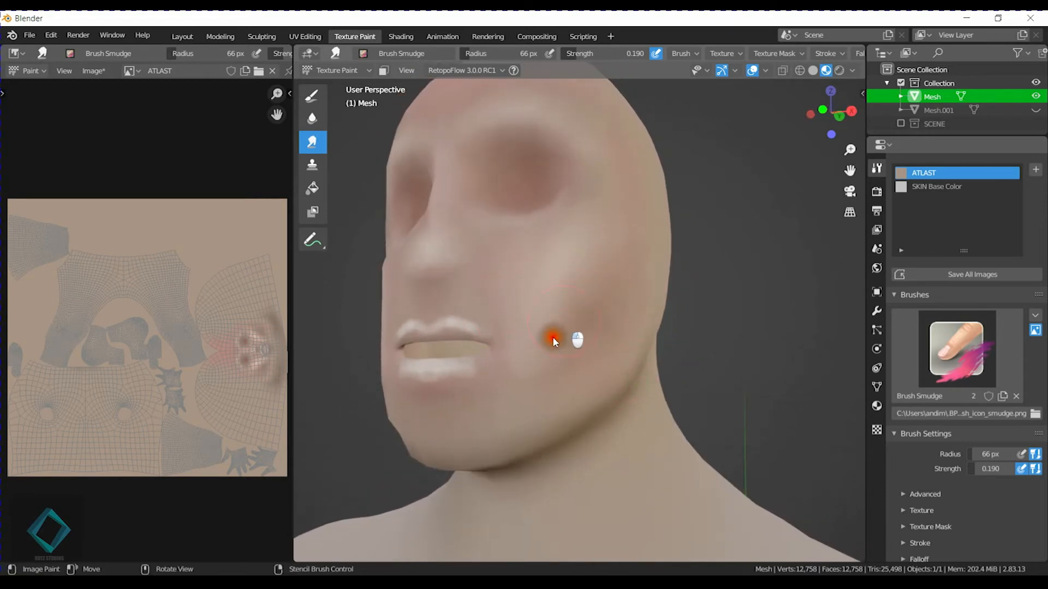
# Smear the cheek tones beside the mouth and soften the lower and upper lip highlights near the mouth corner.
pyautogui.moveTo(578, 281)
pyautogui.mouseDown()
pyautogui.moveTo(613, 237)
pyautogui.moveTo(568, 344)
pyautogui.moveTo(531, 380)
pyautogui.mouseUp()
pyautogui.moveTo(531, 380)
pyautogui.mouseDown(button='middle')
pyautogui.moveTo(585, 381)
pyautogui.moveTo(570, 382)
pyautogui.mouseUp(button='middle')
pyautogui.moveTo(627, 429); pyautogui.dragTo(633, 424)
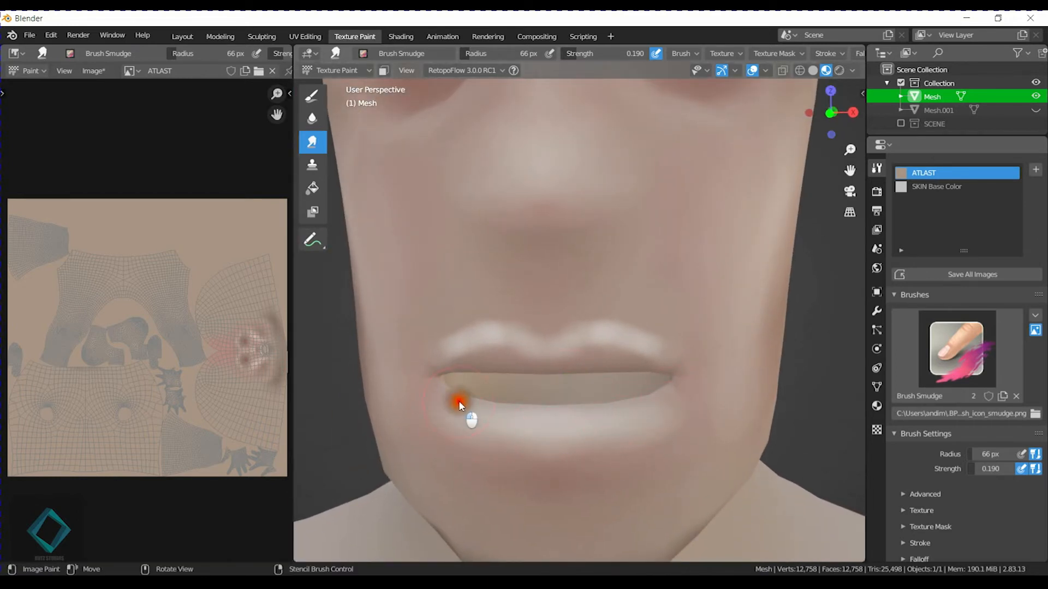
pyautogui.moveTo(500, 456)
pyautogui.mouseDown()
pyautogui.moveTo(555, 458)
pyautogui.moveTo(471, 440)
pyautogui.mouseUp()
pyautogui.moveTo(438, 354); pyautogui.dragTo(444, 348)
# Reduce the Smear brush to 43 px and soften the highlight at the middle of the upper lip.
pyautogui.press('f')
pyautogui.click(440, 337)
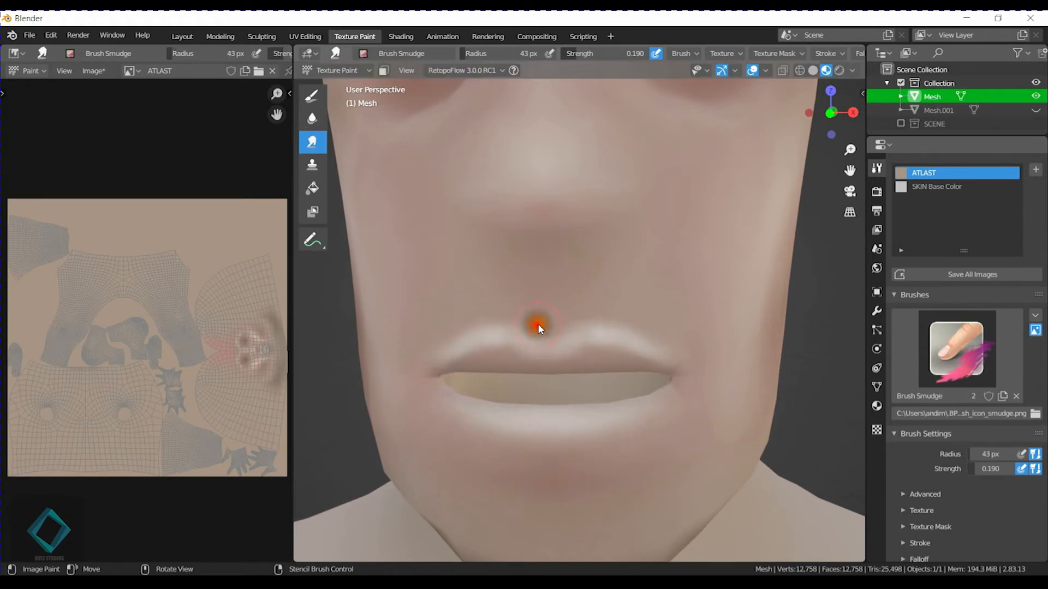
pyautogui.moveTo(549, 339)
pyautogui.mouseDown()
pyautogui.moveTo(519, 326)
pyautogui.moveTo(509, 343)
pyautogui.moveTo(548, 358)
pyautogui.moveTo(480, 326)
pyautogui.moveTo(463, 355)
pyautogui.moveTo(533, 358)
pyautogui.mouseUp()
# Enlarge the Smear brush to 93 px and blend the skin around the mouth corner, above and below the lips.
pyautogui.press('f')
pyautogui.click(478, 322)
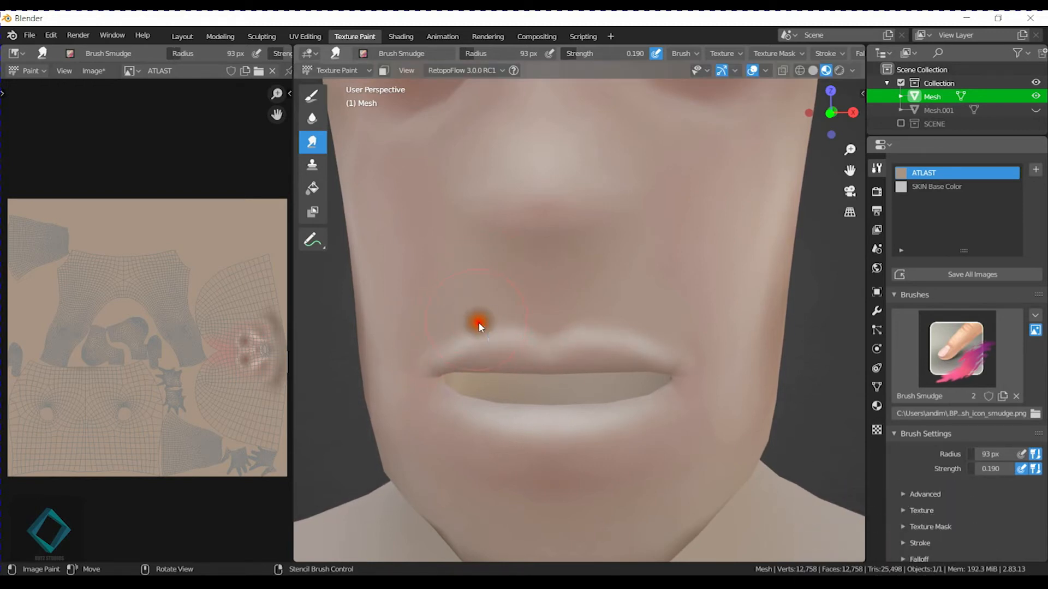
pyautogui.moveTo(466, 317)
pyautogui.mouseDown()
pyautogui.moveTo(547, 332)
pyautogui.moveTo(607, 305)
pyautogui.moveTo(597, 289)
pyautogui.moveTo(678, 358)
pyautogui.moveTo(454, 323)
pyautogui.mouseUp()
pyautogui.moveTo(428, 446)
pyautogui.mouseDown()
pyautogui.moveTo(447, 426)
pyautogui.moveTo(549, 451)
pyautogui.mouseUp()
pyautogui.moveTo(445, 433); pyautogui.dragTo(416, 367)
# Smear the temple and outer cheek tones into the shading around and beneath the eye socket.
pyautogui.scroll(-3, 594, 367)
pyautogui.moveTo(581, 372)
pyautogui.mouseDown(button='middle')
pyautogui.moveTo(615, 382)
pyautogui.moveTo(610, 388)
pyautogui.mouseUp(button='middle')
pyautogui.moveTo(621, 276); pyautogui.dragTo(608, 297)
pyautogui.moveTo(576, 172); pyautogui.dragTo(584, 223)
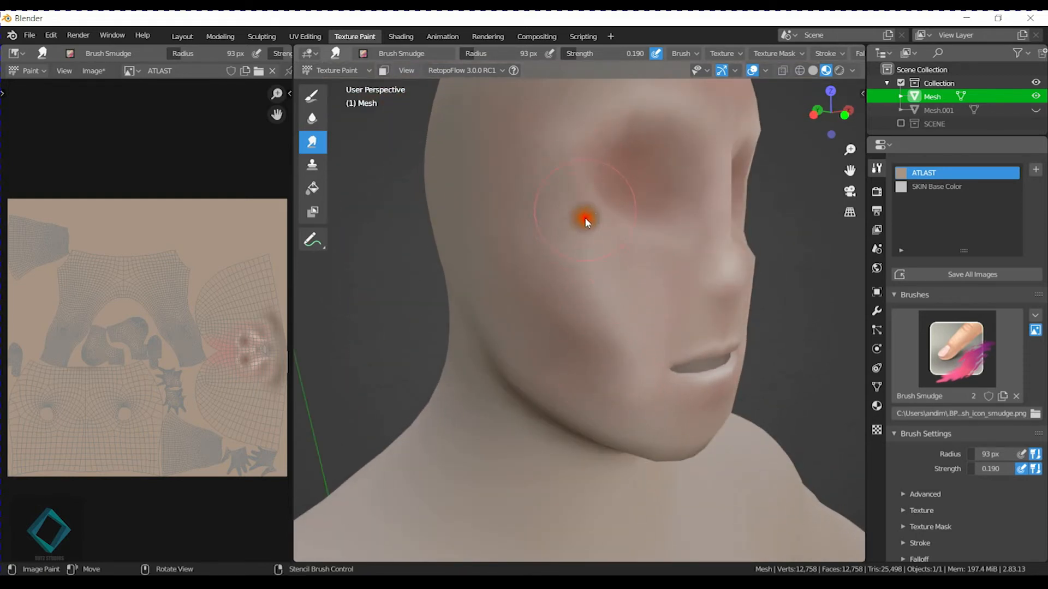
pyautogui.moveTo(645, 191); pyautogui.dragTo(663, 174)
pyautogui.moveTo(700, 214); pyautogui.dragTo(644, 248, button='middle')
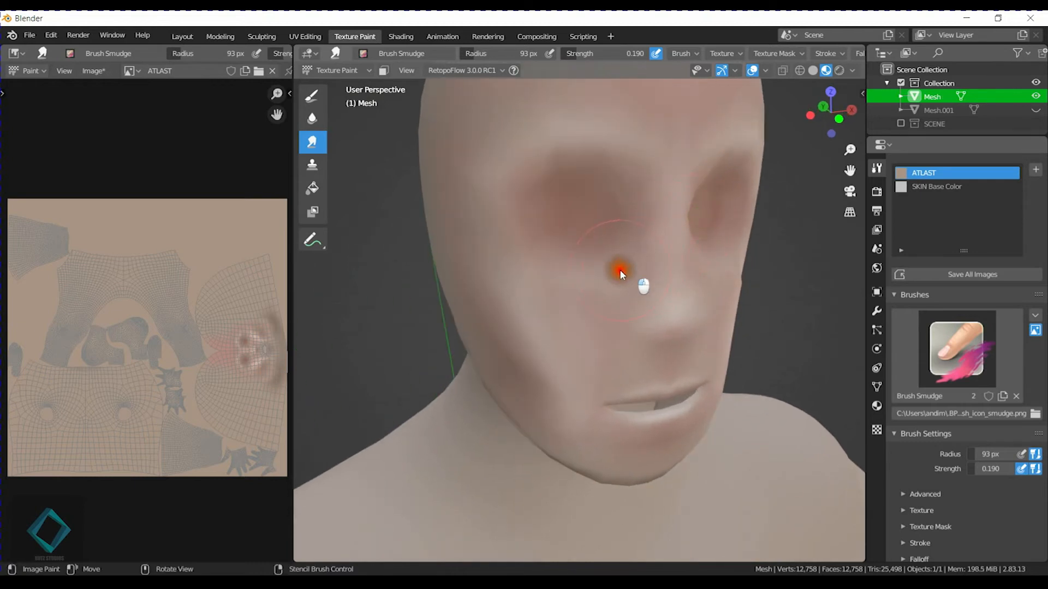
pyautogui.moveTo(753, 271); pyautogui.dragTo(718, 274, button='middle')
pyautogui.moveTo(637, 261); pyautogui.dragTo(629, 166)
# Blend the cheekbone and temple tones beside the eye socket on the other side of the face.
pyautogui.scroll(-3, 675, 325)
pyautogui.moveTo(675, 326)
pyautogui.mouseDown(button='middle')
pyautogui.moveTo(711, 285)
pyautogui.moveTo(697, 292)
pyautogui.mouseUp(button='middle')
pyautogui.moveTo(554, 296)
pyautogui.mouseDown()
pyautogui.moveTo(561, 277)
pyautogui.moveTo(542, 308)
pyautogui.mouseUp()
pyautogui.moveTo(704, 350); pyautogui.dragTo(617, 358, button='middle')
pyautogui.moveTo(567, 287); pyautogui.dragTo(596, 245)
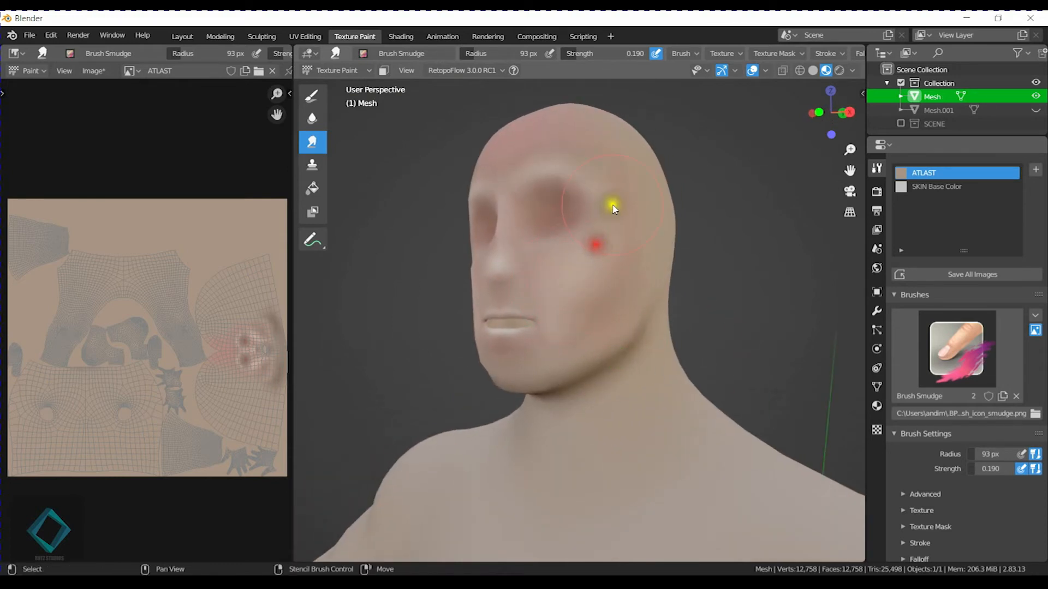
pyautogui.moveTo(613, 208); pyautogui.dragTo(607, 289, button='middle')
pyautogui.moveTo(605, 241); pyautogui.dragTo(612, 231)
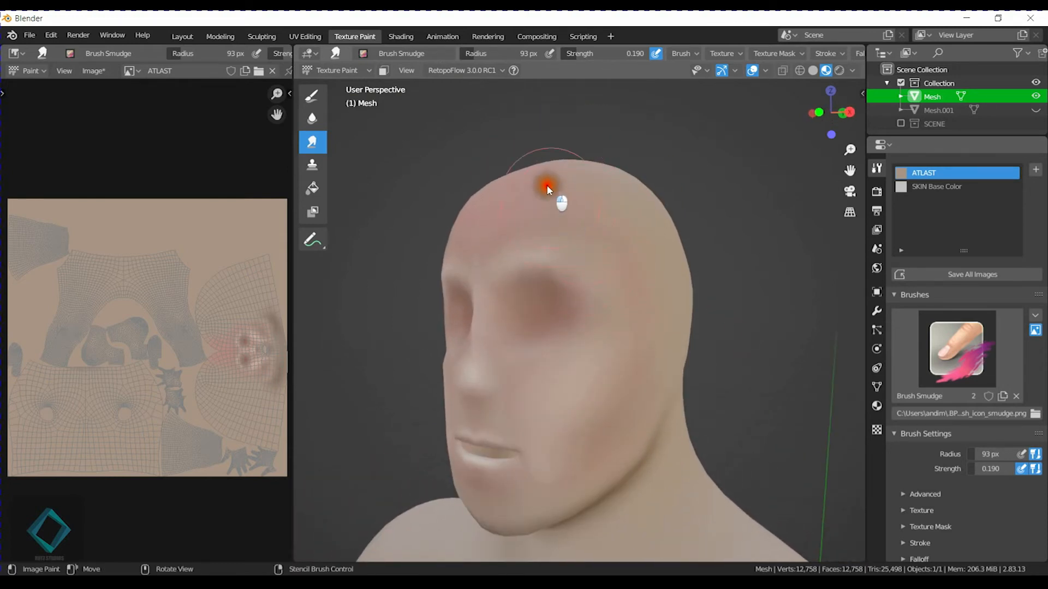
# Smear the reddish forehead tone outward and down so it fades into the surrounding skin.
pyautogui.moveTo(547, 189); pyautogui.dragTo(580, 229, button='middle')
pyautogui.moveTo(580, 230); pyautogui.dragTo(581, 239)
pyautogui.moveTo(540, 205)
pyautogui.mouseDown()
pyautogui.moveTo(591, 170)
pyautogui.moveTo(644, 175)
pyautogui.mouseUp()
pyautogui.moveTo(584, 200)
pyautogui.mouseDown()
pyautogui.moveTo(528, 229)
pyautogui.moveTo(564, 192)
pyautogui.moveTo(625, 221)
pyautogui.moveTo(703, 290)
pyautogui.moveTo(542, 241)
pyautogui.mouseUp()
pyautogui.moveTo(559, 205)
pyautogui.mouseDown()
pyautogui.moveTo(526, 277)
pyautogui.moveTo(594, 227)
pyautogui.mouseUp()
# Examine the blended face and upper body from several distances and angles.
pyautogui.scroll(-3, 669, 309)
pyautogui.moveTo(591, 406)
pyautogui.keyDown('shift'); pyautogui.mouseDown(button='middle')
pyautogui.moveTo(572, 276)
pyautogui.moveTo(581, 295)
pyautogui.mouseUp(button='middle'); pyautogui.keyUp('shift')
pyautogui.scroll(-5, 650, 386)
pyautogui.moveTo(650, 386)
pyautogui.mouseDown(button='middle')
pyautogui.moveTo(695, 419)
pyautogui.moveTo(714, 402)
pyautogui.moveTo(678, 402)
pyautogui.moveTo(592, 367)
pyautogui.moveTo(760, 367)
pyautogui.moveTo(580, 362)
pyautogui.moveTo(693, 362)
pyautogui.mouseUp(button='middle')
pyautogui.scroll(5, 677, 400)
pyautogui.scroll(-2, 717, 364)
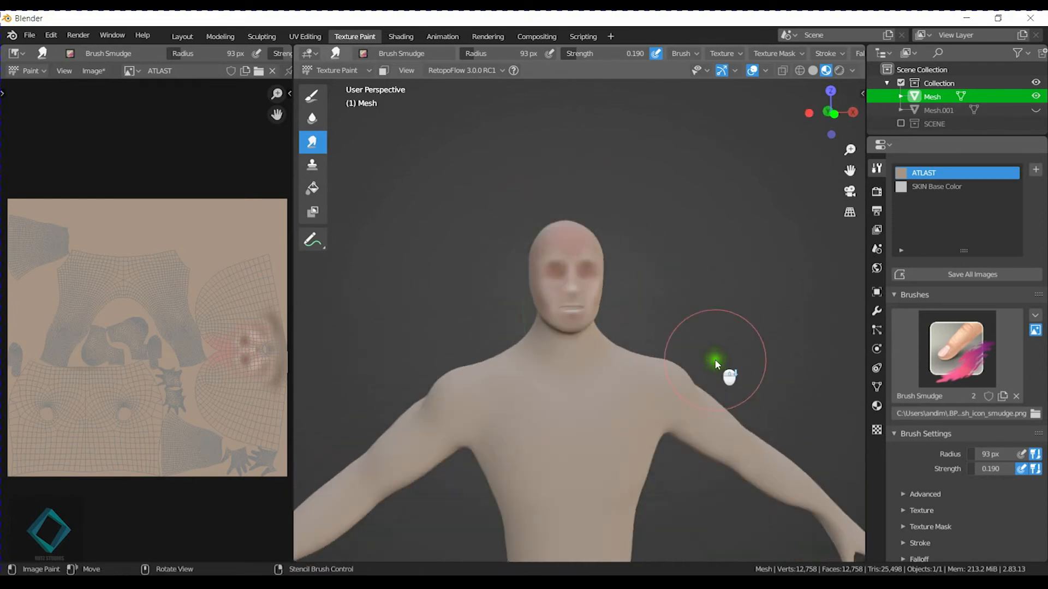
pyautogui.scroll(1, 709, 373)
pyautogui.scroll(5, 709, 371)
pyautogui.moveTo(707, 371); pyautogui.dragTo(595, 367, button='middle')
pyautogui.scroll(-3, 639, 369)
pyautogui.scroll(-4, 655, 368)
pyautogui.moveTo(660, 368); pyautogui.dragTo(611, 365, button='middle')
pyautogui.scroll(4, 615, 360)
pyautogui.scroll(2, 615, 359)
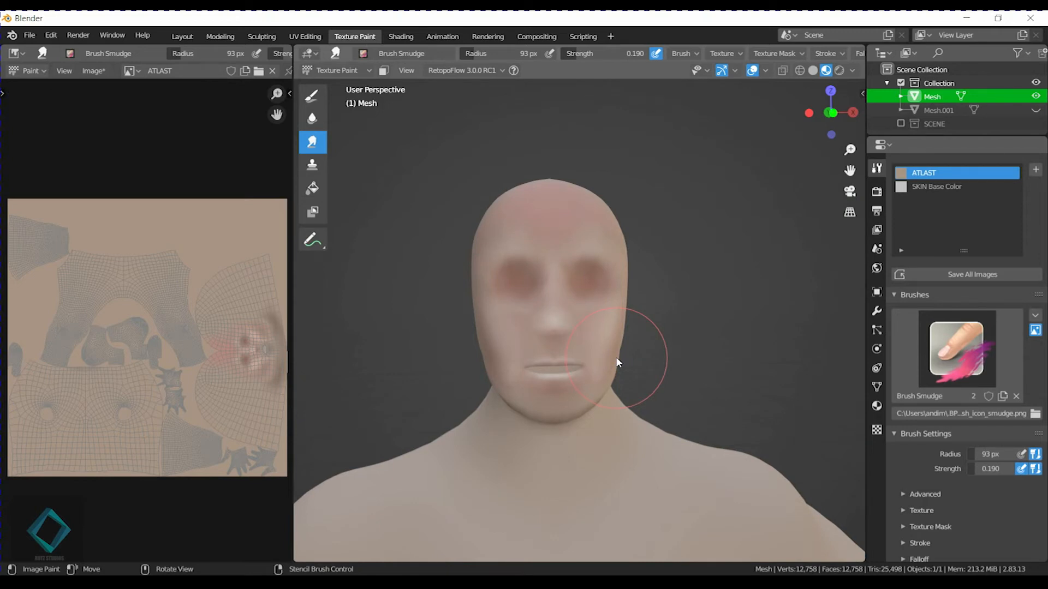
pyautogui.moveTo(617, 359)
pyautogui.mouseDown()
pyautogui.moveTo(608, 358)
pyautogui.moveTo(641, 361)
pyautogui.mouseUp()
pyautogui.scroll(3, 623, 368)
pyautogui.moveTo(624, 400)
pyautogui.keyDown('shift'); pyautogui.mouseDown(button='middle')
pyautogui.moveTo(606, 324)
pyautogui.moveTo(643, 297)
pyautogui.moveTo(686, 334)
pyautogui.moveTo(677, 350)
pyautogui.moveTo(685, 339)
pyautogui.mouseUp(button='middle'); pyautogui.keyUp('shift')
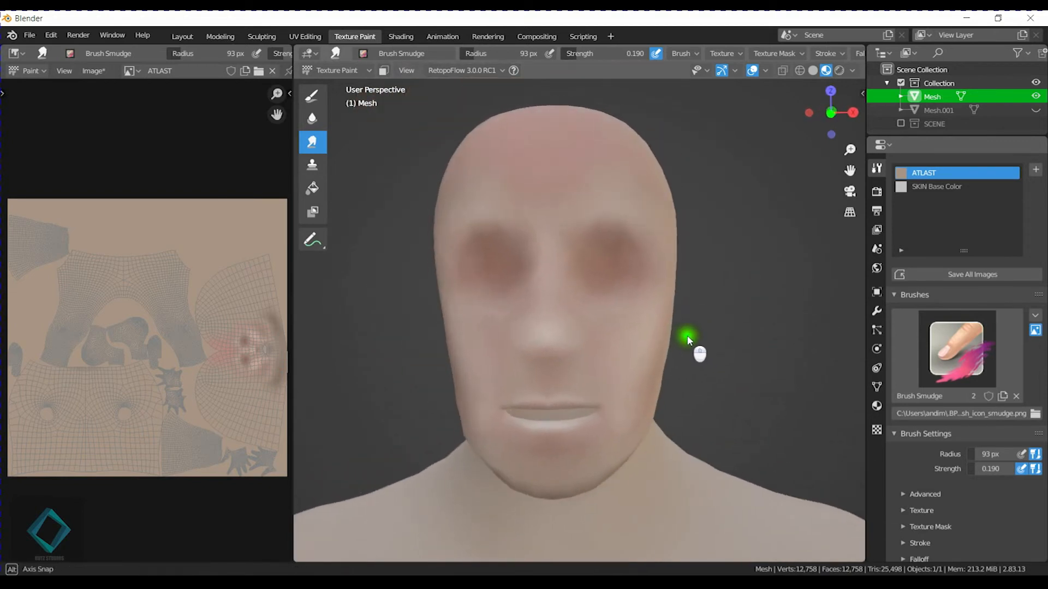
# Switch to the Draw tool with Brush Default Soft, set its blend mode to Multiply and open its colour picker.
pyautogui.click(346, 57)
pyautogui.click(312, 96)
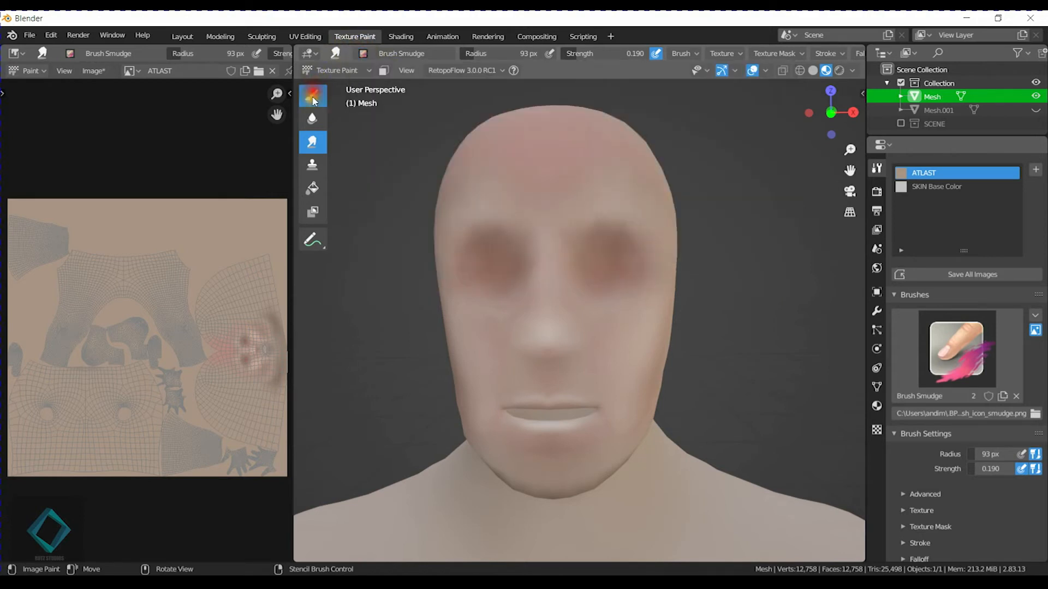
pyautogui.click(370, 56)
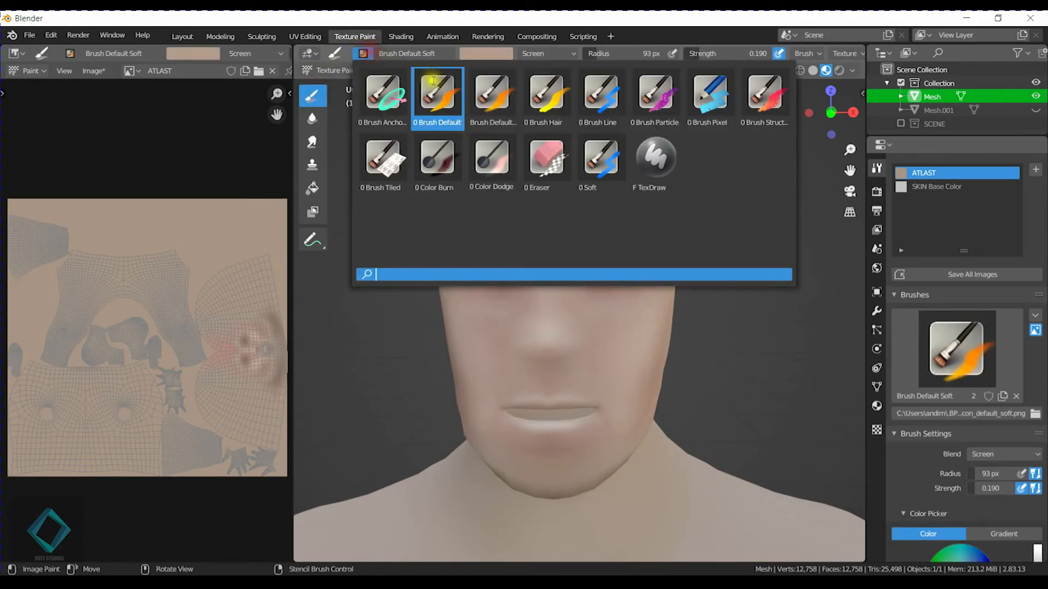
pyautogui.click(494, 93)
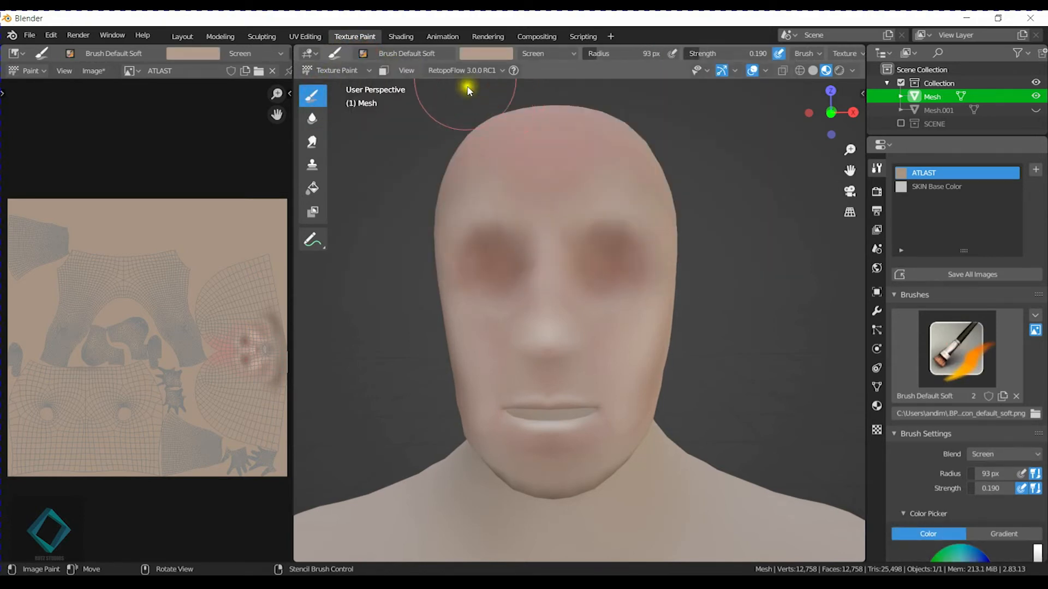
pyautogui.click(544, 55)
pyautogui.click(534, 105)
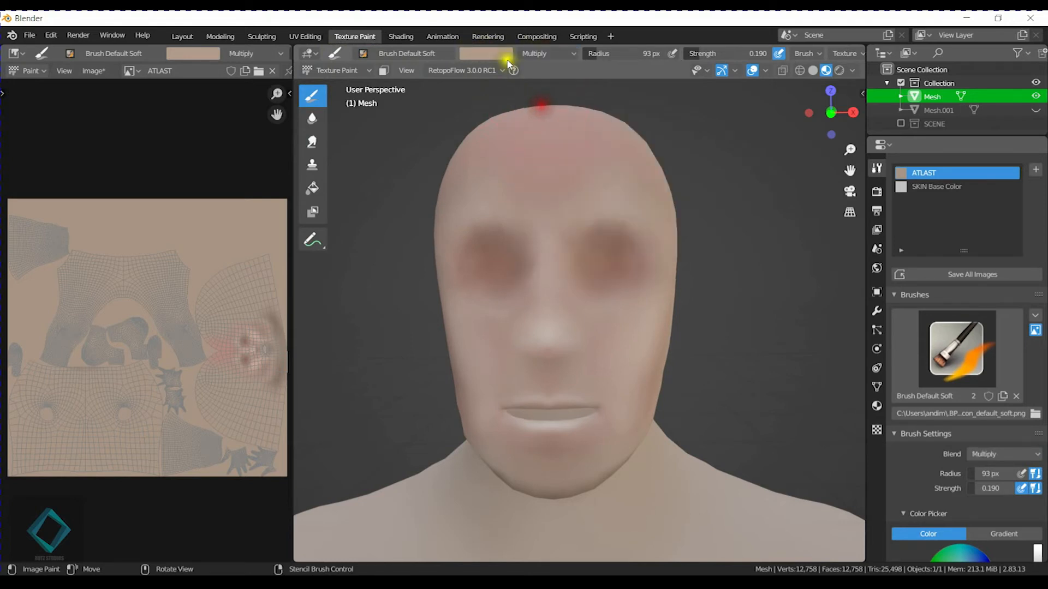
pyautogui.click(503, 55)
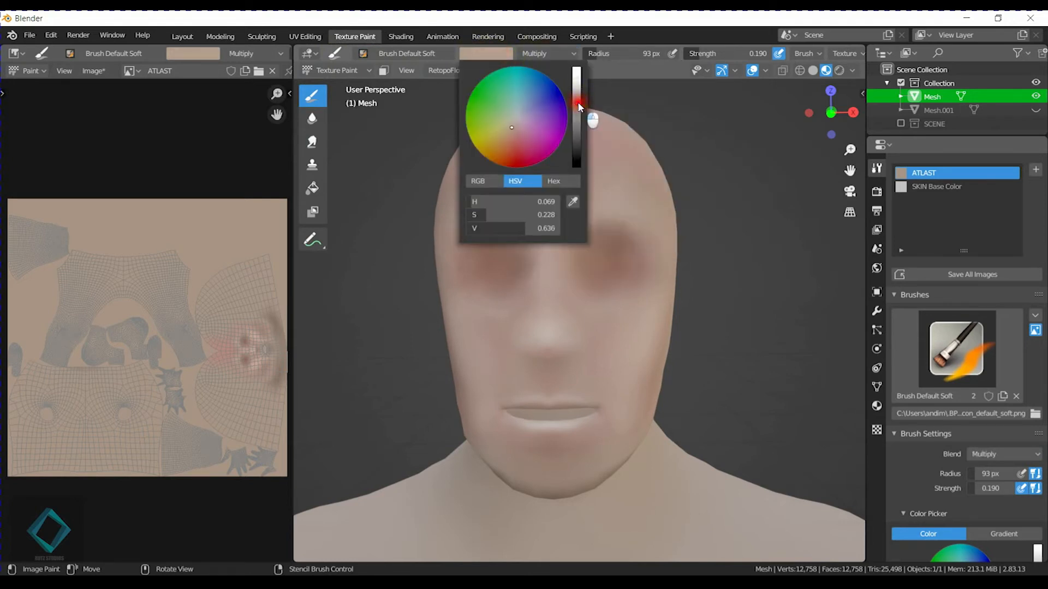
# Try painting crease lines over the upper eye sockets with a 10 px soft brush, and undo them.
pyautogui.press('f')
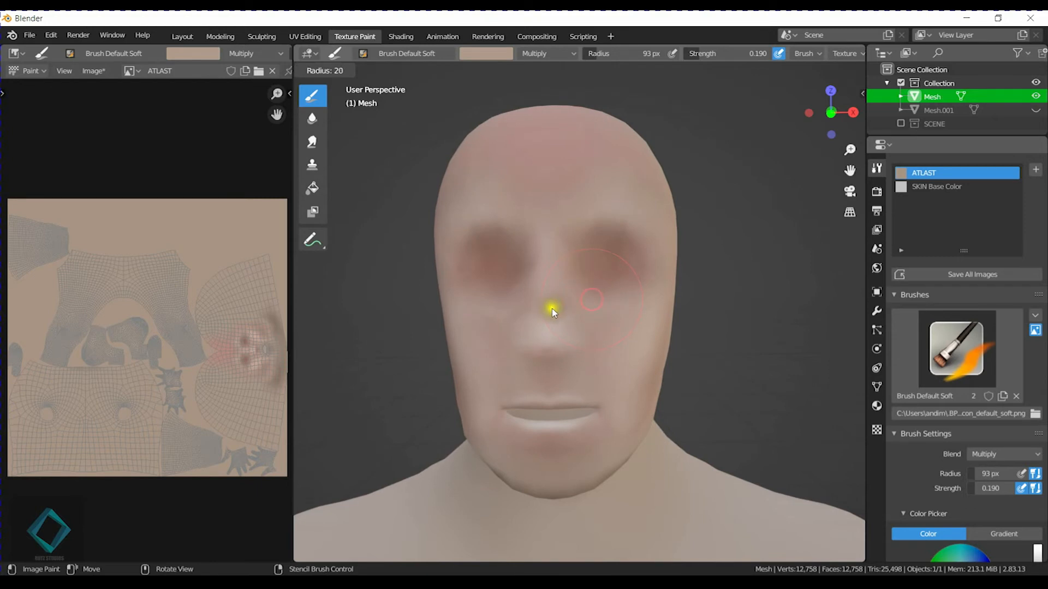
pyautogui.click(546, 309)
pyautogui.scroll(2, 596, 314)
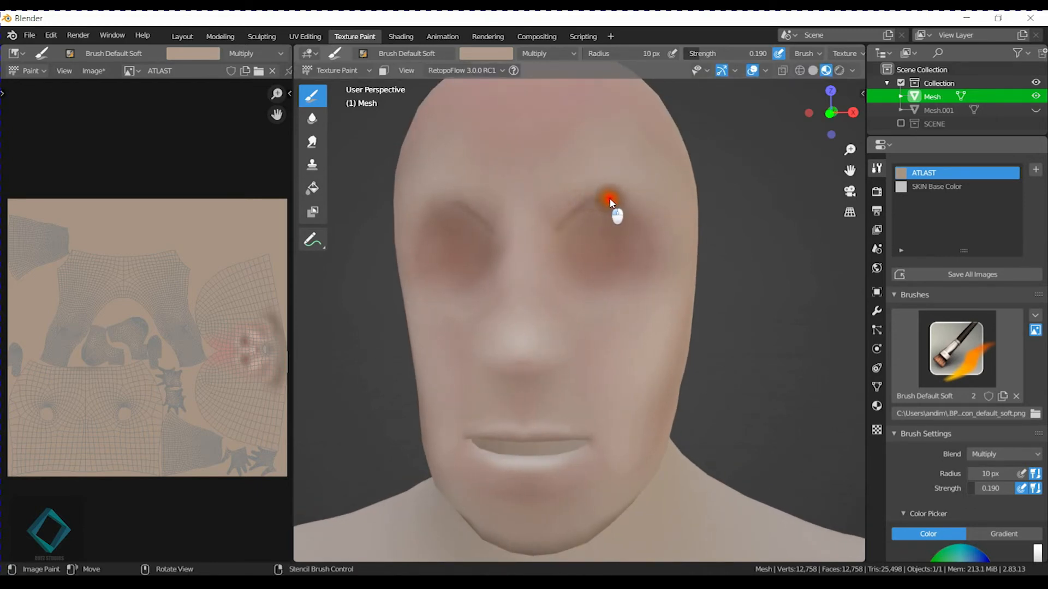
pyautogui.hotkey('ctrl', 'z')
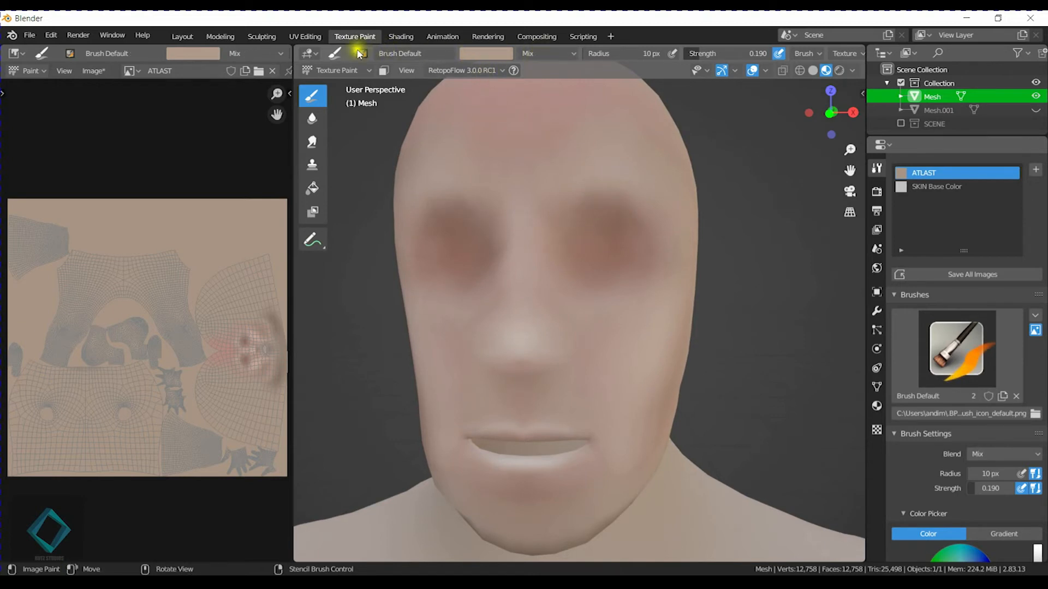
# Set the Brush Default brush to Multiply blending with a 7 px radius.
pyautogui.click(545, 53)
pyautogui.click(541, 89)
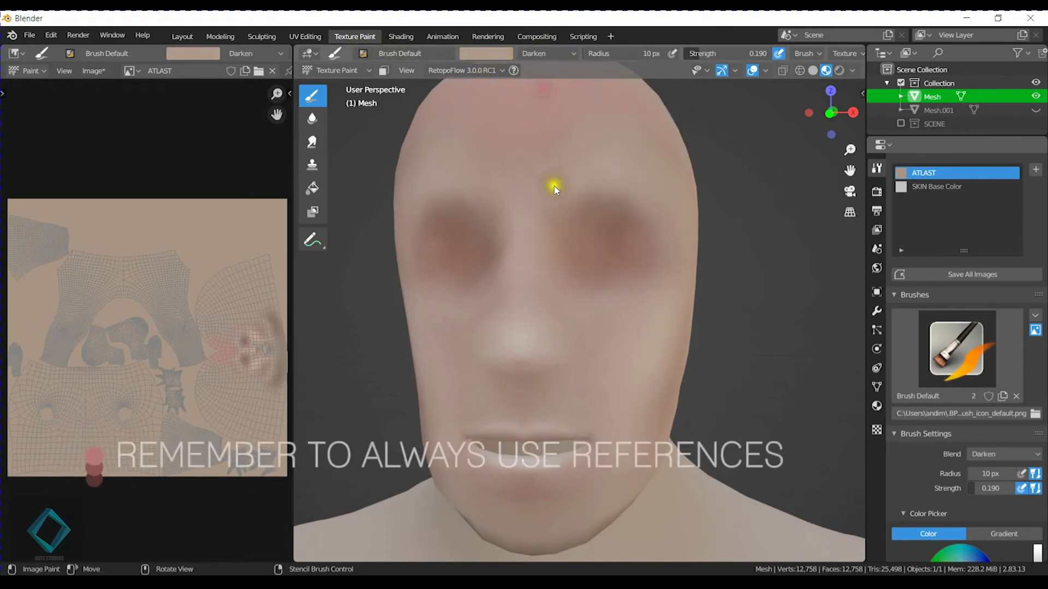
pyautogui.click(538, 101)
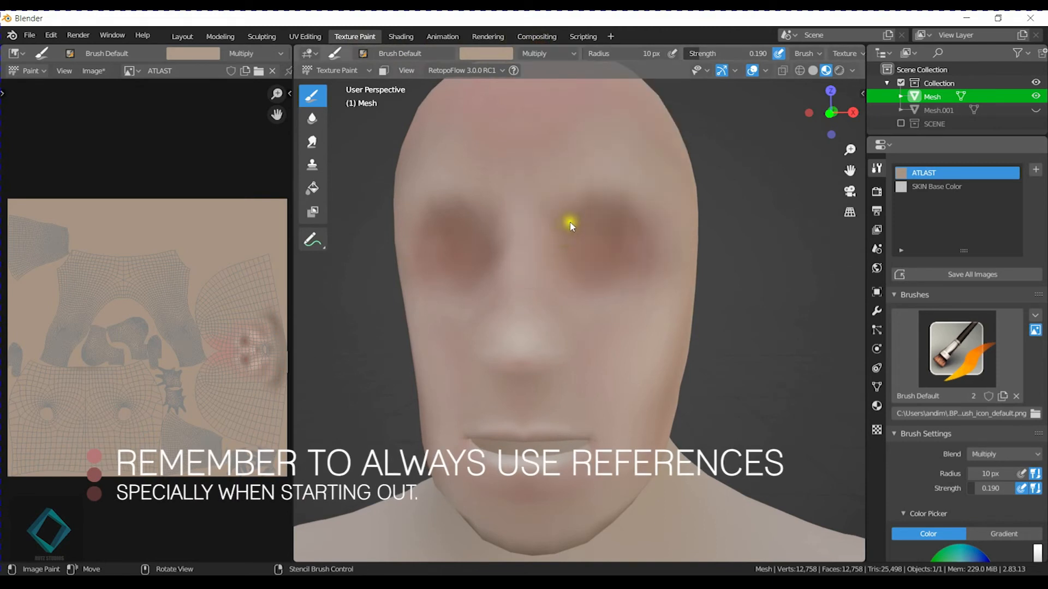
pyautogui.press('f')
pyautogui.click(568, 222)
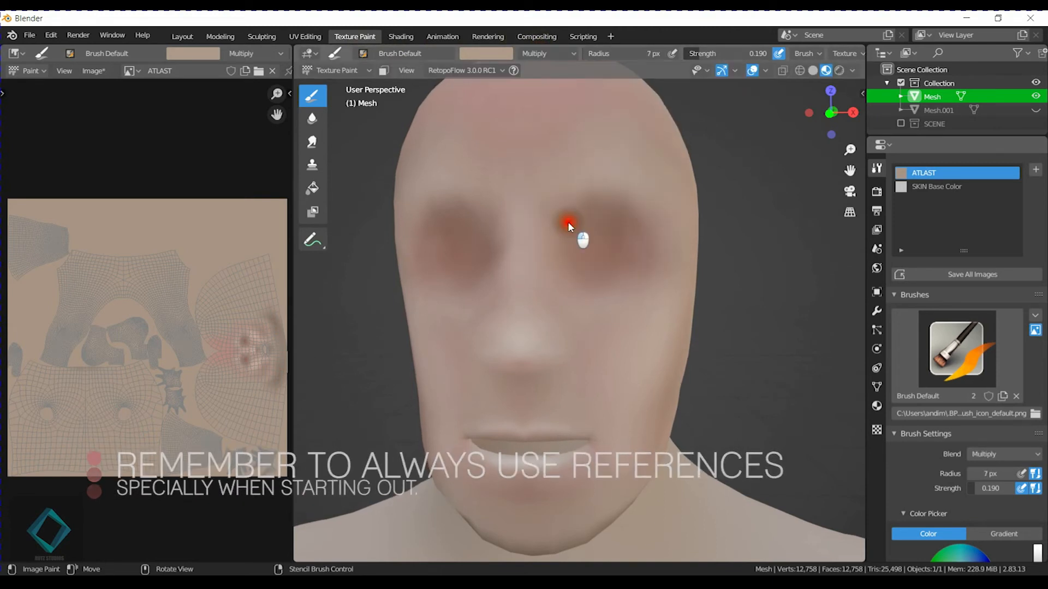
# Draw dark crease lines over the upper eye sockets, extending them toward the nose bridge, and sketch the brow strokes.
pyautogui.moveTo(568, 222)
pyautogui.mouseDown()
pyautogui.moveTo(598, 205)
pyautogui.moveTo(630, 211)
pyautogui.mouseUp()
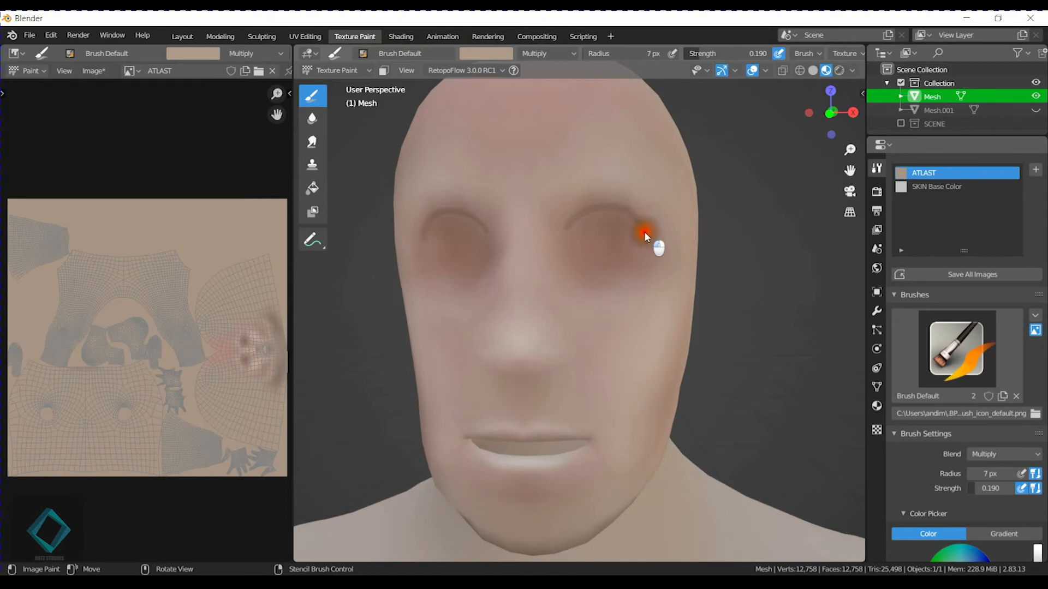
pyautogui.moveTo(527, 235); pyautogui.dragTo(589, 214)
pyautogui.moveTo(534, 232); pyautogui.dragTo(583, 218)
pyautogui.moveTo(643, 238); pyautogui.dragTo(647, 249)
pyautogui.moveTo(522, 214)
pyautogui.mouseDown()
pyautogui.moveTo(523, 199)
pyautogui.moveTo(566, 170)
pyautogui.moveTo(623, 173)
pyautogui.mouseUp()
pyautogui.moveTo(542, 188); pyautogui.dragTo(621, 172)
# Paint the dark nostrils and add small shading strokes along the sides of the nose.
pyautogui.keyDown('shift'); pyautogui.moveTo(639, 269); pyautogui.dragTo(642, 196, button='middle'); pyautogui.keyUp('shift')
pyautogui.moveTo(561, 249)
pyautogui.mouseDown(button='middle')
pyautogui.moveTo(580, 258)
pyautogui.moveTo(562, 249)
pyautogui.mouseUp(button='middle')
pyautogui.moveTo(563, 200); pyautogui.dragTo(568, 233)
pyautogui.moveTo(583, 290); pyautogui.dragTo(570, 213, button='middle')
pyautogui.moveTo(572, 205); pyautogui.dragTo(567, 203)
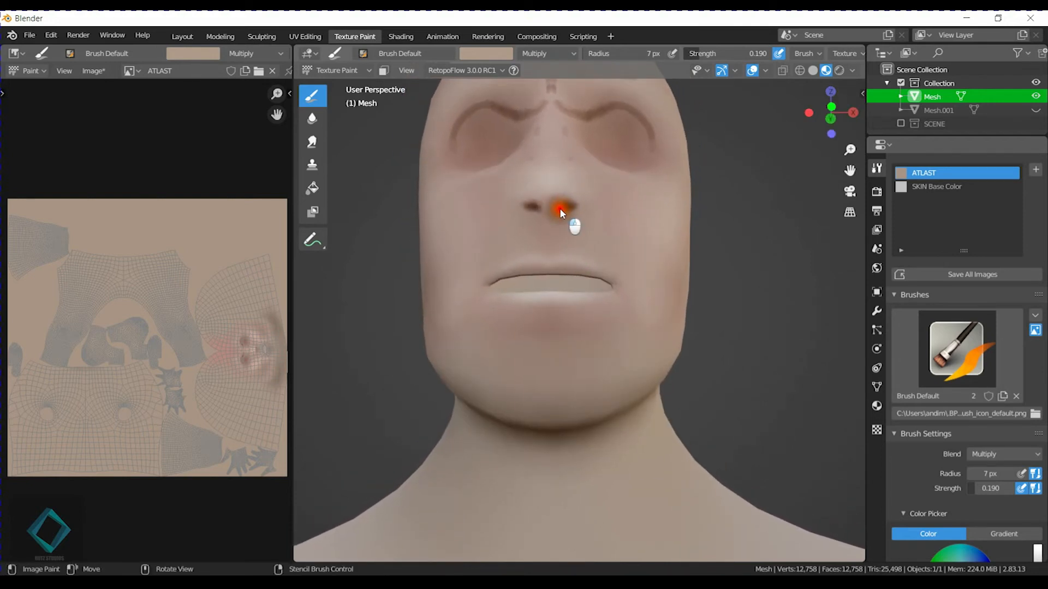
pyautogui.moveTo(592, 189); pyautogui.dragTo(598, 296, button='middle')
# Draw a dark contour line along the cheek hollow on the side of the face.
pyautogui.moveTo(632, 335); pyautogui.dragTo(571, 278, button='middle')
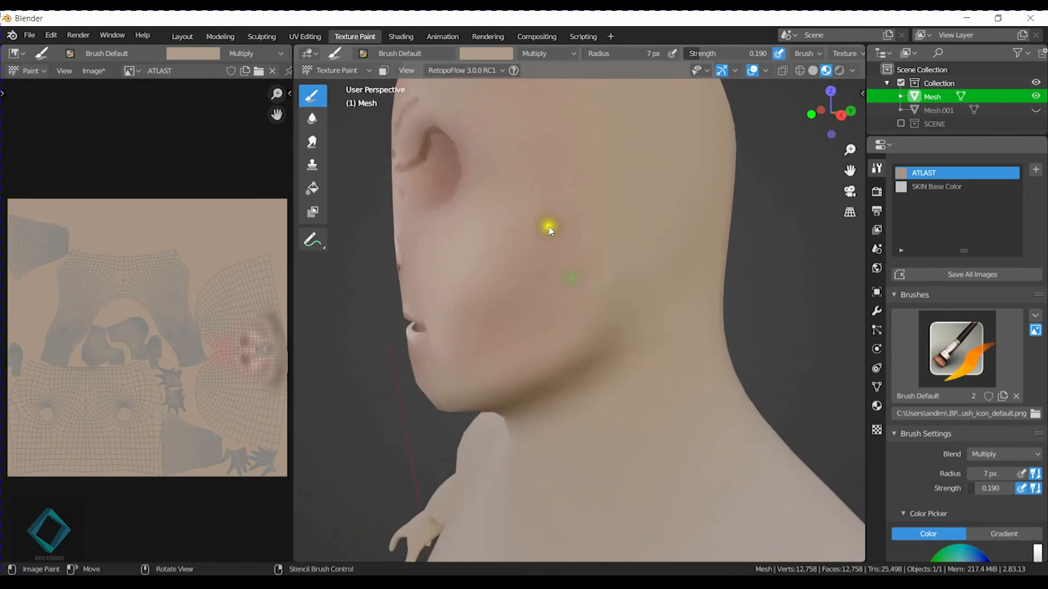
pyautogui.moveTo(560, 233); pyautogui.dragTo(500, 281)
pyautogui.moveTo(460, 301); pyautogui.dragTo(568, 295, button='middle')
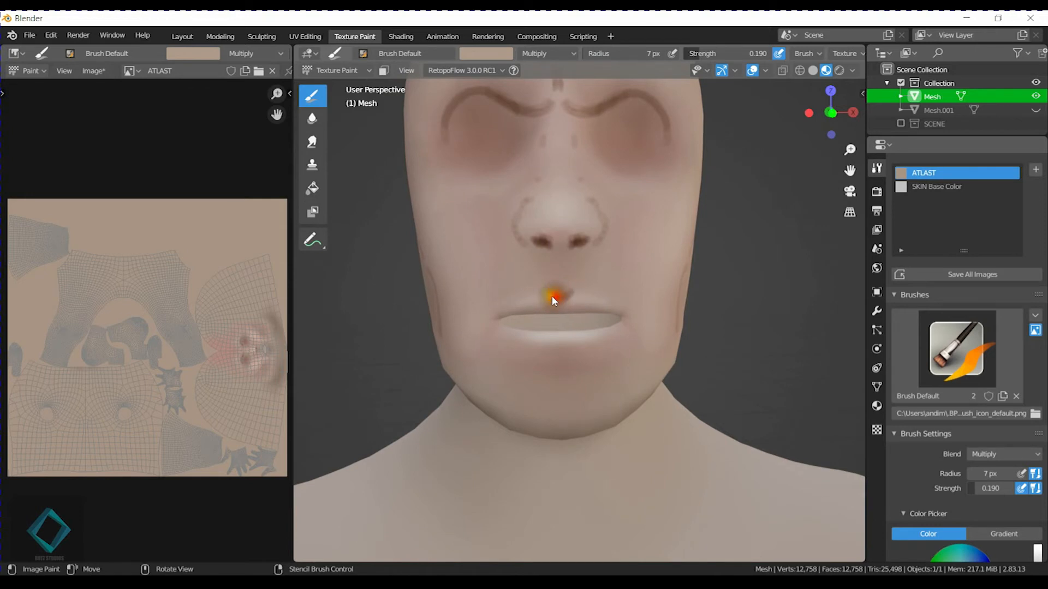
# Paint a dark cupid's-bow mark above the upper lip and a short shadow beneath the lower lip.
pyautogui.moveTo(552, 295); pyautogui.dragTo(560, 299)
pyautogui.moveTo(580, 356); pyautogui.dragTo(589, 259, button='middle')
pyautogui.scroll(1, 587, 260)
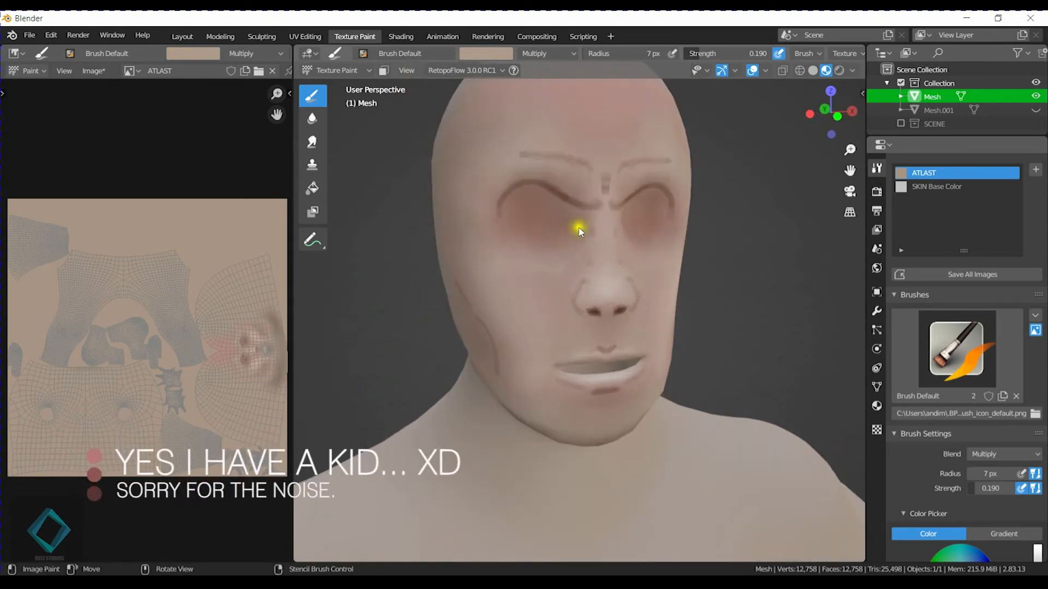
# Draw dark lower-eyelid curves along the bottom of the eye sockets.
pyautogui.click(501, 209)
pyautogui.moveTo(518, 237)
pyautogui.mouseDown()
pyautogui.moveTo(561, 234)
pyautogui.moveTo(554, 243)
pyautogui.moveTo(524, 240)
pyautogui.mouseUp()
pyautogui.moveTo(674, 244); pyautogui.dragTo(657, 240, button='middle')
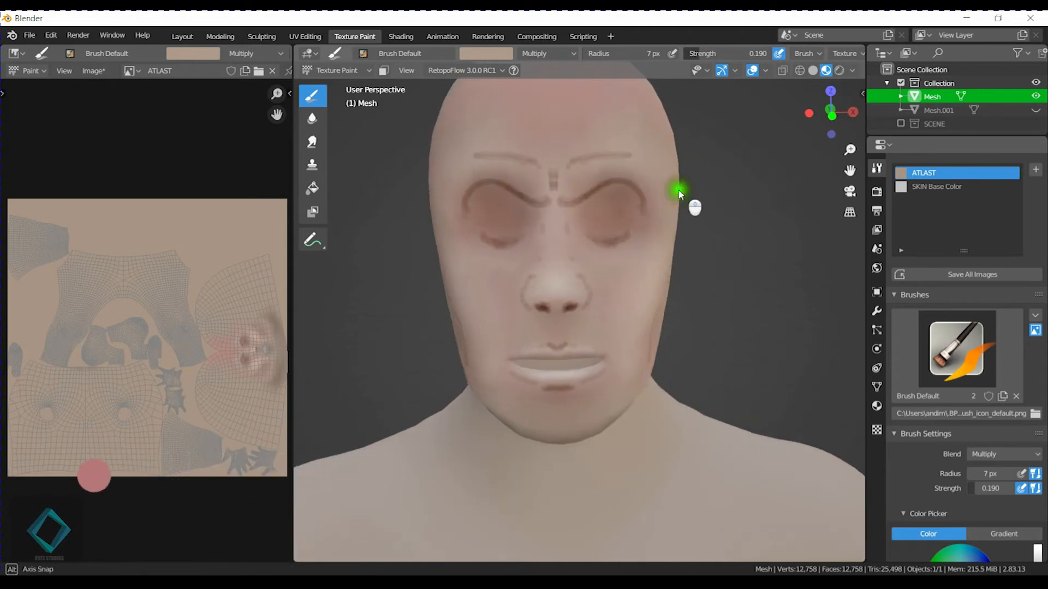
pyautogui.moveTo(681, 192); pyautogui.dragTo(667, 193, button='middle')
pyautogui.moveTo(634, 269); pyautogui.dragTo(644, 269, button='middle')
# Switch to the Smear tool, enlarge its brush to 69 px and blend the crease strokes around the nose wing.
pyautogui.click(317, 149)
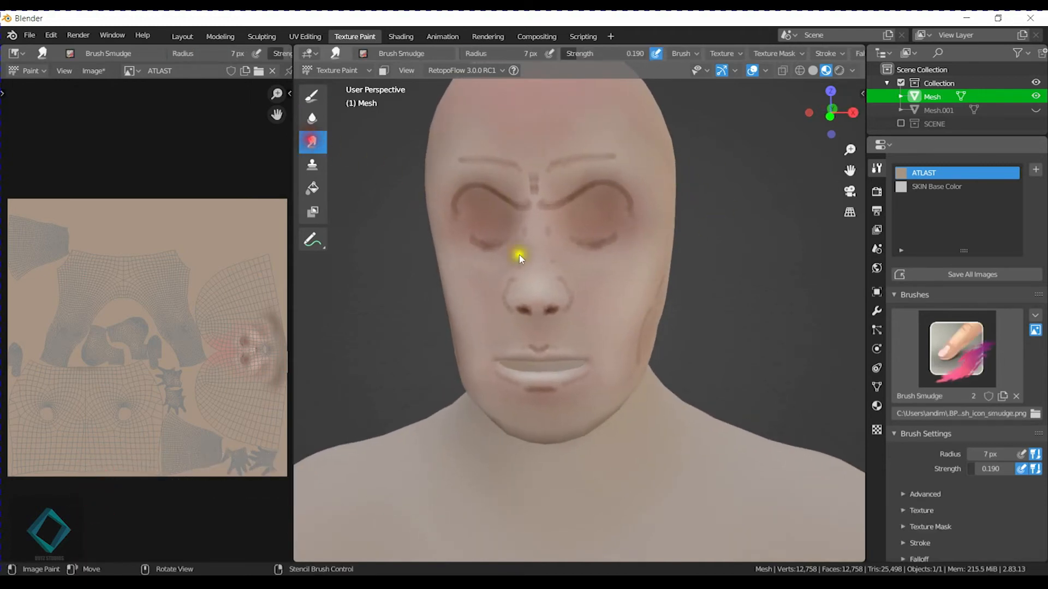
pyautogui.scroll(5, 592, 279)
pyautogui.scroll(3, 594, 280)
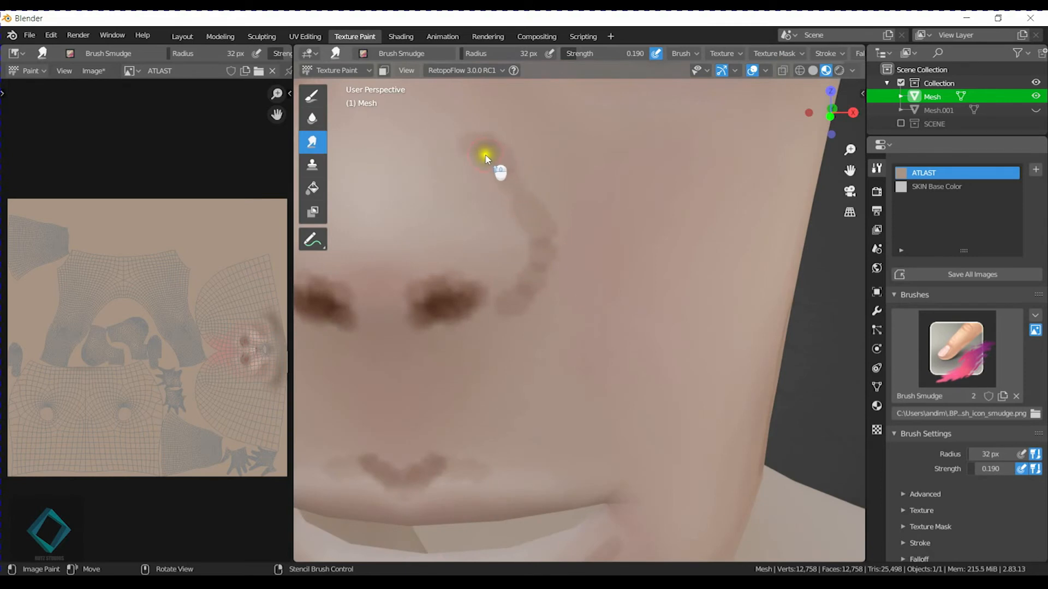
pyautogui.press('f')
pyautogui.moveTo(467, 163)
pyautogui.mouseDown()
pyautogui.moveTo(480, 175)
pyautogui.moveTo(513, 152)
pyautogui.moveTo(489, 145)
pyautogui.moveTo(534, 218)
pyautogui.moveTo(518, 205)
pyautogui.moveTo(520, 291)
pyautogui.moveTo(534, 288)
pyautogui.moveTo(525, 223)
pyautogui.mouseUp()
pyautogui.moveTo(512, 155); pyautogui.dragTo(552, 240)
pyautogui.moveTo(575, 290)
pyautogui.mouseDown()
pyautogui.moveTo(551, 240)
pyautogui.moveTo(518, 248)
pyautogui.mouseUp()
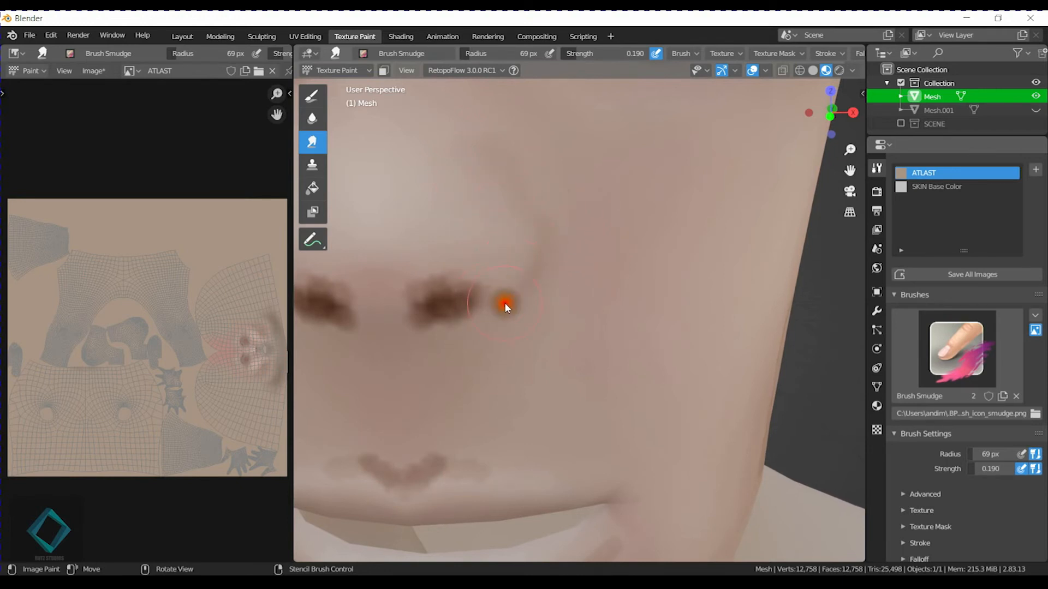
pyautogui.moveTo(483, 175)
pyautogui.mouseDown()
pyautogui.moveTo(496, 152)
pyautogui.moveTo(545, 230)
pyautogui.moveTo(503, 154)
pyautogui.mouseUp()
# Smear the nostril shading into slanted soft shapes and blend it under the nose tip.
pyautogui.scroll(-8, 596, 283)
pyautogui.moveTo(595, 283); pyautogui.dragTo(622, 306, button='middle')
pyautogui.scroll(8, 613, 300)
pyautogui.scroll(-4, 570, 231)
pyautogui.moveTo(587, 235)
pyautogui.mouseDown()
pyautogui.moveTo(549, 258)
pyautogui.moveTo(602, 248)
pyautogui.mouseUp()
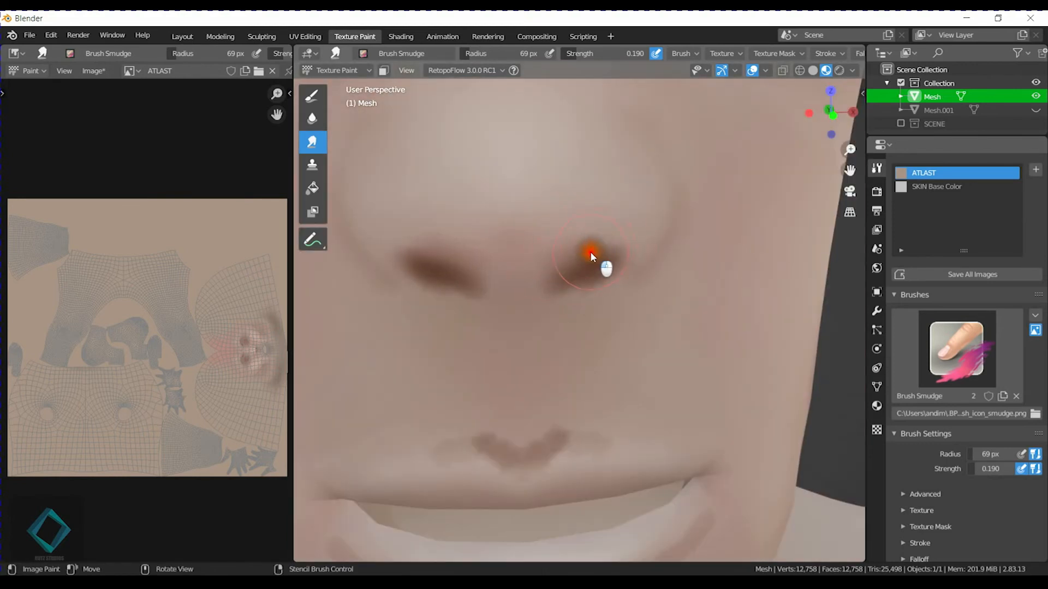
pyautogui.moveTo(583, 285)
pyautogui.mouseDown()
pyautogui.moveTo(552, 281)
pyautogui.moveTo(533, 314)
pyautogui.mouseUp()
pyautogui.moveTo(603, 265); pyautogui.dragTo(572, 261)
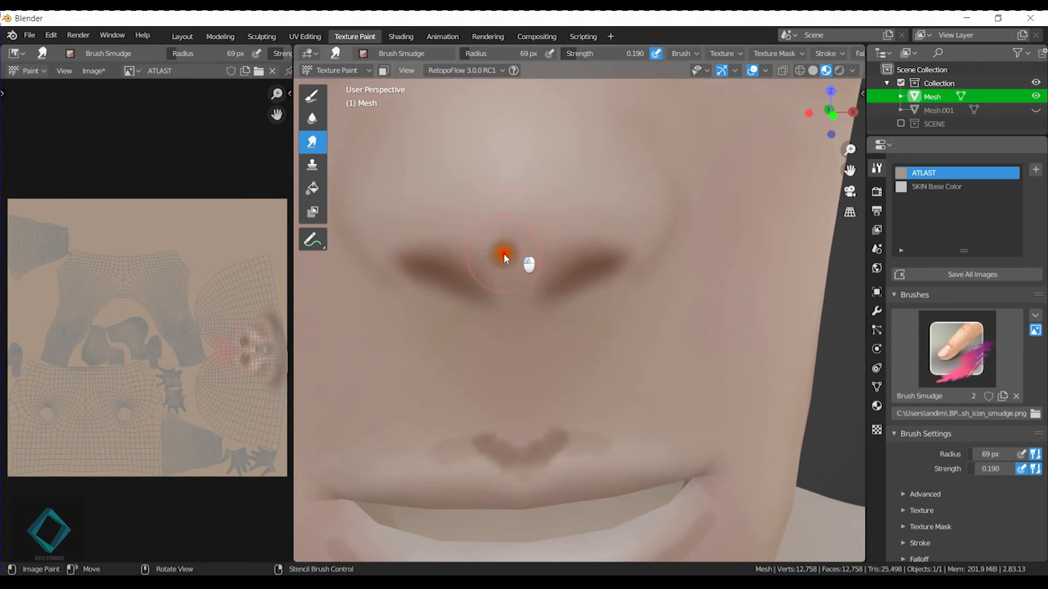
pyautogui.moveTo(432, 228); pyautogui.dragTo(613, 211)
# Reduce the Smear brush radius to 48 px and blend away the dark marks along the sides of the nose bridge.
pyautogui.scroll(-4, 612, 288)
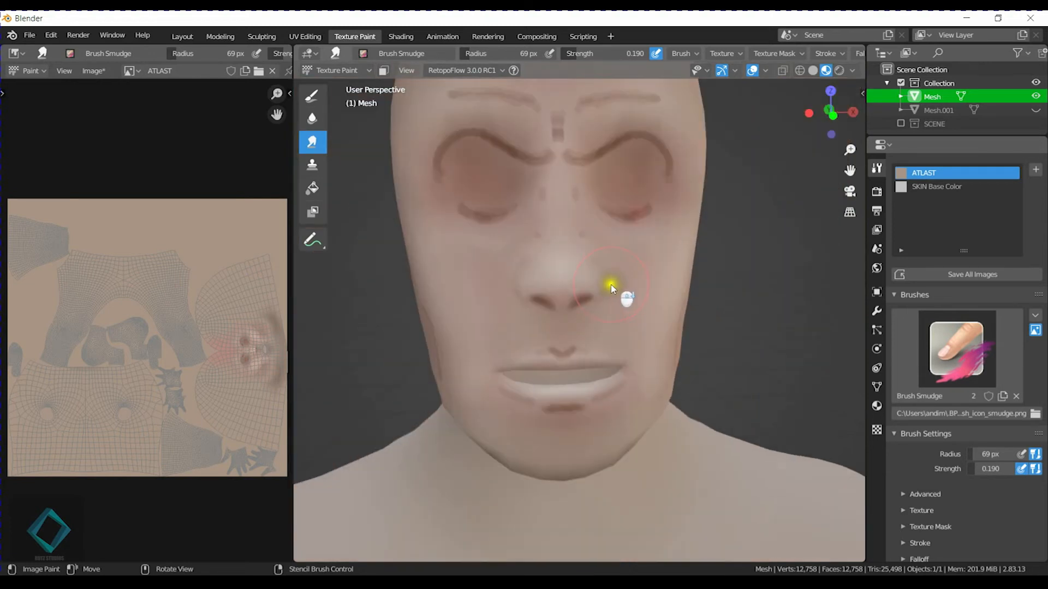
pyautogui.scroll(6, 613, 290)
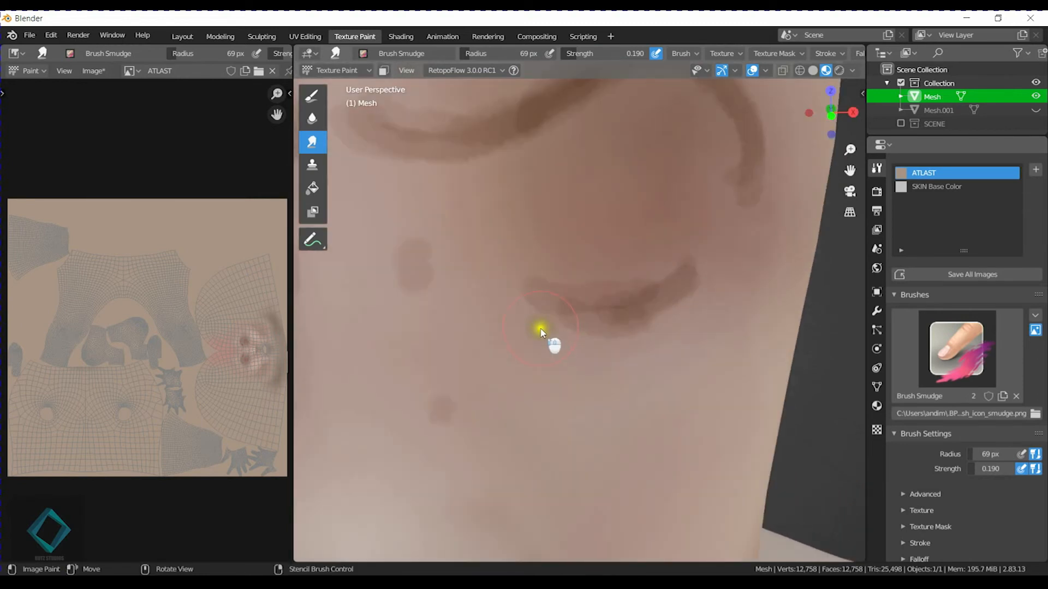
pyautogui.scroll(-4, 518, 296)
pyautogui.scroll(4, 535, 294)
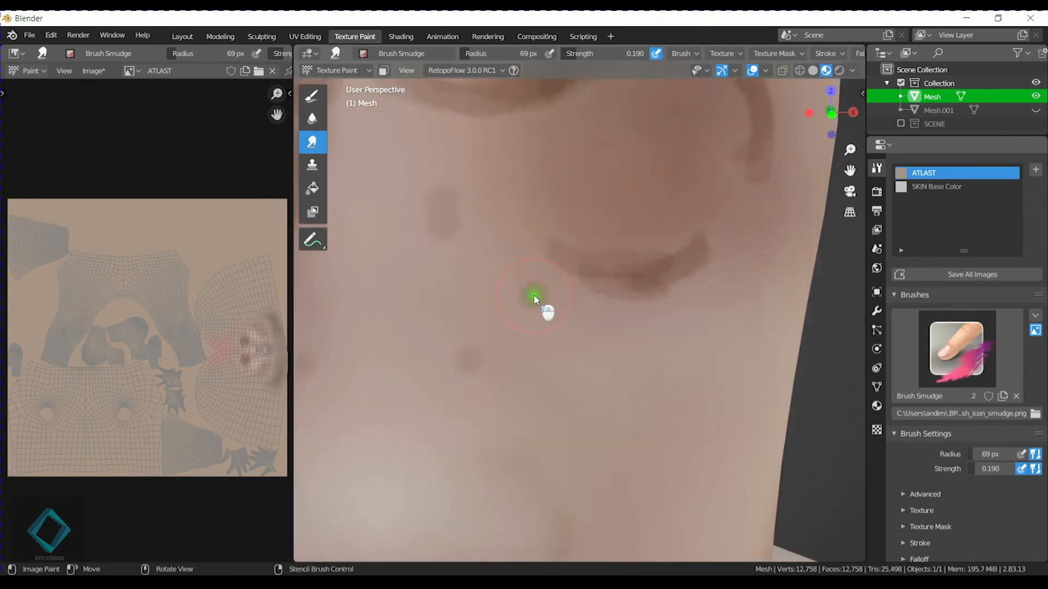
pyautogui.scroll(-2, 534, 295)
pyautogui.press('f')
pyautogui.click(516, 281)
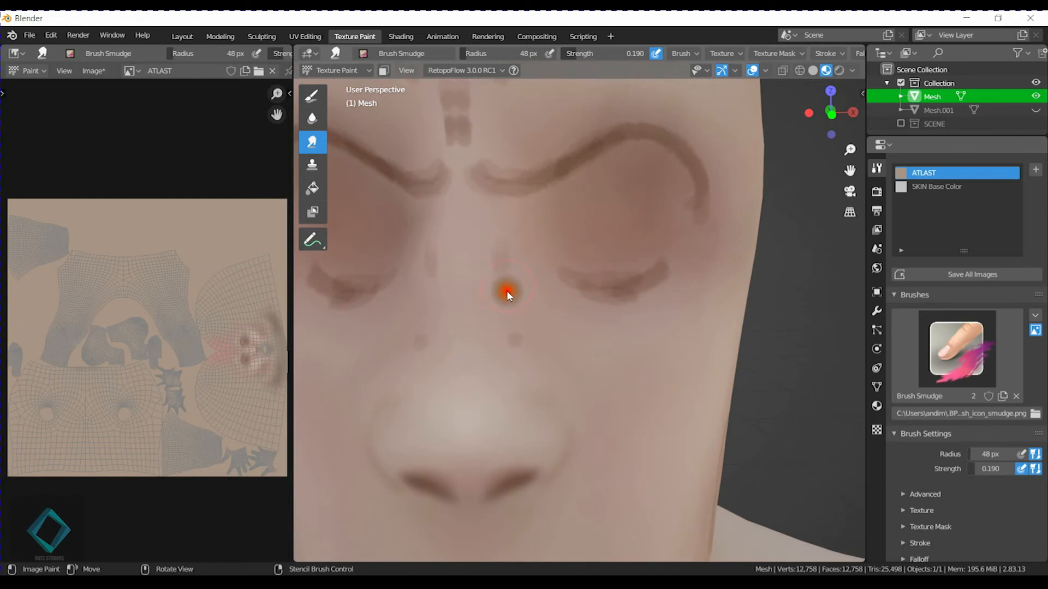
pyautogui.moveTo(495, 259); pyautogui.dragTo(493, 297)
pyautogui.moveTo(493, 248); pyautogui.dragTo(493, 297)
pyautogui.moveTo(509, 251); pyautogui.dragTo(506, 294)
pyautogui.moveTo(508, 226)
pyautogui.mouseDown()
pyautogui.moveTo(506, 326)
pyautogui.moveTo(528, 358)
pyautogui.moveTo(503, 256)
pyautogui.moveTo(533, 336)
pyautogui.moveTo(502, 296)
pyautogui.moveTo(503, 232)
pyautogui.mouseUp()
pyautogui.moveTo(504, 272)
pyautogui.mouseDown()
pyautogui.moveTo(510, 333)
pyautogui.moveTo(511, 213)
pyautogui.moveTo(516, 318)
pyautogui.mouseUp()
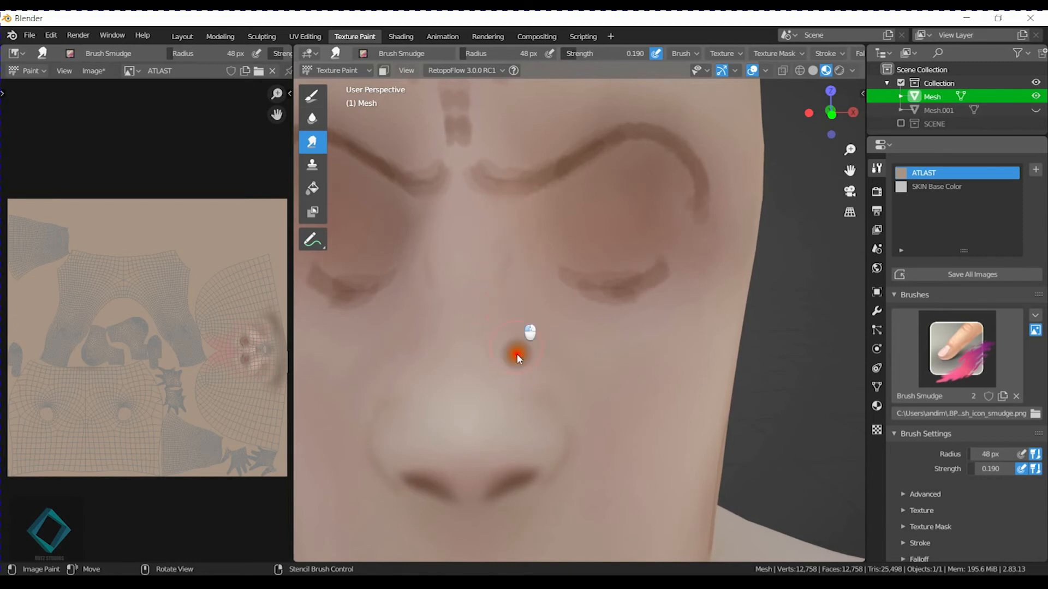
# Raise the Smear strength to 0.360 and soften the inner ends of the upper-eyelid creases beside the nose bridge.
pyautogui.hotkey('shift', 'f')
pyautogui.click(526, 274)
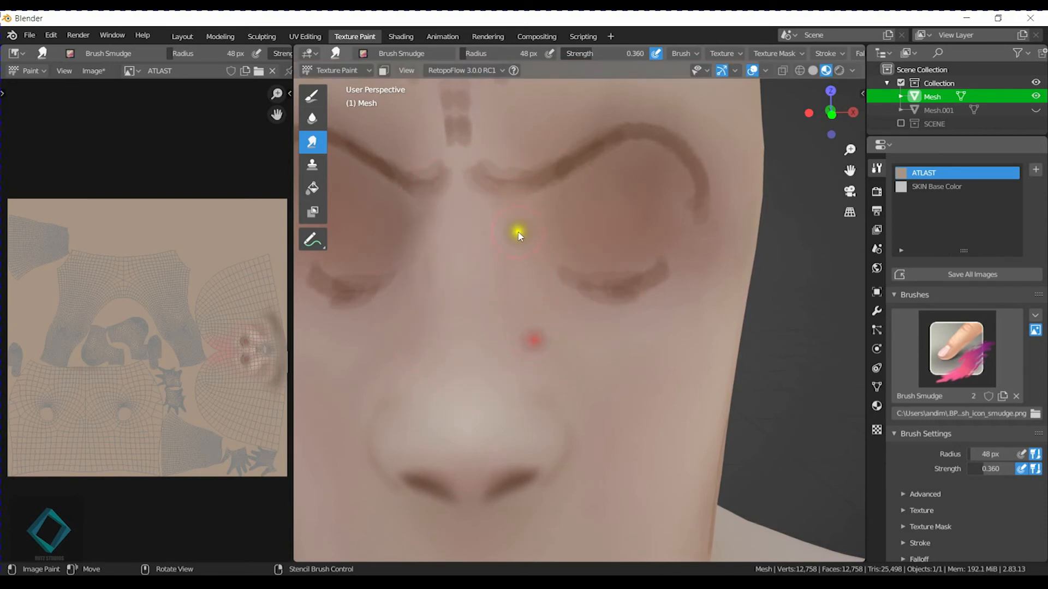
pyautogui.keyDown('shift'); pyautogui.moveTo(528, 155); pyautogui.dragTo(529, 273, button='middle'); pyautogui.keyUp('shift')
pyautogui.moveTo(505, 316)
pyautogui.mouseDown()
pyautogui.moveTo(489, 321)
pyautogui.moveTo(485, 295)
pyautogui.moveTo(514, 300)
pyautogui.mouseUp()
# Set the Smear strength to 0.219 and smudge the inner stretch of the upper-eyelid crease.
pyautogui.hotkey('shift', 'f')
pyautogui.click(497, 295)
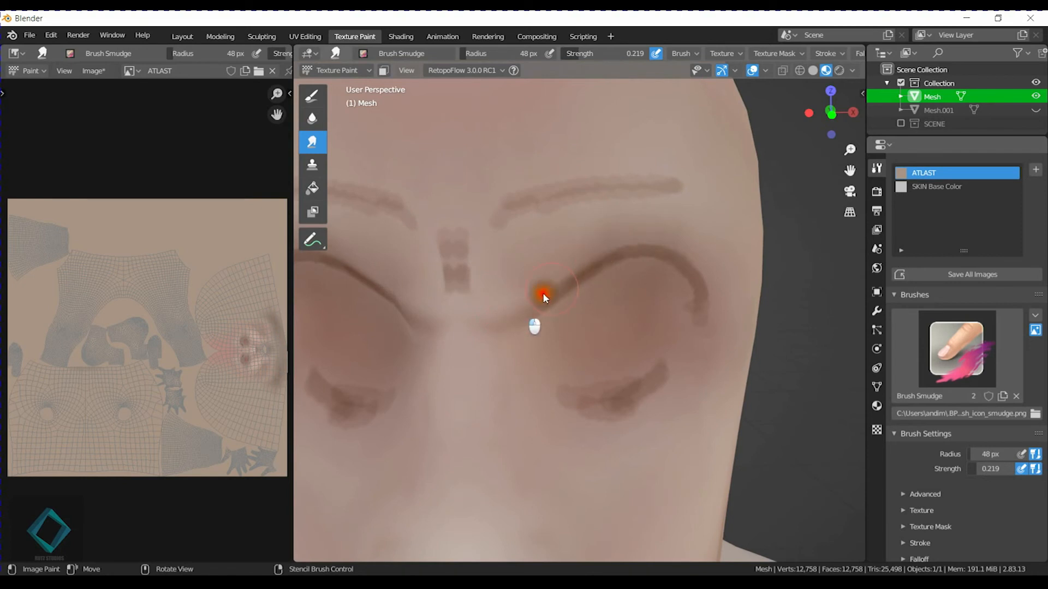
pyautogui.moveTo(575, 262); pyautogui.dragTo(612, 235)
# Smear the frown marks between the brows upward into one soft vertical shadow.
pyautogui.moveTo(468, 302); pyautogui.dragTo(460, 290)
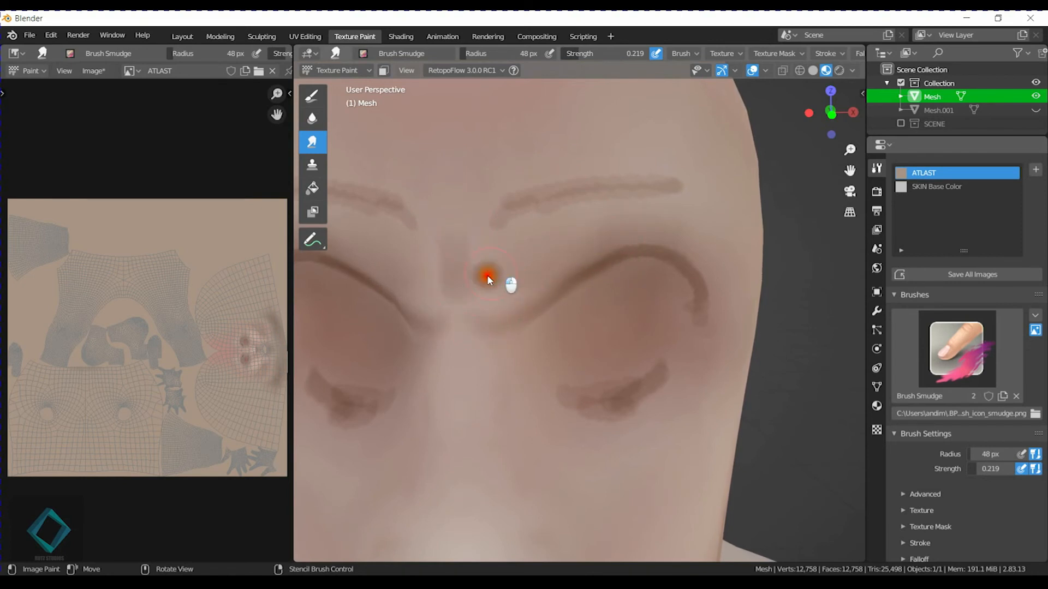
pyautogui.moveTo(478, 250)
pyautogui.mouseDown()
pyautogui.moveTo(466, 235)
pyautogui.moveTo(452, 242)
pyautogui.mouseUp()
pyautogui.moveTo(470, 302); pyautogui.dragTo(470, 246)
pyautogui.moveTo(461, 296); pyautogui.dragTo(468, 207)
pyautogui.moveTo(460, 232); pyautogui.dragTo(468, 187)
pyautogui.moveTo(463, 254); pyautogui.dragTo(464, 249)
# Smudge the upper-eyelid crease from the inner corner up to its arch so its hard edge fades.
pyautogui.moveTo(502, 283); pyautogui.dragTo(498, 260)
pyautogui.moveTo(536, 253); pyautogui.dragTo(526, 258, button='middle')
pyautogui.moveTo(375, 306); pyautogui.dragTo(444, 277)
pyautogui.moveTo(414, 311); pyautogui.dragTo(465, 264)
pyautogui.moveTo(442, 301); pyautogui.dragTo(484, 268)
pyautogui.moveTo(456, 286)
pyautogui.mouseDown()
pyautogui.moveTo(489, 247)
pyautogui.moveTo(511, 243)
pyautogui.moveTo(504, 231)
pyautogui.mouseUp()
pyautogui.moveTo(366, 303)
pyautogui.mouseDown()
pyautogui.moveTo(465, 226)
pyautogui.moveTo(544, 221)
pyautogui.mouseUp()
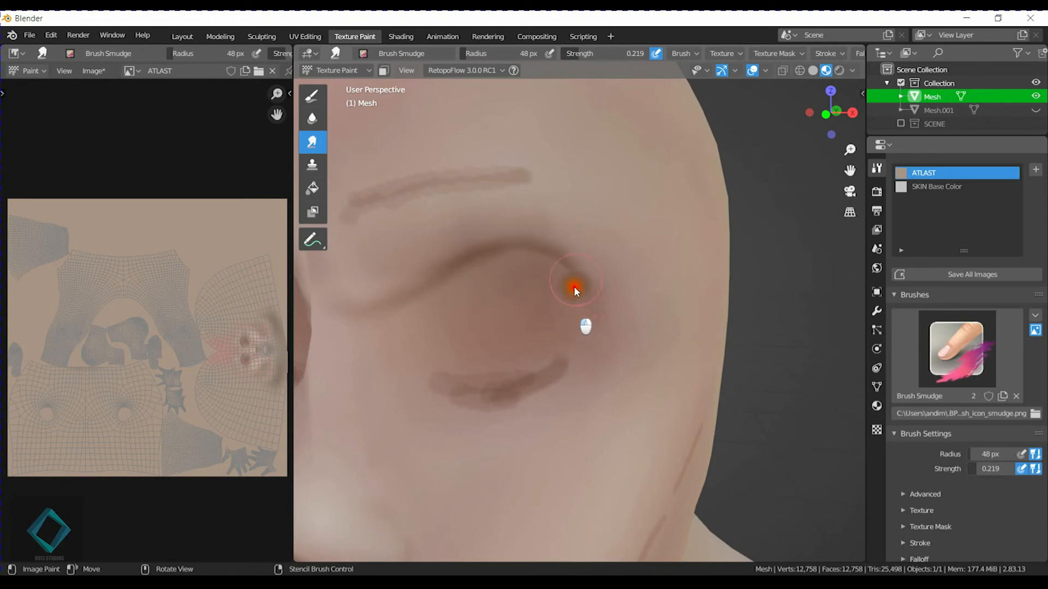
# Blend the outer end and top edge of the upper-eyelid crease into the surrounding skin.
pyautogui.moveTo(551, 255); pyautogui.dragTo(569, 265)
pyautogui.moveTo(525, 250)
pyautogui.mouseDown()
pyautogui.moveTo(544, 256)
pyautogui.moveTo(452, 271)
pyautogui.mouseUp()
pyautogui.moveTo(425, 276)
pyautogui.mouseDown()
pyautogui.moveTo(487, 262)
pyautogui.moveTo(454, 295)
pyautogui.moveTo(391, 269)
pyautogui.mouseUp()
pyautogui.moveTo(460, 250); pyautogui.dragTo(424, 273)
pyautogui.moveTo(506, 215); pyautogui.dragTo(448, 242)
pyautogui.moveTo(541, 217)
pyautogui.mouseDown()
pyautogui.moveTo(468, 225)
pyautogui.moveTo(504, 226)
pyautogui.mouseUp()
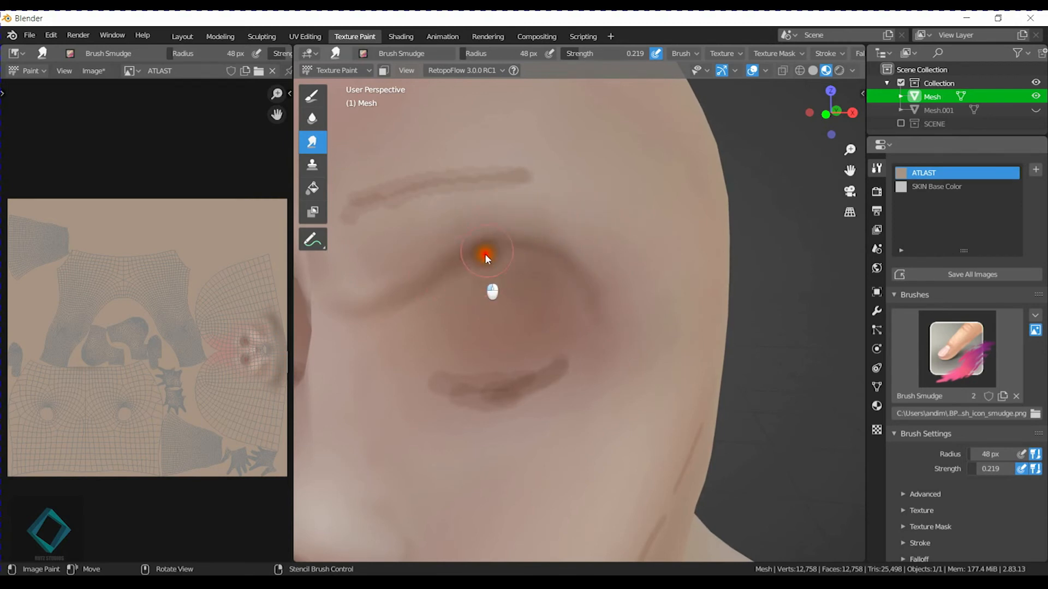
# Smear the lower-eyelid curve into the eye socket, enlarging the brush to 102 px to soften the socket's rim.
pyautogui.moveTo(429, 384)
pyautogui.mouseDown()
pyautogui.moveTo(534, 376)
pyautogui.moveTo(480, 367)
pyautogui.moveTo(545, 377)
pyautogui.moveTo(534, 375)
pyautogui.mouseUp()
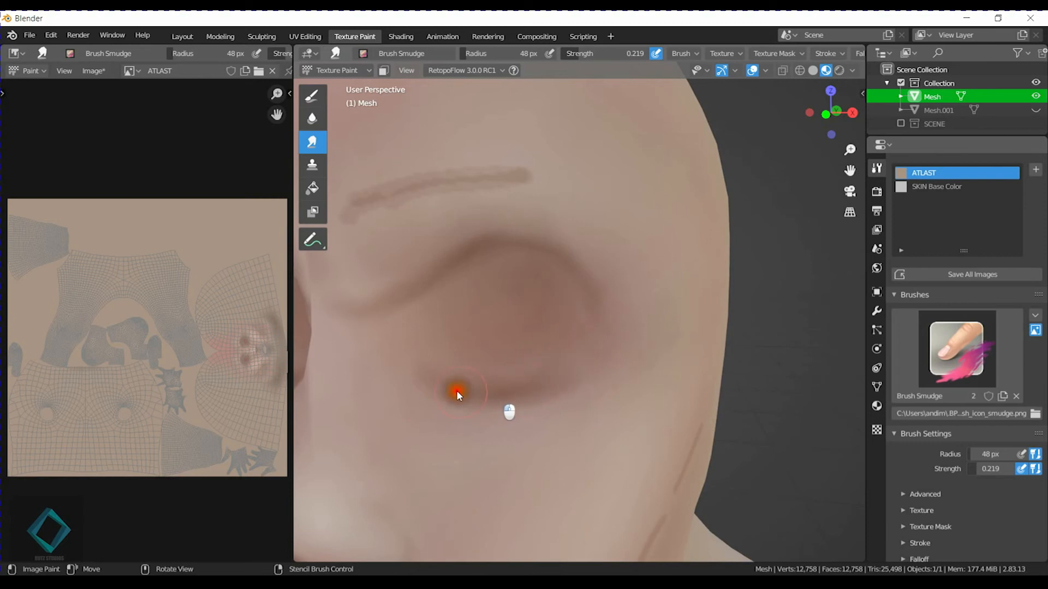
pyautogui.moveTo(450, 393)
pyautogui.mouseDown()
pyautogui.moveTo(415, 336)
pyautogui.moveTo(481, 404)
pyautogui.moveTo(468, 451)
pyautogui.moveTo(565, 422)
pyautogui.mouseUp()
pyautogui.press('f')
pyautogui.click(529, 434)
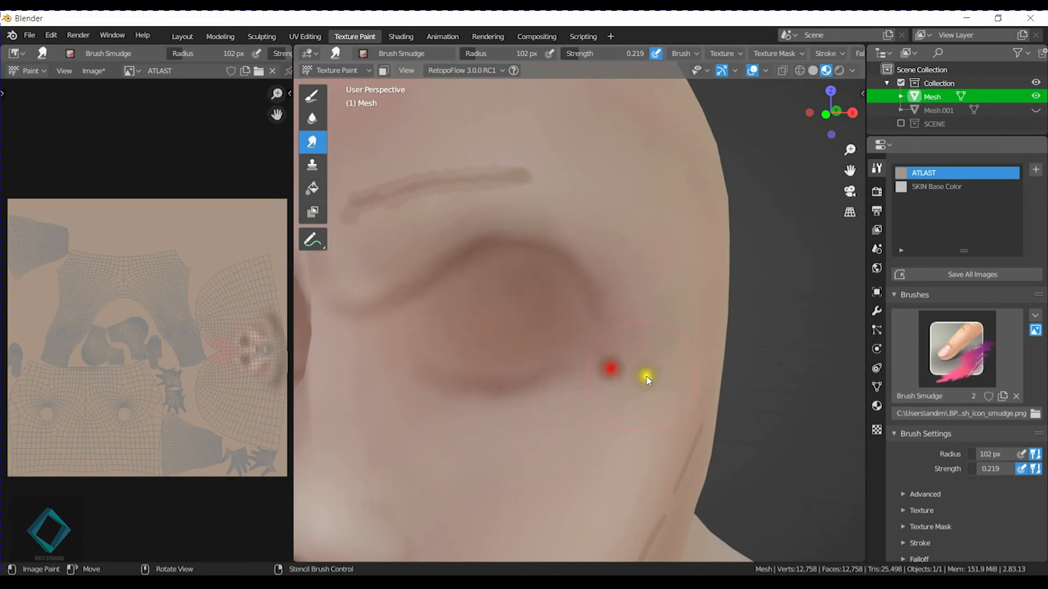
pyautogui.scroll(-4, 649, 371)
pyautogui.moveTo(655, 355); pyautogui.dragTo(601, 339, button='middle')
pyautogui.scroll(4, 598, 346)
pyautogui.moveTo(638, 372); pyautogui.dragTo(640, 375)
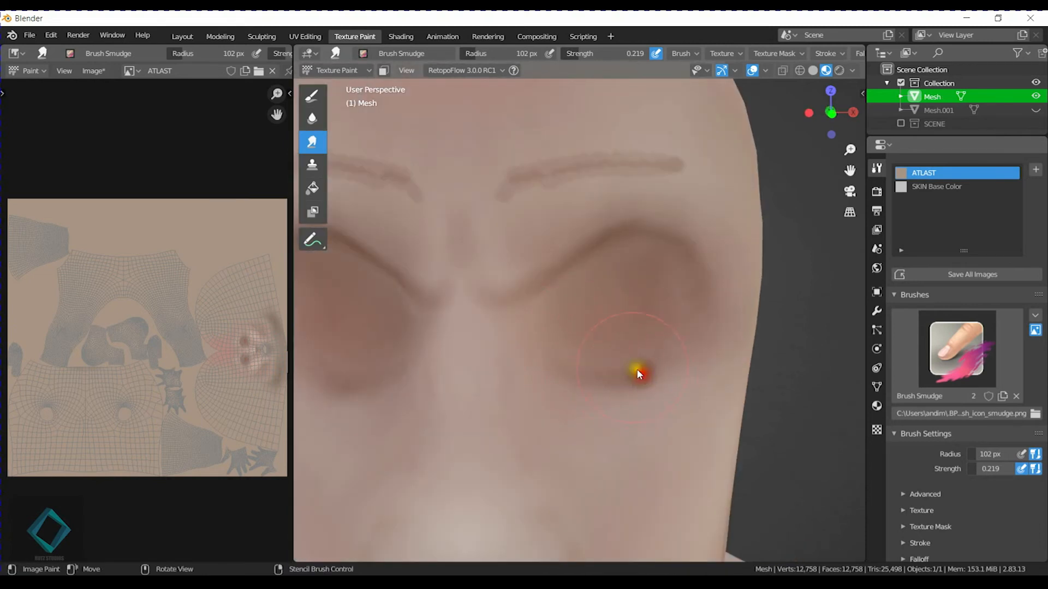
pyautogui.moveTo(683, 320)
pyautogui.mouseDown()
pyautogui.moveTo(654, 324)
pyautogui.moveTo(609, 293)
pyautogui.moveTo(621, 307)
pyautogui.mouseUp()
pyautogui.moveTo(644, 266)
pyautogui.keyDown('shift'); pyautogui.mouseDown(button='middle')
pyautogui.moveTo(562, 279)
pyautogui.moveTo(480, 360)
pyautogui.moveTo(496, 335)
pyautogui.mouseUp(button='middle'); pyautogui.keyUp('shift')
# Set the Smear radius to 76 px and blend the brow stroke above the eye socket into soft shading.
pyautogui.press('f')
pyautogui.click(513, 324)
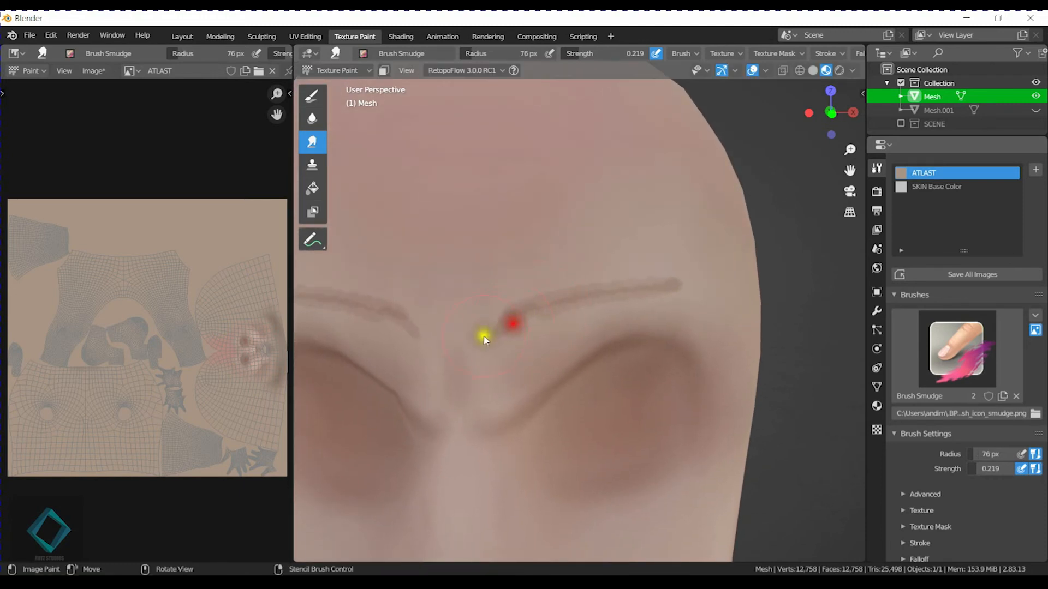
pyautogui.moveTo(501, 328)
pyautogui.mouseDown()
pyautogui.moveTo(619, 277)
pyautogui.moveTo(678, 283)
pyautogui.moveTo(526, 300)
pyautogui.moveTo(660, 303)
pyautogui.moveTo(673, 283)
pyautogui.moveTo(643, 283)
pyautogui.mouseUp()
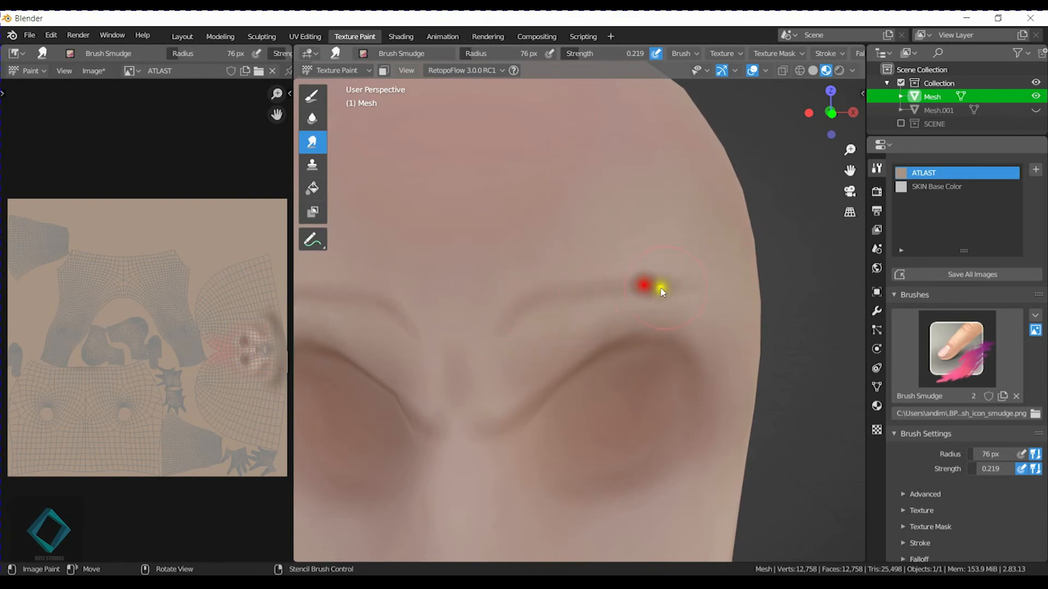
pyautogui.moveTo(644, 238)
pyautogui.mouseDown()
pyautogui.moveTo(524, 266)
pyautogui.moveTo(507, 288)
pyautogui.moveTo(613, 286)
pyautogui.mouseUp()
pyautogui.moveTo(722, 277)
pyautogui.mouseDown()
pyautogui.moveTo(558, 280)
pyautogui.moveTo(540, 257)
pyautogui.mouseUp()
# Blend the outer brow end into the temple and side of the forehead.
pyautogui.scroll(-5, 557, 272)
pyautogui.moveTo(578, 352)
pyautogui.keyDown('shift'); pyautogui.mouseDown(button='middle')
pyautogui.moveTo(556, 273)
pyautogui.moveTo(553, 352)
pyautogui.mouseUp(button='middle'); pyautogui.keyUp('shift')
pyautogui.scroll(1, 552, 353)
pyautogui.scroll(4, 543, 330)
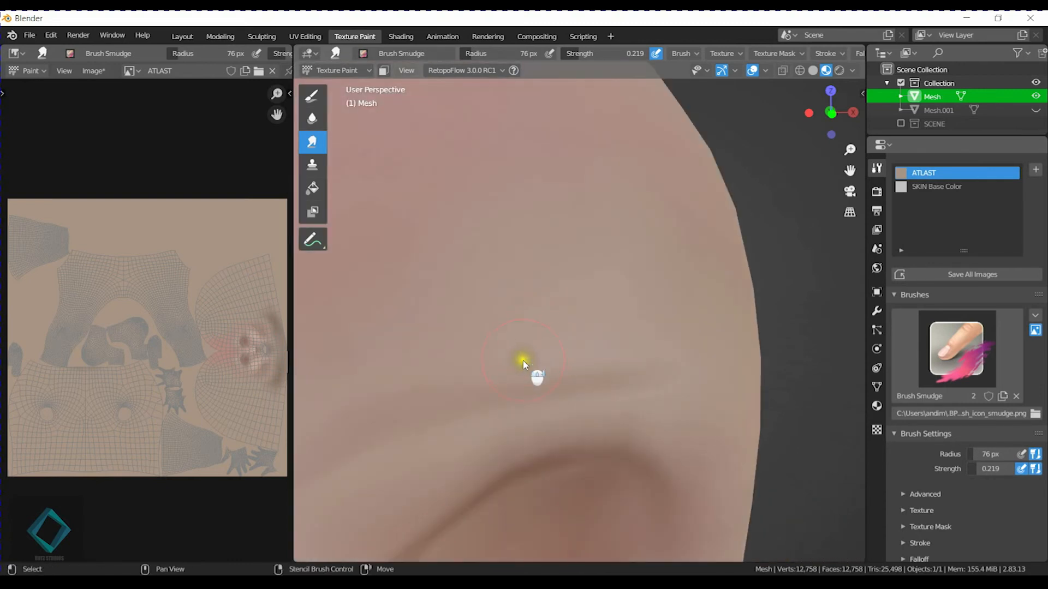
pyautogui.scroll(-3, 565, 339)
pyautogui.moveTo(662, 295); pyautogui.dragTo(691, 288)
pyautogui.moveTo(690, 287); pyautogui.dragTo(650, 282, button='middle')
pyautogui.moveTo(445, 275); pyautogui.dragTo(440, 275)
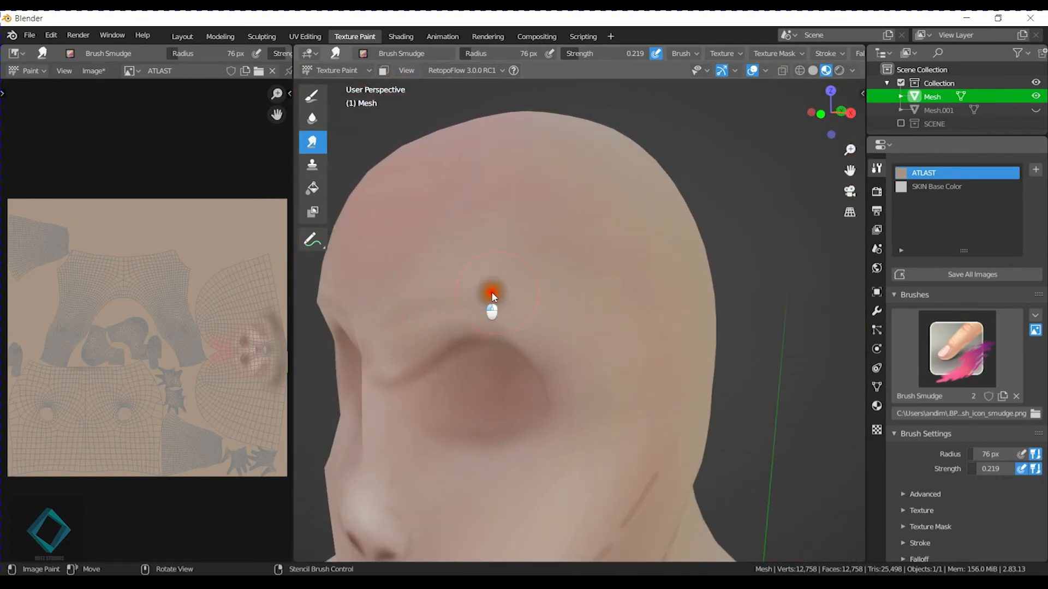
pyautogui.moveTo(493, 278)
pyautogui.mouseDown()
pyautogui.moveTo(454, 269)
pyautogui.moveTo(424, 310)
pyautogui.moveTo(421, 293)
pyautogui.moveTo(566, 313)
pyautogui.mouseUp()
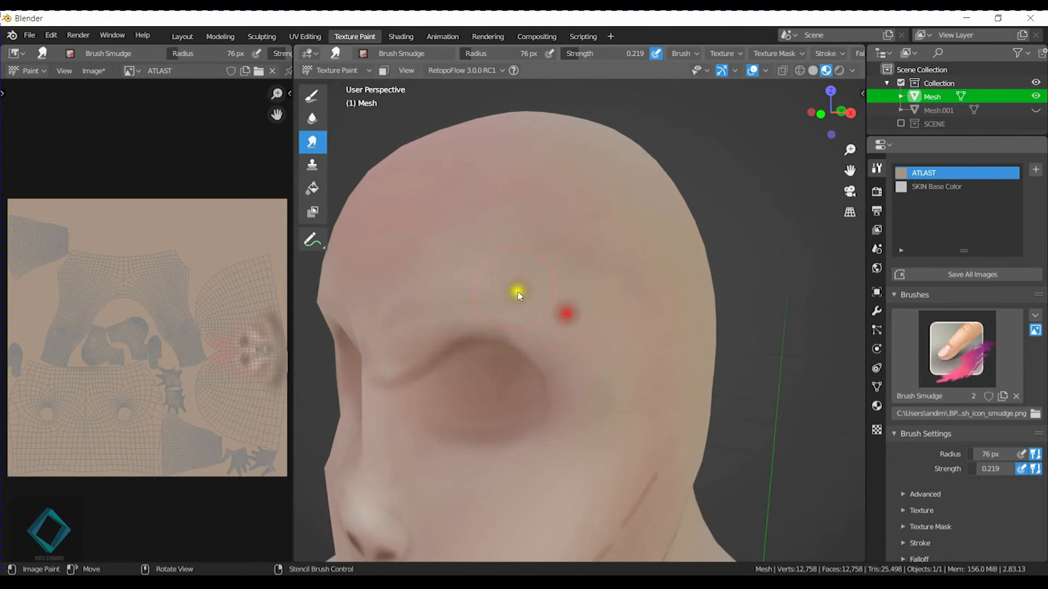
pyautogui.moveTo(517, 293); pyautogui.dragTo(552, 288, button='middle')
pyautogui.moveTo(653, 281); pyautogui.dragTo(611, 308)
pyautogui.moveTo(633, 298)
pyautogui.mouseDown()
pyautogui.moveTo(592, 304)
pyautogui.moveTo(622, 293)
pyautogui.mouseUp()
# Smooth the forehead and the inner brow area above the eye sockets from the front.
pyautogui.scroll(-1, 584, 307)
pyautogui.scroll(-3, 586, 320)
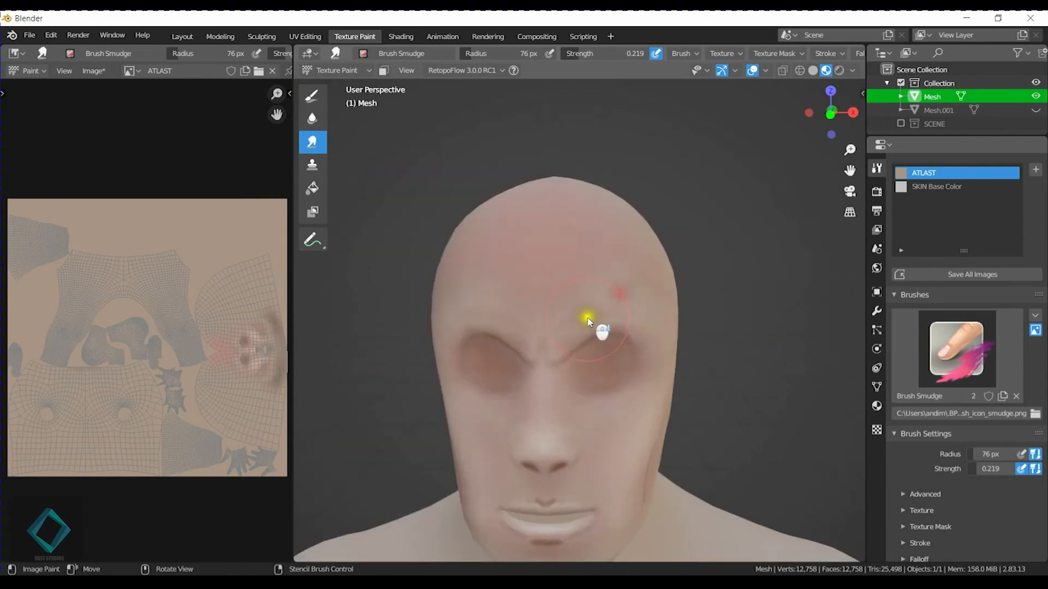
pyautogui.keyDown('shift'); pyautogui.moveTo(568, 402); pyautogui.dragTo(552, 326, button='middle'); pyautogui.keyUp('shift')
pyautogui.scroll(4, 553, 320)
pyautogui.moveTo(552, 169)
pyautogui.mouseDown()
pyautogui.moveTo(528, 183)
pyautogui.moveTo(540, 206)
pyautogui.mouseUp()
pyautogui.scroll(-2, 582, 226)
pyautogui.moveTo(519, 266)
pyautogui.mouseDown(button='middle')
pyautogui.moveTo(546, 271)
pyautogui.moveTo(554, 251)
pyautogui.moveTo(553, 299)
pyautogui.mouseUp(button='middle')
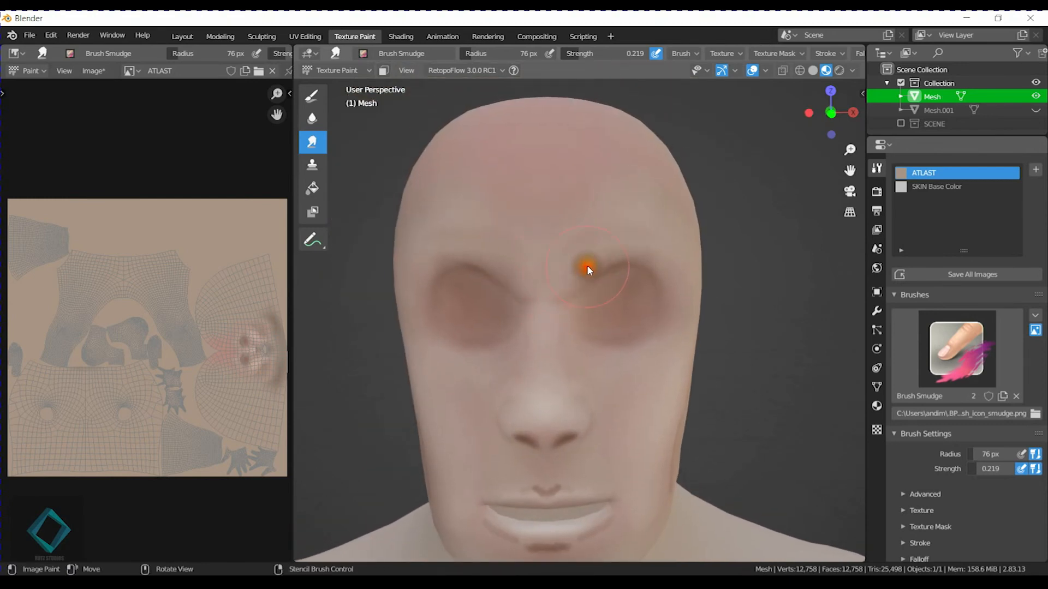
pyautogui.moveTo(633, 259); pyautogui.dragTo(610, 361)
pyautogui.moveTo(579, 320); pyautogui.dragTo(566, 311)
# Smear the cupid's-bow mark into soft shading above the upper lip.
pyautogui.scroll(-1, 575, 378)
pyautogui.keyDown('shift'); pyautogui.moveTo(562, 401); pyautogui.dragTo(557, 311, button='middle'); pyautogui.keyUp('shift')
pyautogui.scroll(5, 552, 371)
pyautogui.keyDown('shift'); pyautogui.moveTo(545, 385); pyautogui.dragTo(572, 337, button='middle'); pyautogui.keyUp('shift')
pyautogui.moveTo(559, 337)
pyautogui.mouseDown()
pyautogui.moveTo(576, 347)
pyautogui.moveTo(594, 330)
pyautogui.mouseUp()
pyautogui.moveTo(684, 343); pyautogui.dragTo(636, 341)
pyautogui.moveTo(729, 349); pyautogui.dragTo(662, 344)
pyautogui.moveTo(575, 299); pyautogui.dragTo(565, 340)
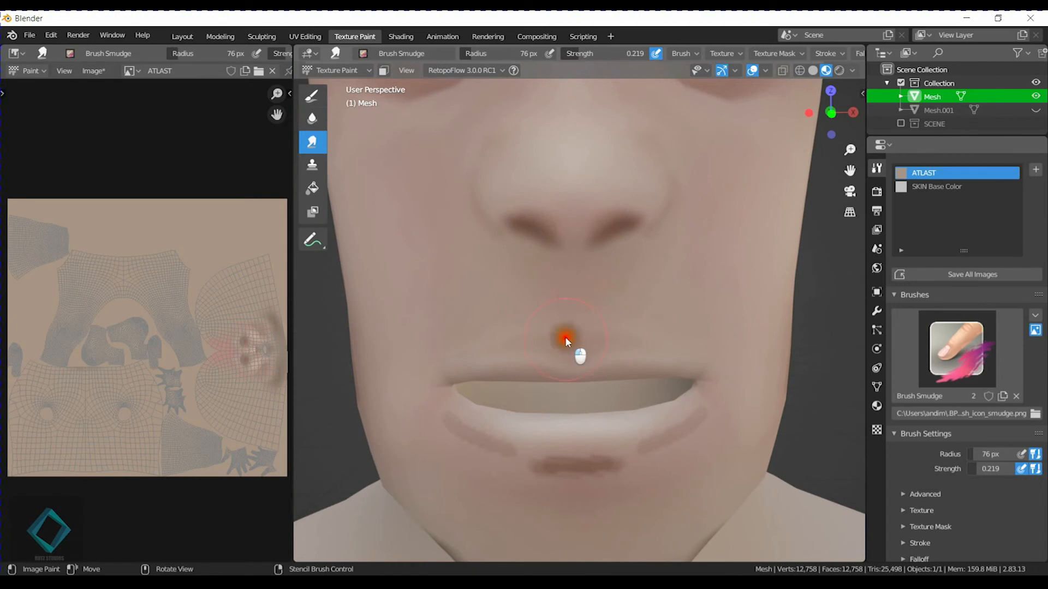
# Blend the curved shadow strokes beneath the lower lip and soften the mouth corners.
pyautogui.keyDown('shift'); pyautogui.moveTo(688, 374); pyautogui.dragTo(709, 285, button='middle'); pyautogui.keyUp('shift')
pyautogui.moveTo(678, 275); pyautogui.dragTo(585, 295)
pyautogui.moveTo(451, 262)
pyautogui.mouseDown()
pyautogui.moveTo(602, 307)
pyautogui.moveTo(526, 330)
pyautogui.mouseUp()
pyautogui.moveTo(688, 284); pyautogui.dragTo(696, 254)
pyautogui.moveTo(734, 296); pyautogui.dragTo(717, 306, button='middle')
pyautogui.keyDown('shift'); pyautogui.moveTo(717, 306); pyautogui.dragTo(650, 364, button='middle'); pyautogui.keyUp('shift')
pyautogui.scroll(2, 650, 365)
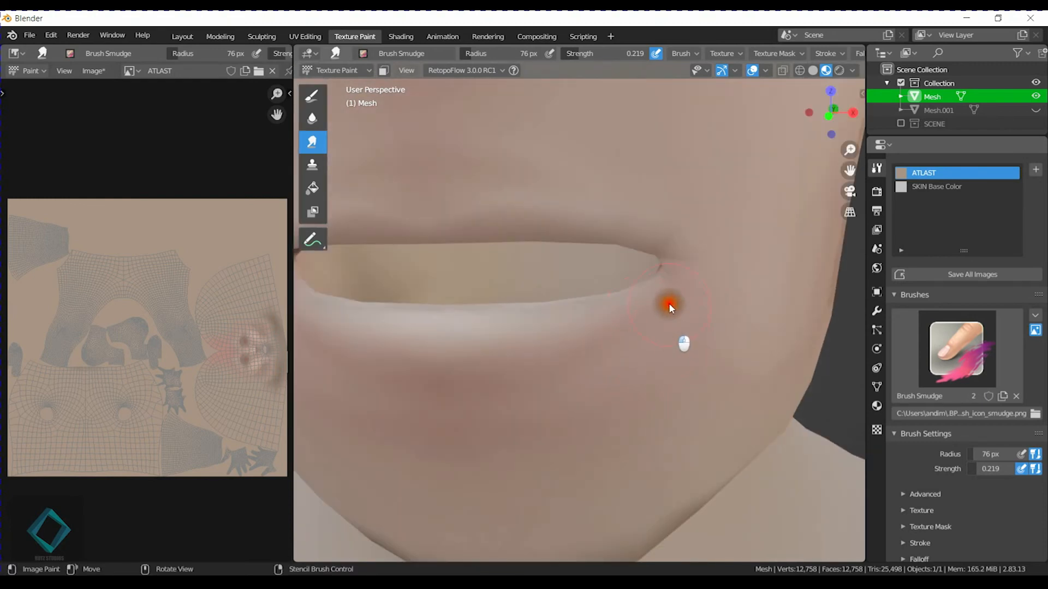
# Smear the curved crease stroke on the side of the cheek into the jaw shading.
pyautogui.scroll(-5, 668, 326)
pyautogui.moveTo(734, 351); pyautogui.dragTo(674, 363, button='middle')
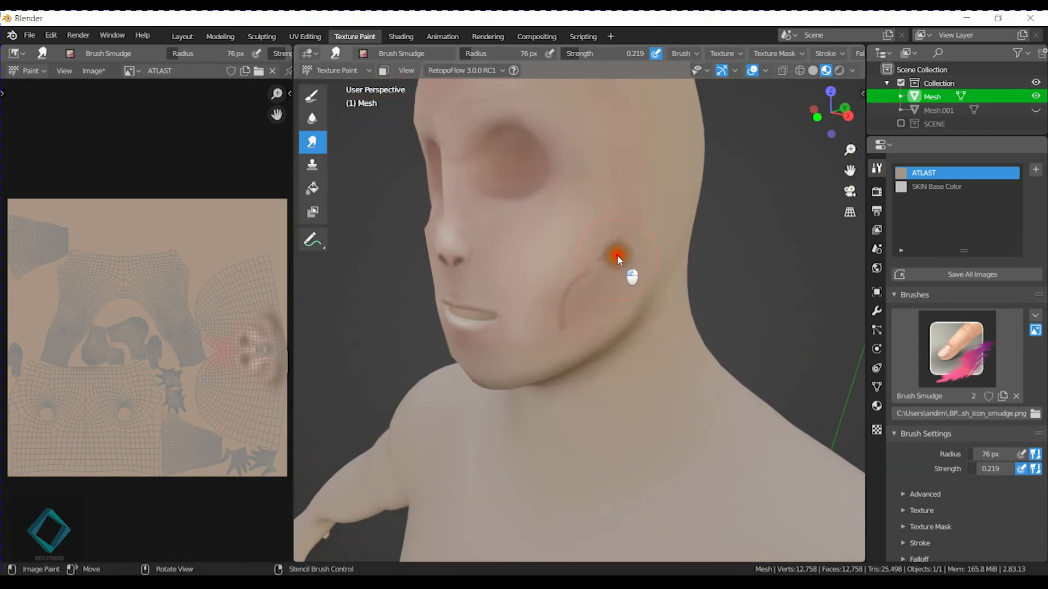
pyautogui.moveTo(620, 251)
pyautogui.mouseDown()
pyautogui.moveTo(597, 300)
pyautogui.moveTo(578, 299)
pyautogui.moveTo(625, 248)
pyautogui.moveTo(582, 277)
pyautogui.mouseUp()
pyautogui.moveTo(633, 235)
pyautogui.mouseDown(button='middle')
pyautogui.moveTo(457, 292)
pyautogui.moveTo(706, 295)
pyautogui.moveTo(539, 275)
pyautogui.moveTo(627, 292)
pyautogui.moveTo(599, 304)
pyautogui.moveTo(521, 269)
pyautogui.moveTo(629, 296)
pyautogui.moveTo(568, 302)
pyautogui.moveTo(580, 296)
pyautogui.mouseUp(button='middle')
# Switch to the Draw tool with Screen blending and reduce its radius to 24 px over the nose.
pyautogui.click(312, 96)
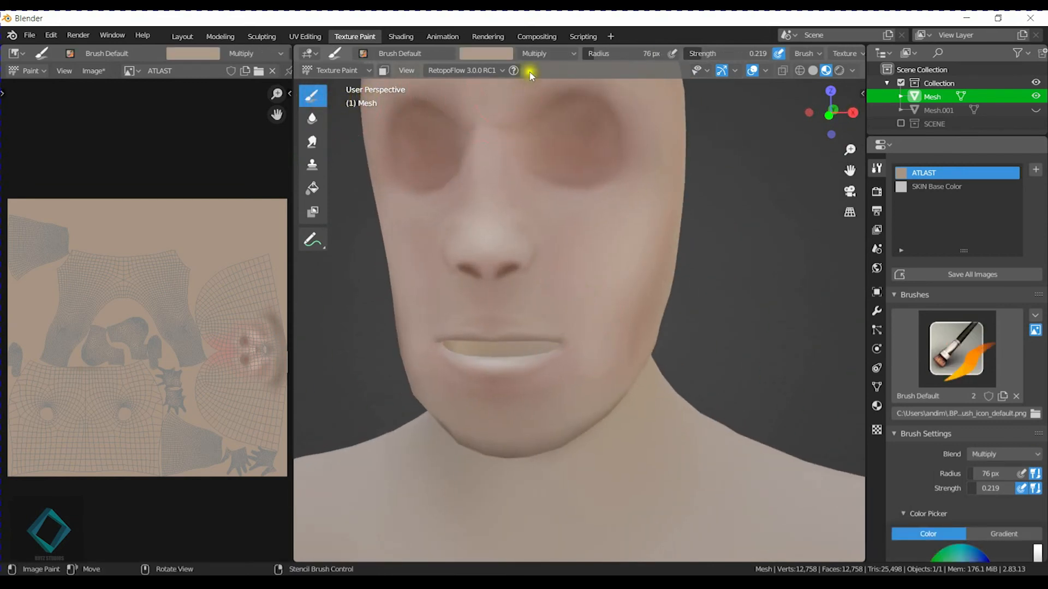
pyautogui.click(535, 54)
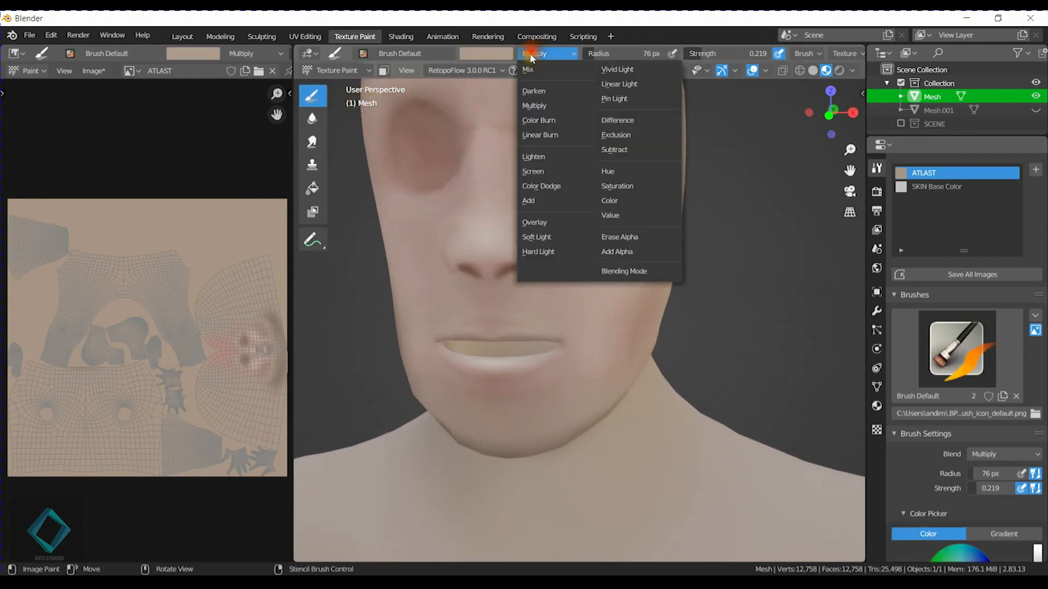
pyautogui.click(536, 179)
pyautogui.moveTo(512, 253); pyautogui.dragTo(542, 296, button='middle')
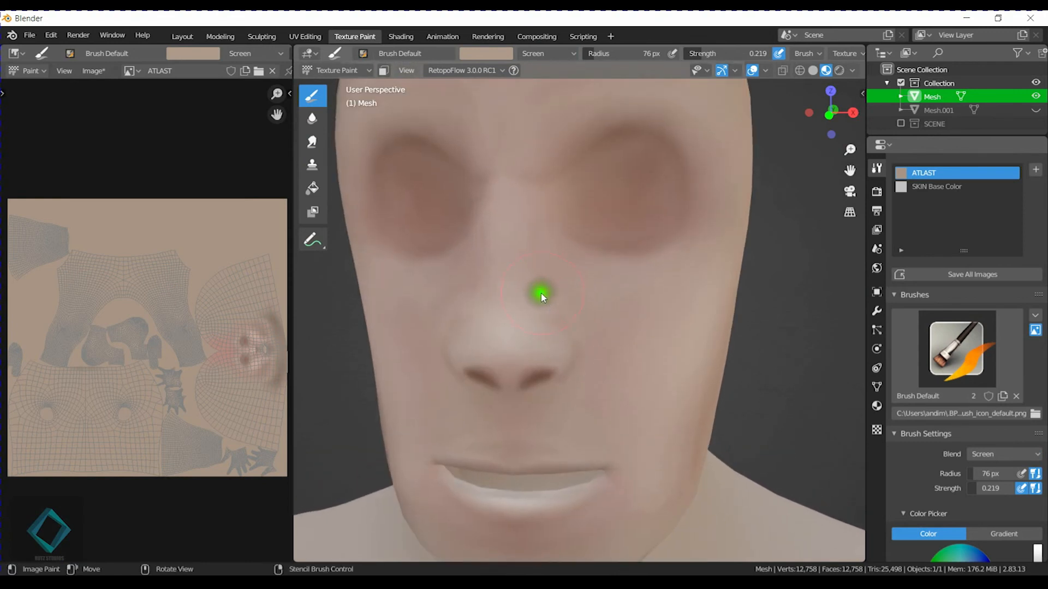
pyautogui.press('f')
pyautogui.click(509, 332)
pyautogui.scroll(3, 508, 331)
pyautogui.moveTo(516, 329); pyautogui.dragTo(531, 317, button='middle')
pyautogui.scroll(3, 531, 318)
pyautogui.scroll(-4, 534, 320)
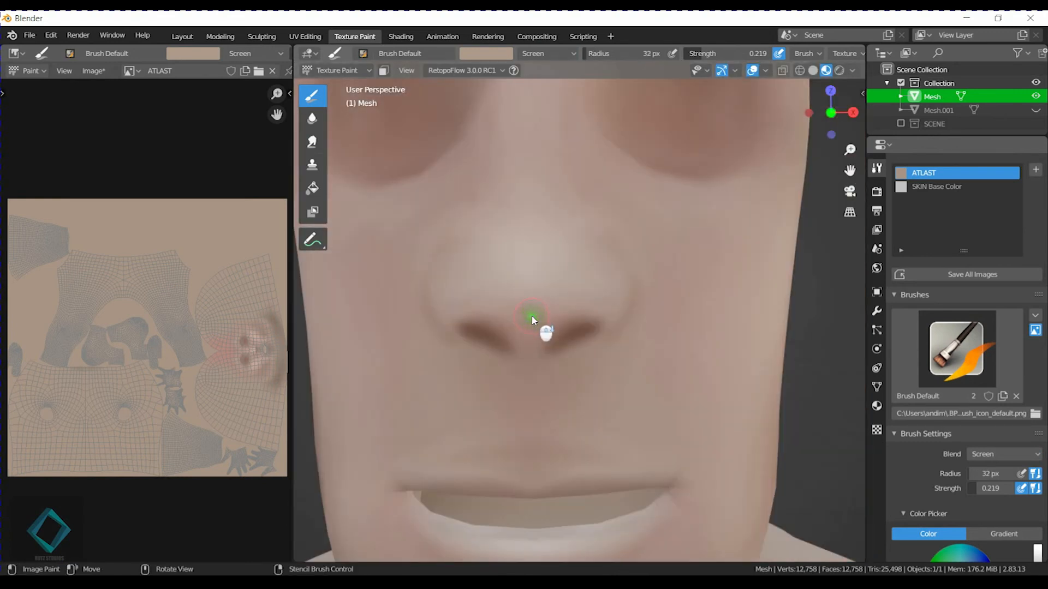
pyautogui.press('f')
pyautogui.click(459, 298)
# Choose the Brush Default Soft brush, set its blend mode to Screen and lighten the colour to value 0.759.
pyautogui.click(365, 53)
pyautogui.click(495, 93)
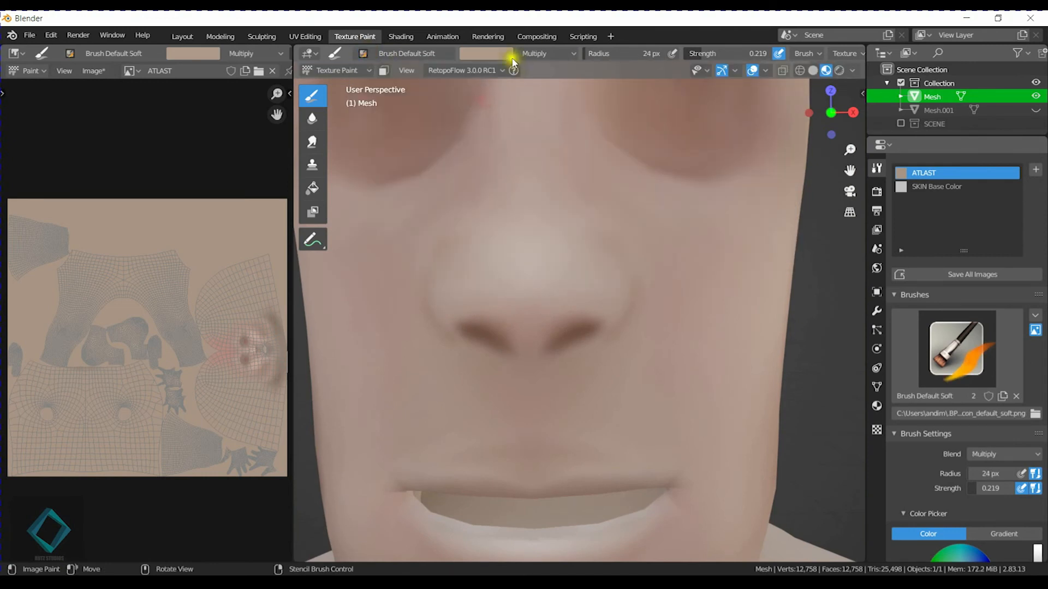
pyautogui.click(521, 54)
pyautogui.click(534, 167)
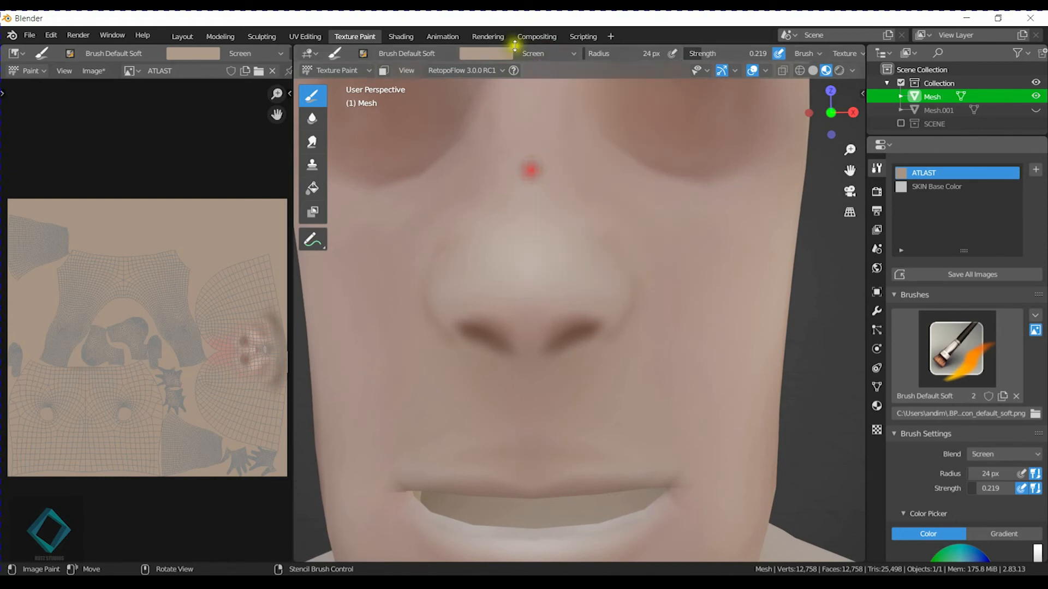
pyautogui.click(505, 53)
pyautogui.moveTo(577, 105); pyautogui.dragTo(577, 87)
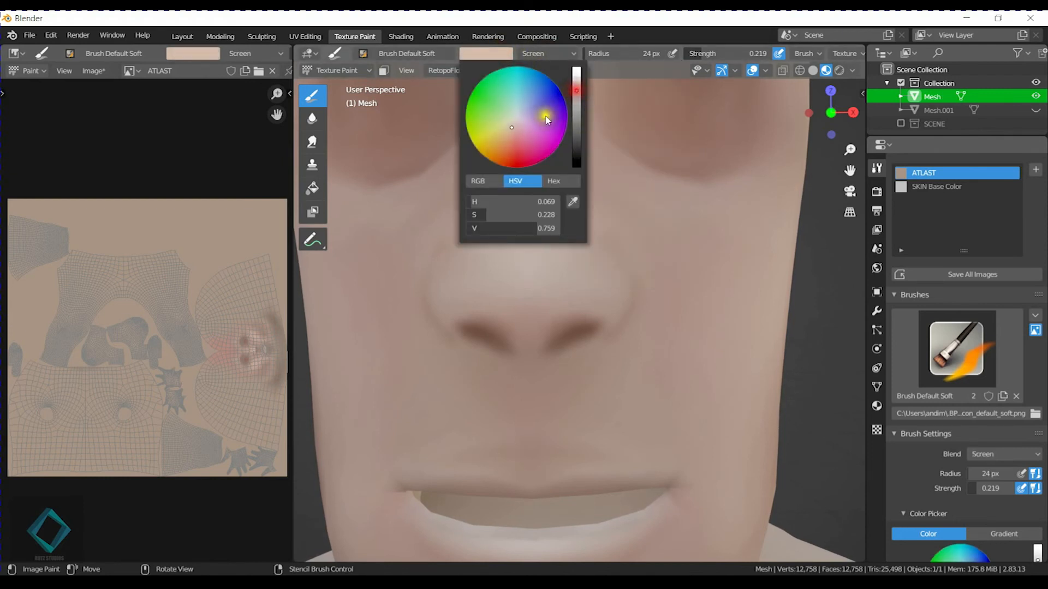
# Set the radius to 11 px and paint light highlights across the nose tip and down the nose bridge.
pyautogui.press('f')
pyautogui.click(445, 300)
pyautogui.moveTo(445, 299)
pyautogui.mouseDown()
pyautogui.moveTo(487, 286)
pyautogui.moveTo(518, 293)
pyautogui.moveTo(441, 297)
pyautogui.mouseUp()
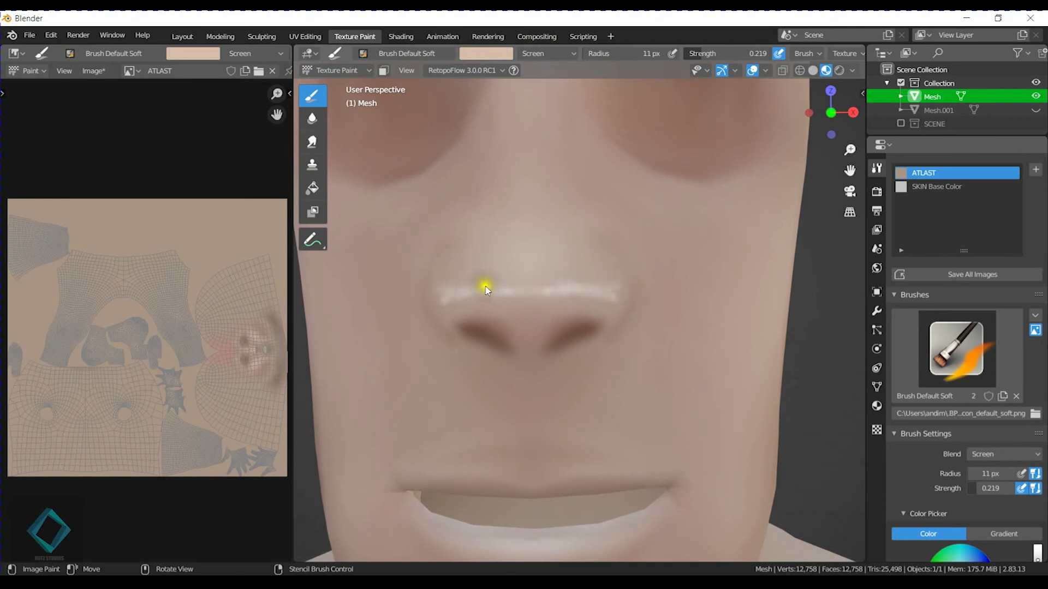
pyautogui.keyDown('shift'); pyautogui.moveTo(540, 189); pyautogui.dragTo(540, 235, button='middle'); pyautogui.keyUp('shift')
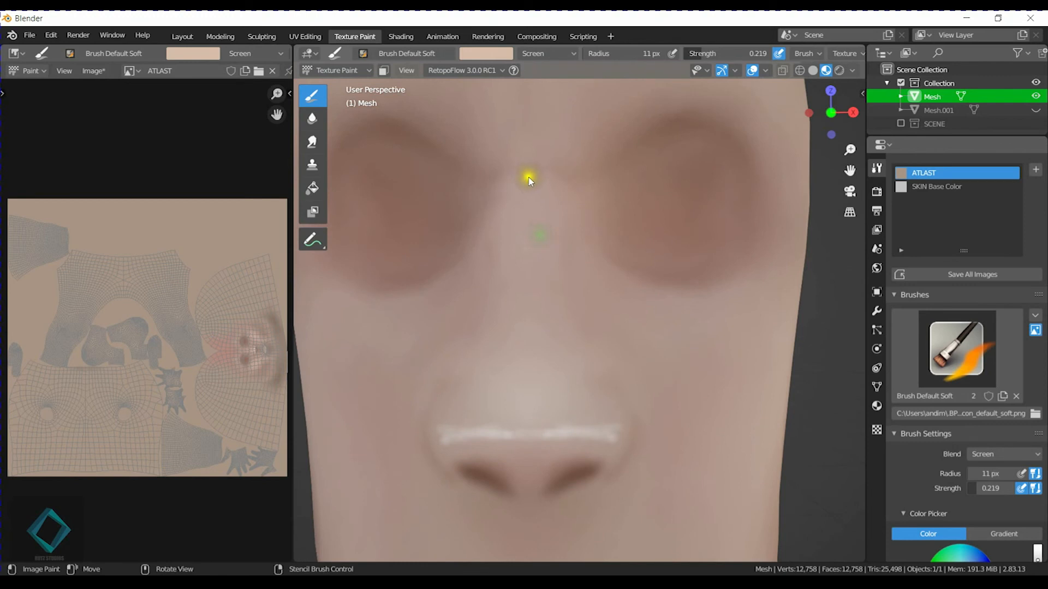
pyautogui.moveTo(530, 322)
pyautogui.mouseDown()
pyautogui.moveTo(521, 409)
pyautogui.moveTo(529, 206)
pyautogui.mouseUp()
# Paint light highlights along the upper lip's cupid's-bow edge and across the lower lip.
pyautogui.scroll(-5, 573, 401)
pyautogui.keyDown('shift'); pyautogui.moveTo(584, 460); pyautogui.dragTo(552, 363, button='middle'); pyautogui.keyUp('shift')
pyautogui.scroll(2, 558, 357)
pyautogui.scroll(3, 551, 363)
pyautogui.moveTo(401, 401); pyautogui.dragTo(620, 400)
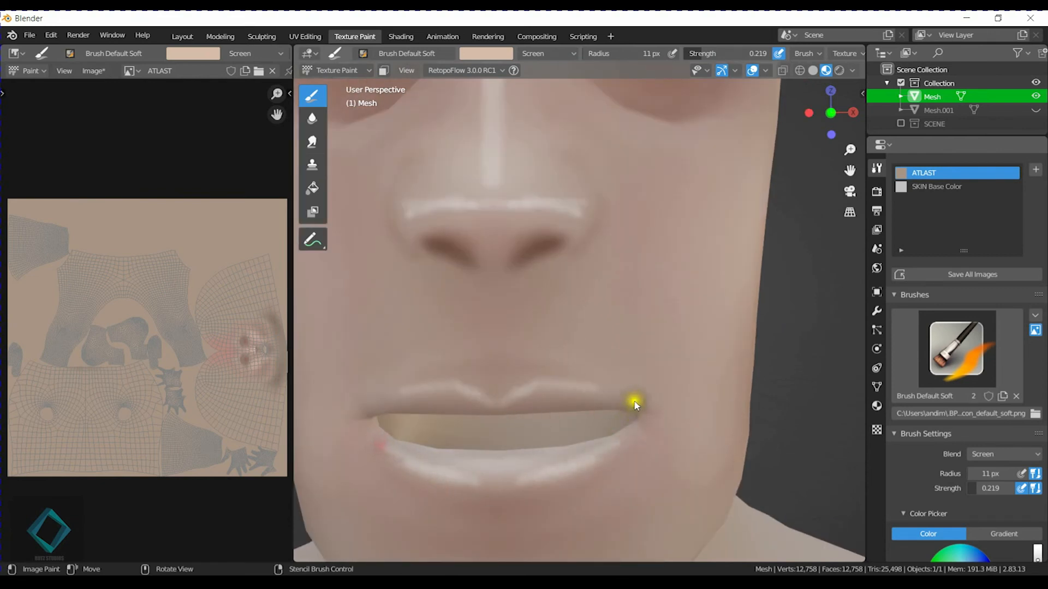
# Paint a curved light highlight along the brow ridge above the eye sockets.
pyautogui.scroll(-3, 627, 382)
pyautogui.moveTo(608, 335); pyautogui.dragTo(599, 364, button='middle')
pyautogui.moveTo(521, 265)
pyautogui.mouseDown()
pyautogui.moveTo(542, 249)
pyautogui.moveTo(610, 253)
pyautogui.mouseUp()
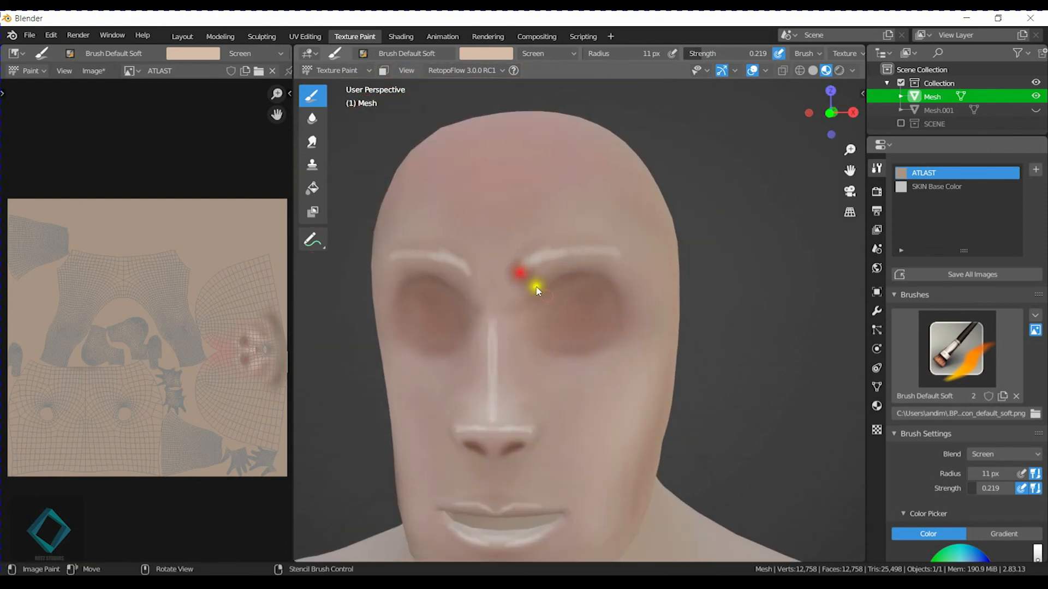
# Paint a short curved highlight beneath the inner part of the eye socket.
pyautogui.moveTo(558, 361); pyautogui.dragTo(540, 358, button='middle')
pyautogui.scroll(2, 499, 377)
pyautogui.moveTo(468, 379); pyautogui.dragTo(515, 392)
# Set the brush radius to 34 px and paint a light highlight on the cheekbone.
pyautogui.moveTo(564, 443)
pyautogui.mouseDown(button='middle')
pyautogui.moveTo(639, 355)
pyautogui.moveTo(528, 355)
pyautogui.mouseUp(button='middle')
pyautogui.press('f')
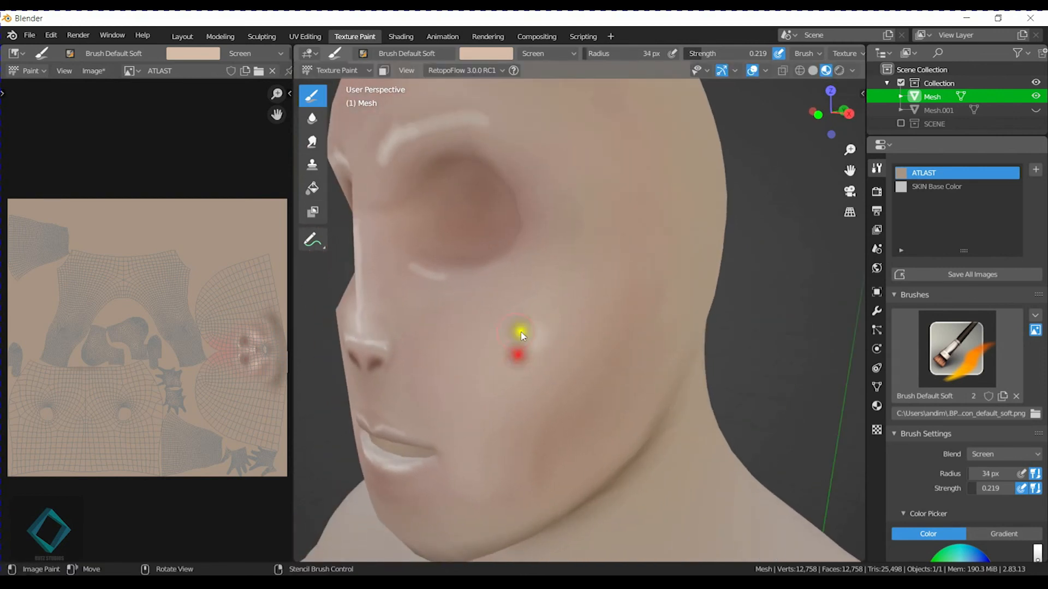
pyautogui.moveTo(521, 334); pyautogui.dragTo(545, 311)
pyautogui.moveTo(474, 397)
pyautogui.mouseDown(button='middle')
pyautogui.moveTo(550, 392)
pyautogui.moveTo(531, 375)
pyautogui.mouseUp(button='middle')
# Smudge the light highlights on the nose bridge, nose tip and beneath the eye sockets into the surrounding skin.
pyautogui.click(312, 142)
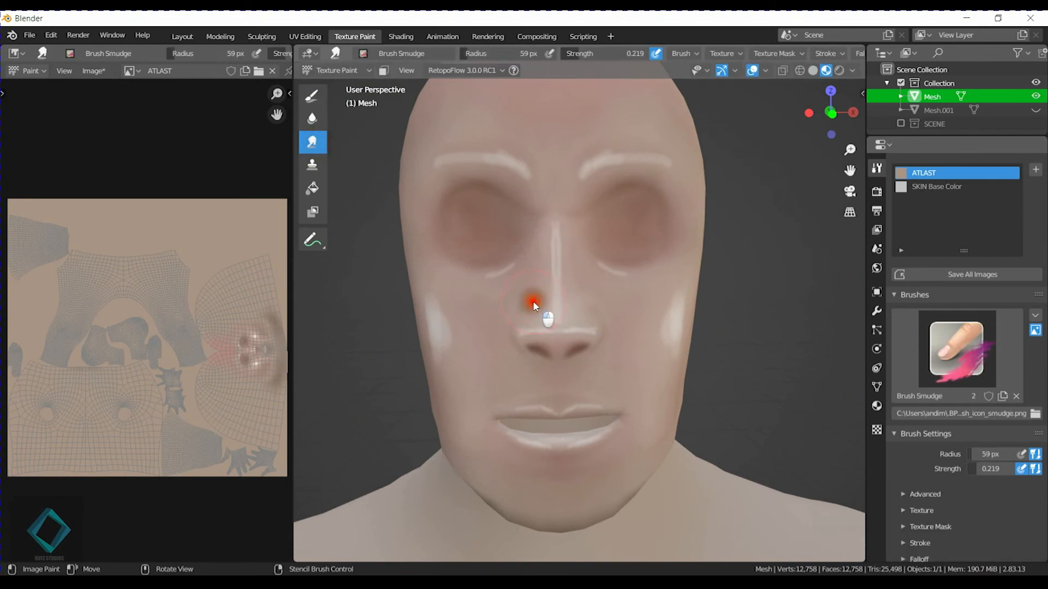
pyautogui.moveTo(552, 303); pyautogui.dragTo(558, 244)
pyautogui.scroll(3, 568, 299)
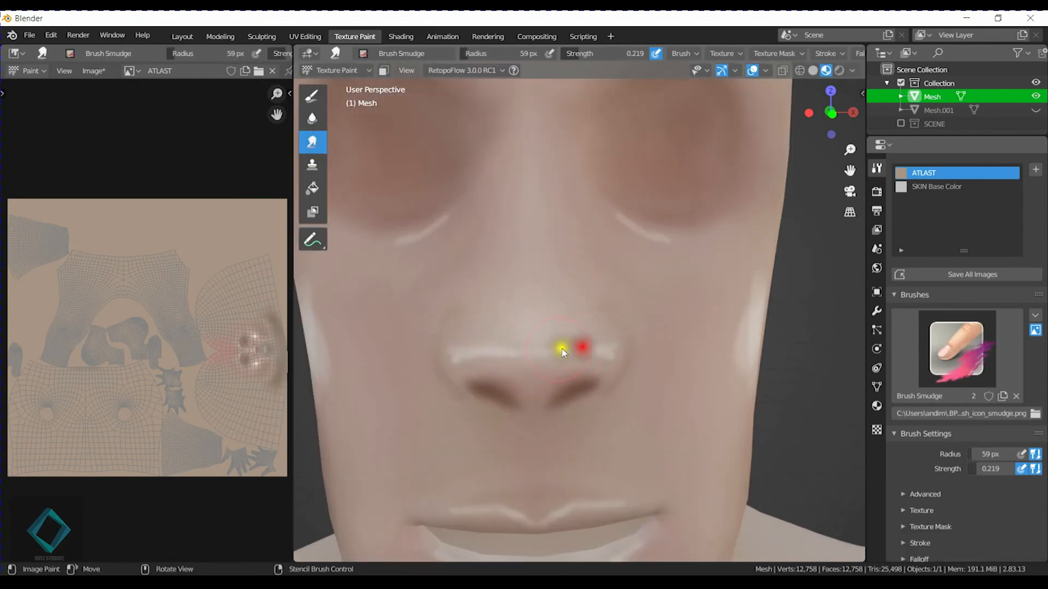
pyautogui.moveTo(587, 356)
pyautogui.mouseDown()
pyautogui.moveTo(568, 329)
pyautogui.moveTo(538, 355)
pyautogui.moveTo(582, 353)
pyautogui.mouseUp()
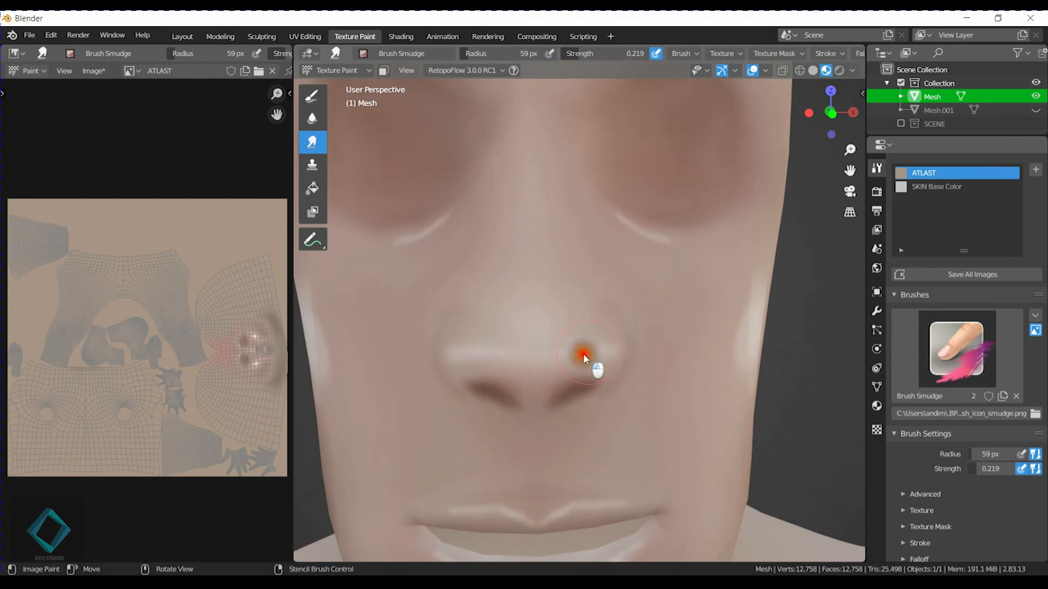
pyautogui.moveTo(466, 342); pyautogui.dragTo(437, 217)
pyautogui.moveTo(389, 249)
pyautogui.mouseDown()
pyautogui.moveTo(457, 219)
pyautogui.moveTo(466, 201)
pyautogui.mouseUp()
# Set the smudge radius to 138 px and blend the cheekbone highlight into the cheek.
pyautogui.moveTo(670, 299); pyautogui.dragTo(623, 284, button='middle')
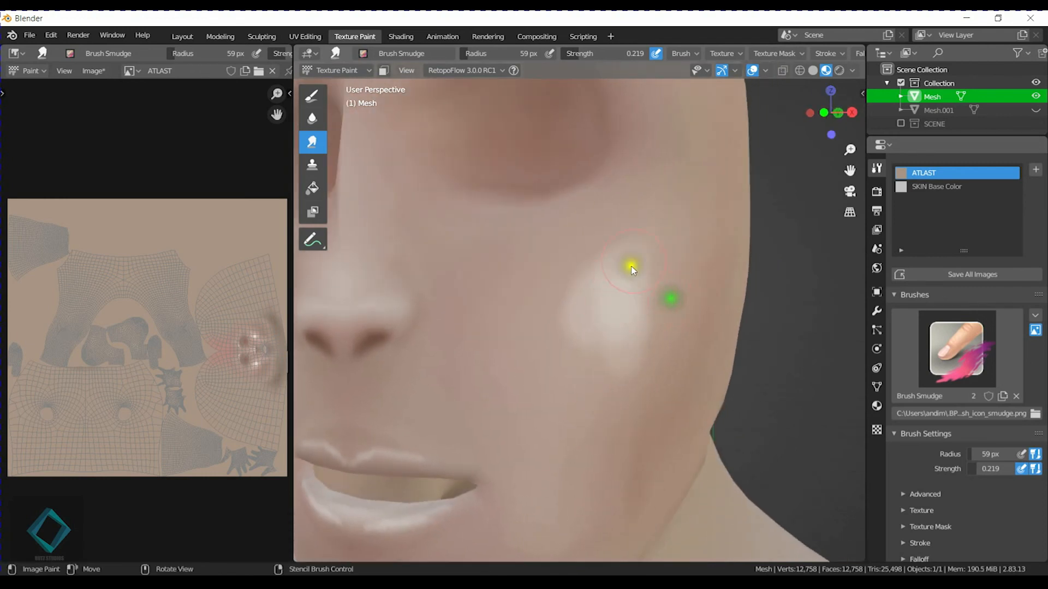
pyautogui.press('f')
pyautogui.click(660, 294)
pyautogui.moveTo(635, 322); pyautogui.dragTo(653, 261)
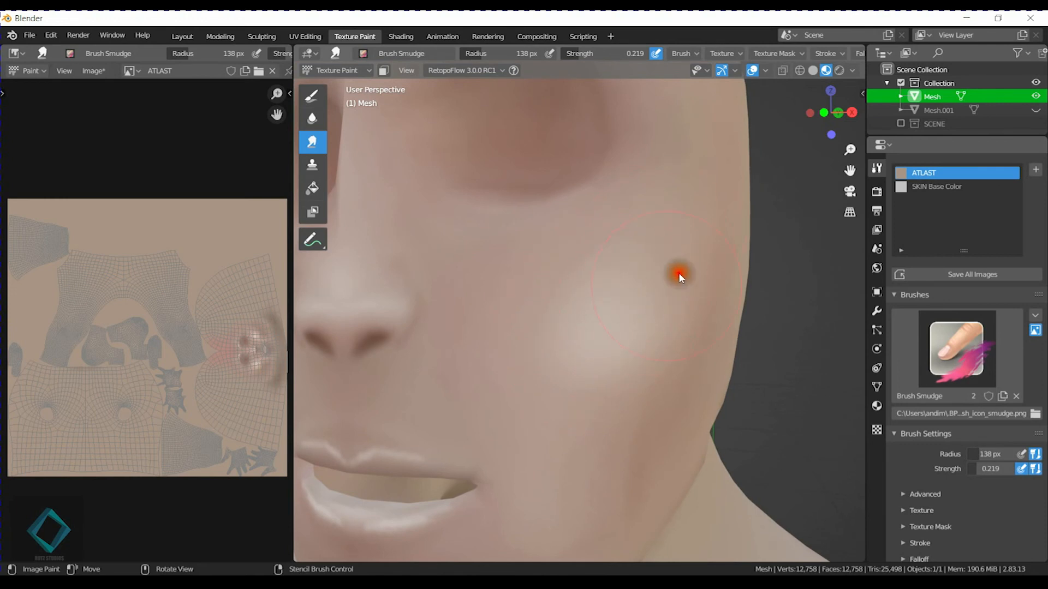
pyautogui.moveTo(580, 383)
pyautogui.mouseDown()
pyautogui.moveTo(573, 293)
pyautogui.moveTo(574, 315)
pyautogui.mouseUp()
pyautogui.moveTo(513, 391); pyautogui.dragTo(555, 373, button='middle')
pyautogui.moveTo(672, 322); pyautogui.dragTo(632, 328, button='middle')
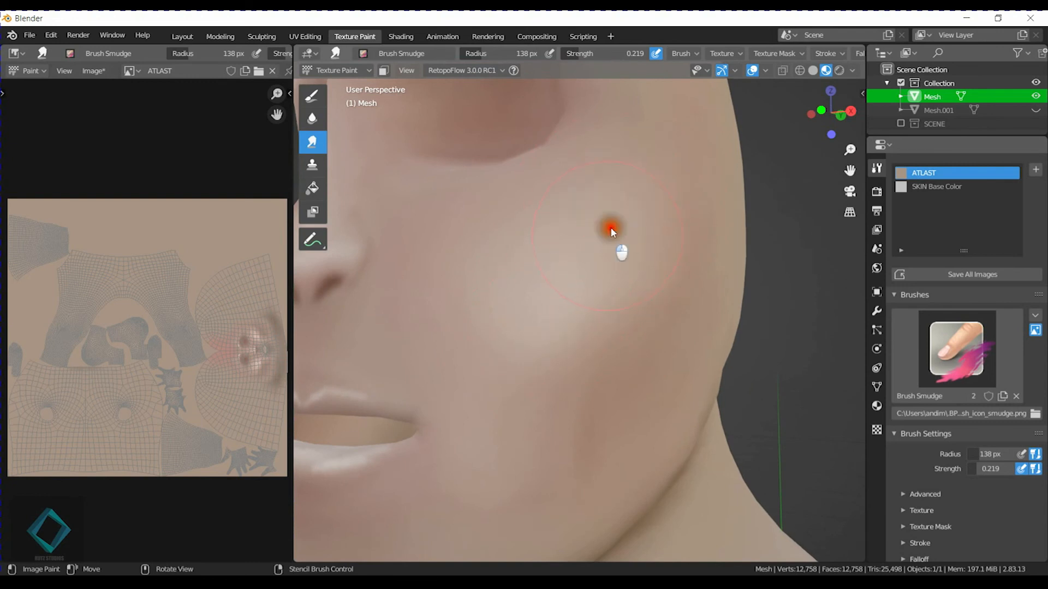
pyautogui.scroll(-3, 558, 277)
# Set the smudge radius to 80 px and soften the highlight along the brow ridge.
pyautogui.moveTo(561, 281)
pyautogui.mouseDown(button='middle')
pyautogui.moveTo(586, 306)
pyautogui.moveTo(566, 365)
pyautogui.mouseUp(button='middle')
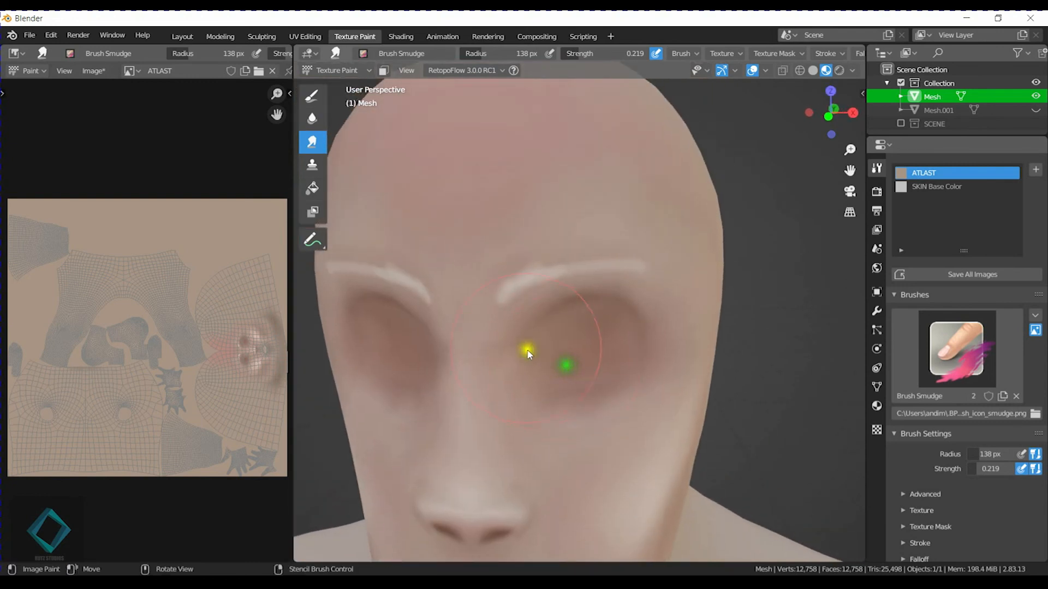
pyautogui.scroll(3, 526, 350)
pyautogui.press('f')
pyautogui.click(479, 284)
pyautogui.moveTo(481, 277)
pyautogui.mouseDown()
pyautogui.moveTo(487, 256)
pyautogui.moveTo(560, 229)
pyautogui.mouseUp()
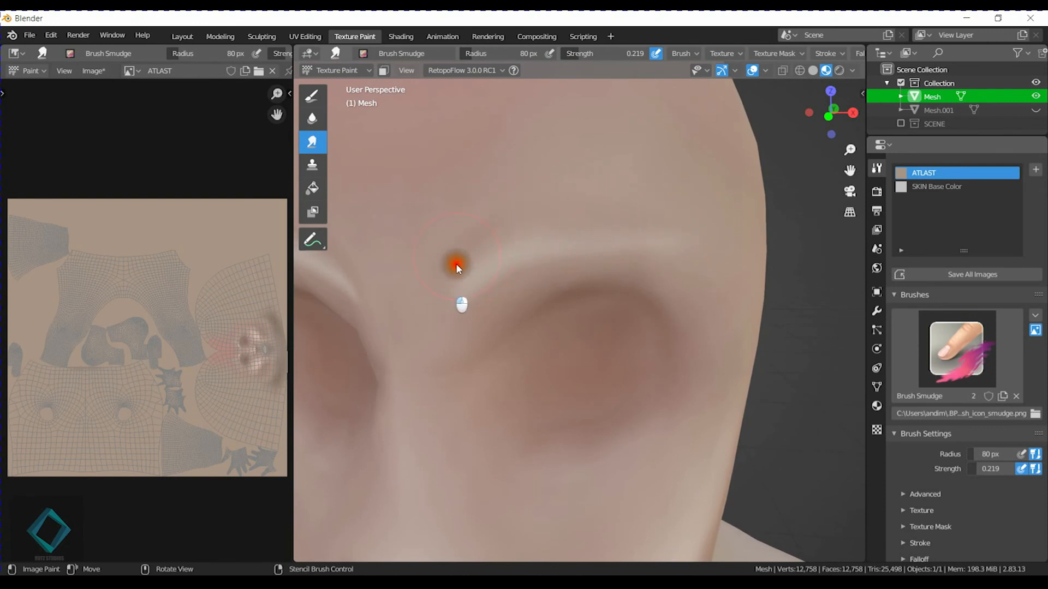
pyautogui.moveTo(595, 229); pyautogui.dragTo(684, 259)
# Smear the remaining brow highlight upward into the lower forehead until it blends.
pyautogui.scroll(-3, 594, 246)
pyautogui.moveTo(576, 305); pyautogui.dragTo(555, 367, button='middle')
pyautogui.scroll(2, 549, 327)
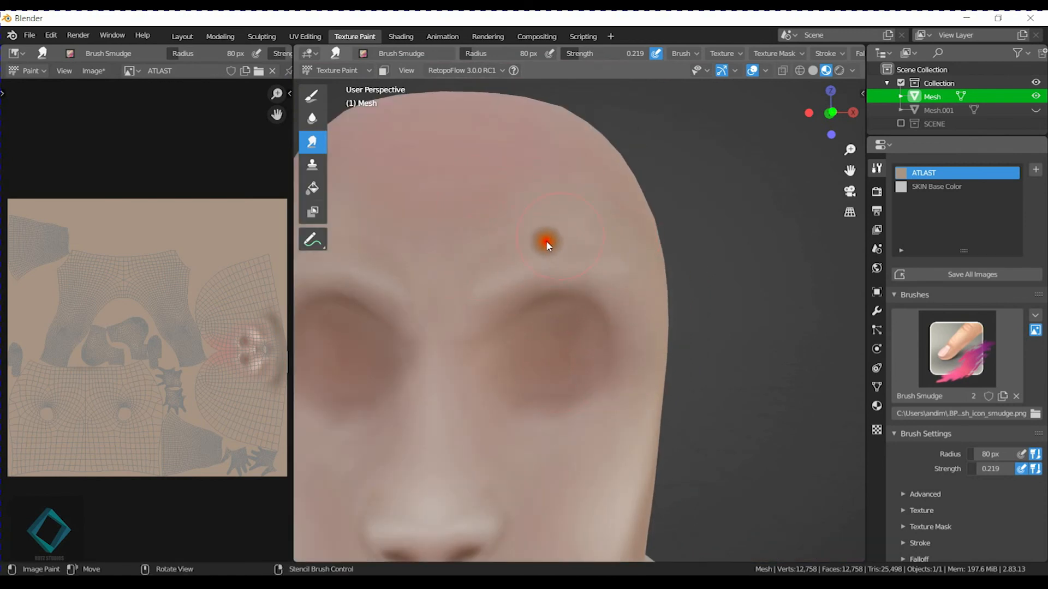
pyautogui.moveTo(557, 246); pyautogui.dragTo(577, 243)
pyautogui.moveTo(513, 256); pyautogui.dragTo(474, 224)
# Smudge the light highlights on the upper and lower lips into the surrounding skin.
pyautogui.scroll(-3, 508, 336)
pyautogui.keyDown('shift'); pyautogui.moveTo(507, 360); pyautogui.dragTo(509, 275, button='middle'); pyautogui.keyUp('shift')
pyautogui.scroll(1, 509, 275)
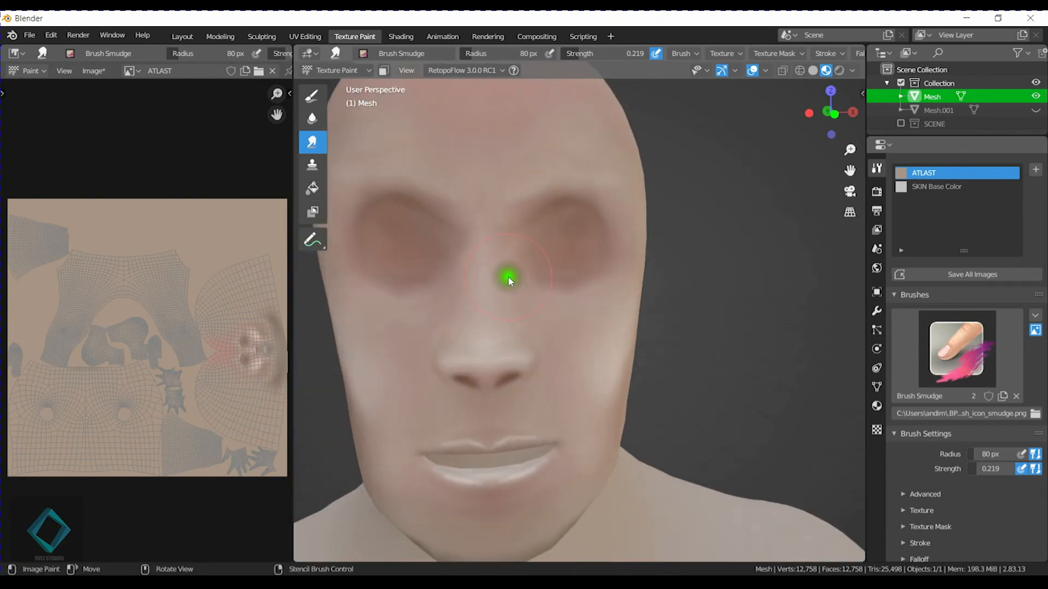
pyautogui.keyDown('shift'); pyautogui.moveTo(513, 431); pyautogui.dragTo(519, 337, button='middle'); pyautogui.keyUp('shift')
pyautogui.scroll(2, 518, 337)
pyautogui.keyDown('shift'); pyautogui.moveTo(472, 391); pyautogui.dragTo(520, 358, button='middle'); pyautogui.keyUp('shift')
pyautogui.scroll(2, 521, 357)
pyautogui.moveTo(561, 281); pyautogui.dragTo(629, 286)
pyautogui.moveTo(593, 349); pyautogui.dragTo(605, 340)
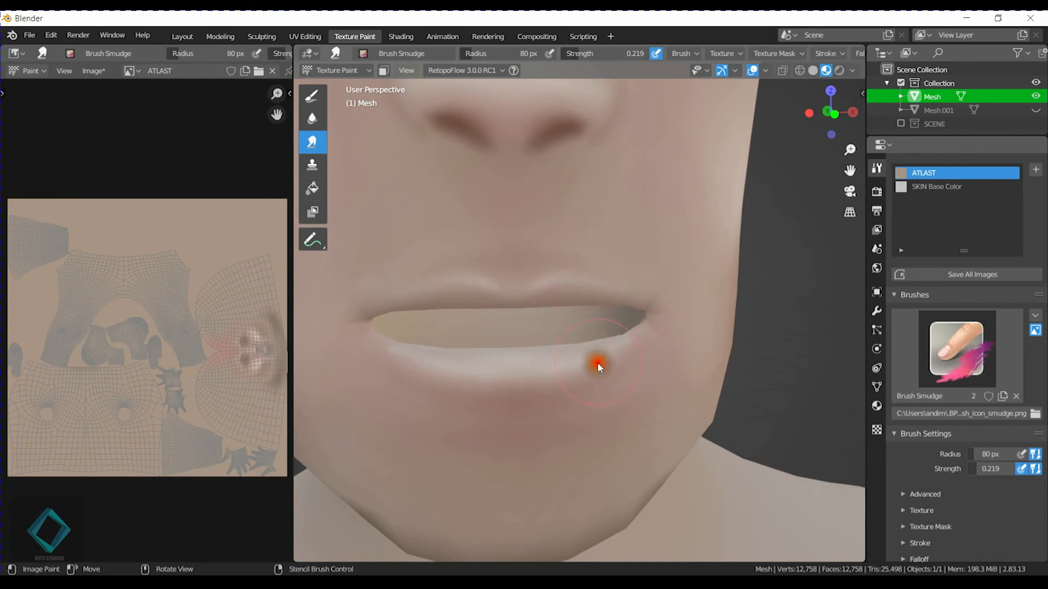
pyautogui.moveTo(398, 349)
pyautogui.mouseDown()
pyautogui.moveTo(542, 372)
pyautogui.moveTo(513, 362)
pyautogui.moveTo(589, 351)
pyautogui.moveTo(566, 361)
pyautogui.mouseUp()
# Examine the blended cheek and jaw on the model and the face area of the ATLAST texture.
pyautogui.scroll(-2, 448, 285)
pyautogui.moveTo(448, 285); pyautogui.dragTo(612, 316, button='middle')
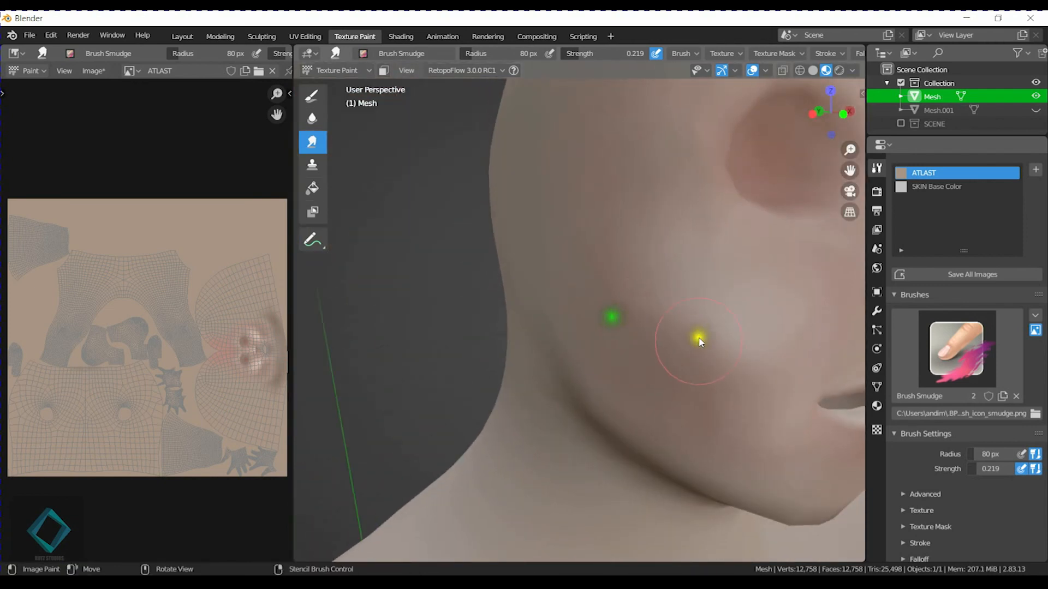
pyautogui.moveTo(735, 397); pyautogui.dragTo(582, 269, button='middle')
pyautogui.moveTo(587, 223); pyautogui.dragTo(507, 281, button='middle')
pyautogui.scroll(5, 213, 348)
pyautogui.moveTo(273, 352); pyautogui.dragTo(61, 269, button='middle')
pyautogui.scroll(3, 140, 306)
pyautogui.moveTo(171, 304); pyautogui.dragTo(132, 301, button='middle')
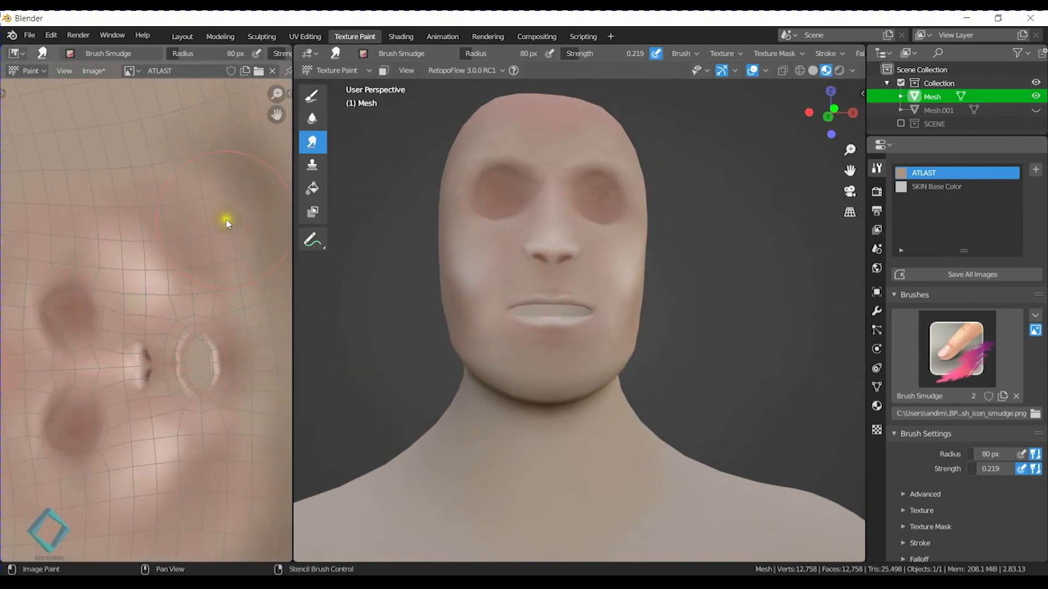
pyautogui.moveTo(227, 223); pyautogui.dragTo(237, 223, button='middle')
pyautogui.scroll(-1, 228, 304)
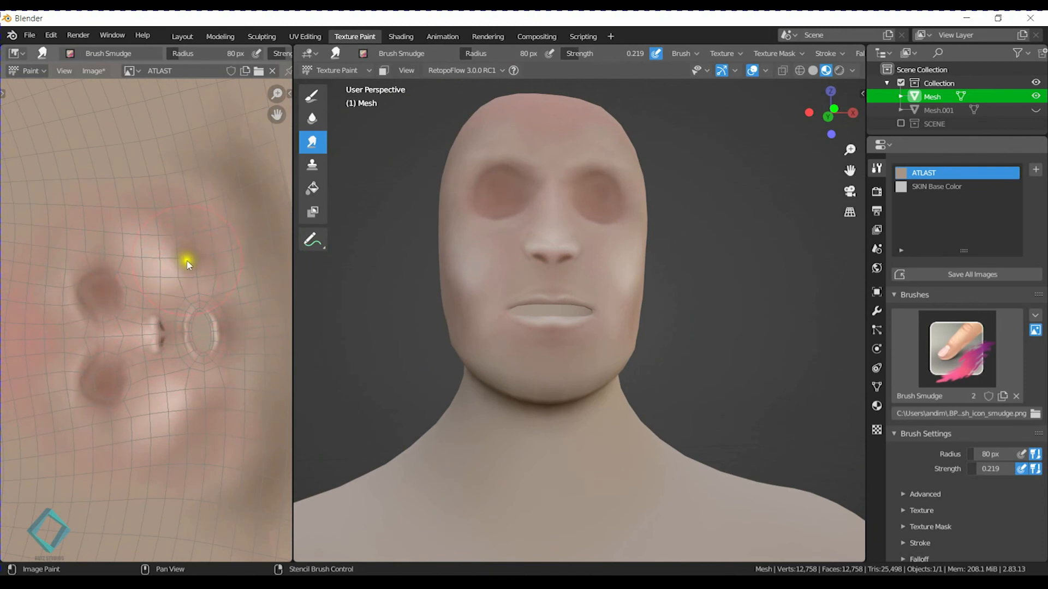
pyautogui.moveTo(198, 275); pyautogui.dragTo(133, 241, button='middle')
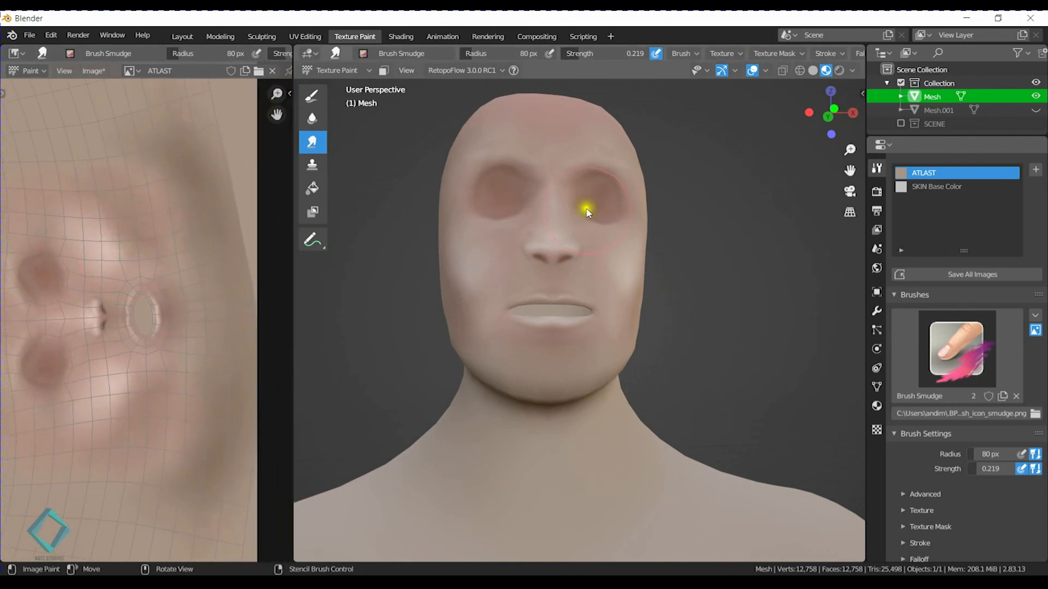
# Switch the viewport to rendered shading and enable the SCENE collection to light the character.
pyautogui.moveTo(571, 221); pyautogui.dragTo(580, 241)
pyautogui.click(838, 69)
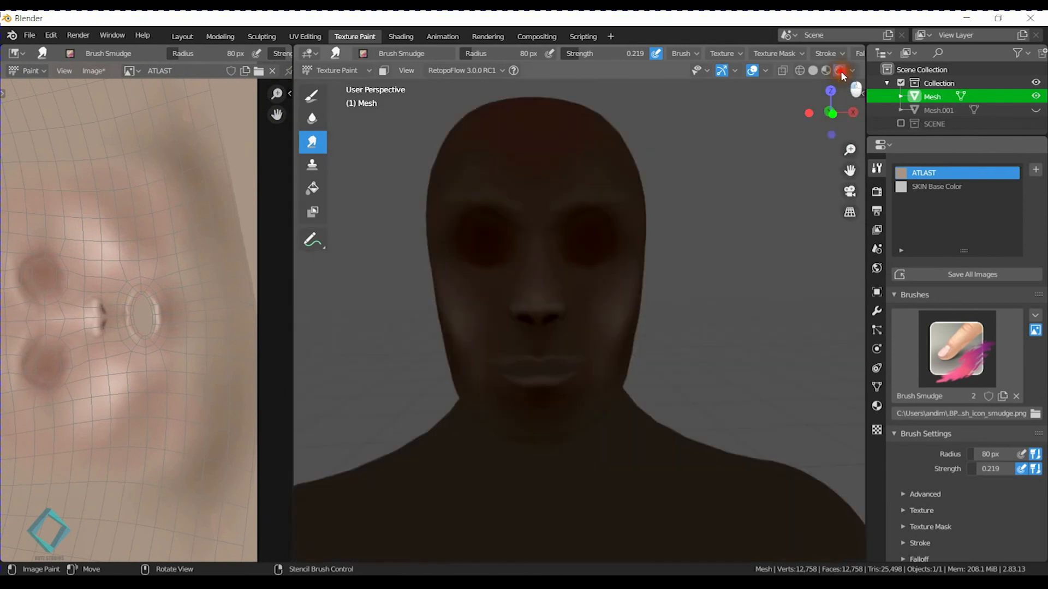
pyautogui.click(901, 124)
pyautogui.scroll(-5, 679, 262)
pyautogui.moveTo(678, 262); pyautogui.dragTo(670, 318, button='middle')
pyautogui.scroll(-4, 647, 314)
pyautogui.scroll(5, 657, 328)
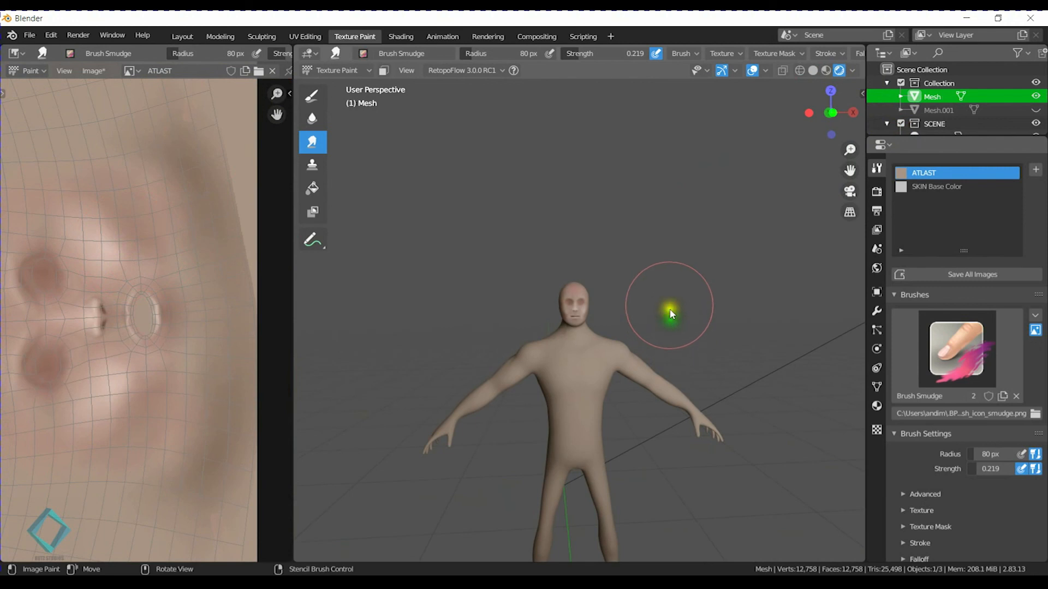
pyautogui.scroll(6, 672, 320)
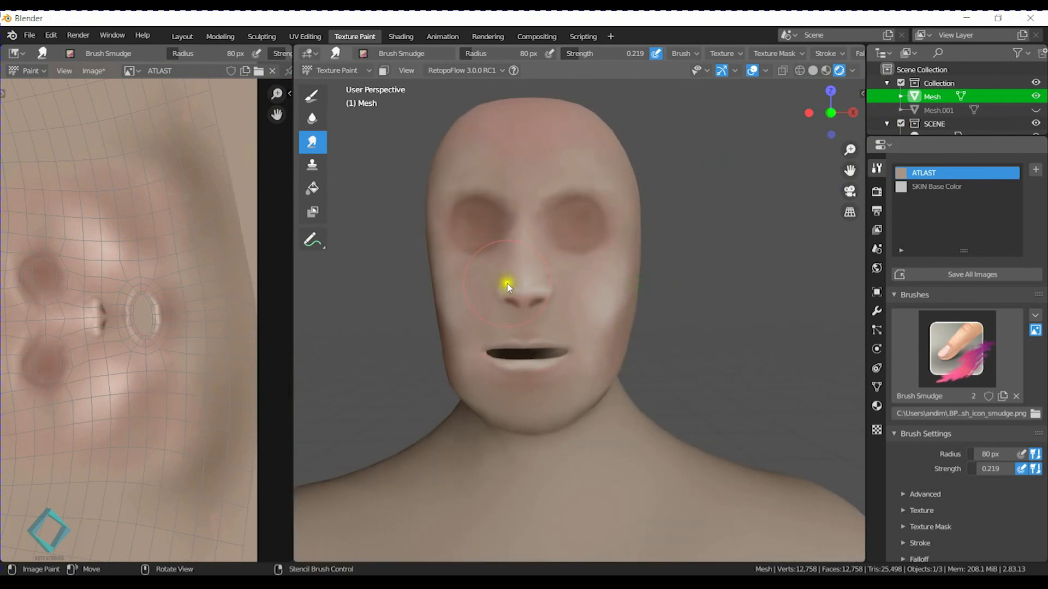
# Switch the mesh to Sculpt Mode and choose the Inflate/Deflate brush for the side of the face.
pyautogui.moveTo(529, 299); pyautogui.dragTo(554, 298, button='middle')
pyautogui.scroll(-3, 552, 333)
pyautogui.moveTo(552, 352); pyautogui.dragTo(571, 353, button='middle')
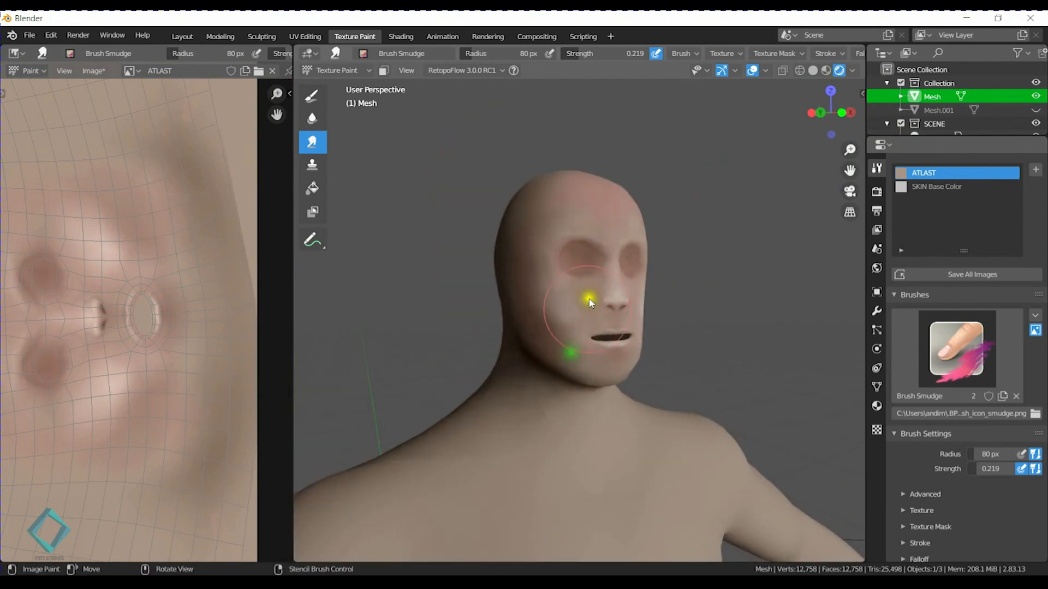
pyautogui.moveTo(588, 297); pyautogui.dragTo(641, 311, button='middle')
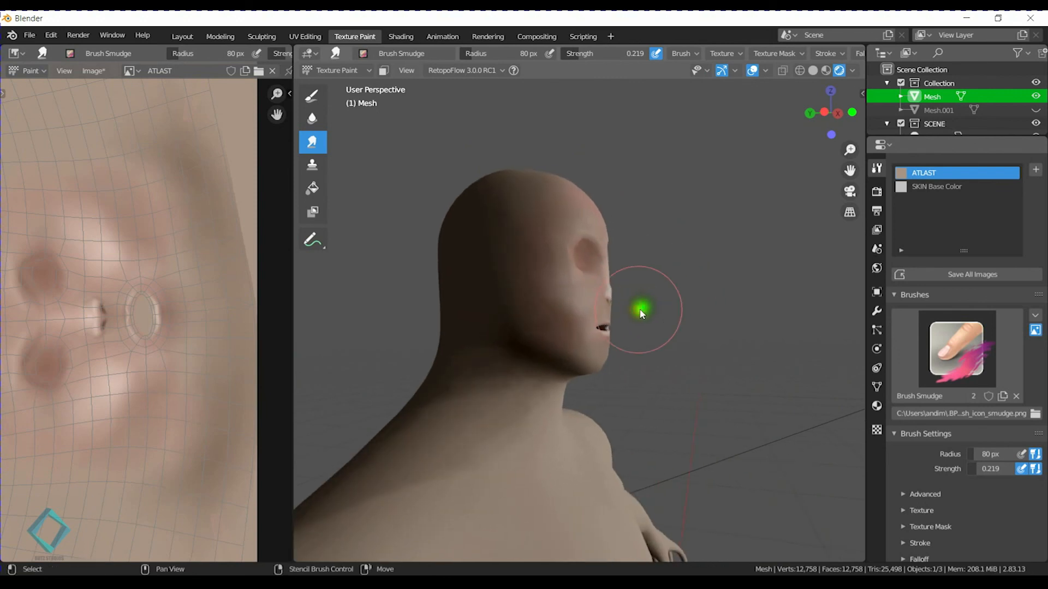
pyautogui.scroll(1, 641, 311)
pyautogui.hotkey('ctrl', 'Tab')
pyautogui.click(600, 267)
pyautogui.moveTo(580, 292)
pyautogui.mouseDown()
pyautogui.moveTo(605, 285)
pyautogui.moveTo(594, 289)
pyautogui.mouseUp()
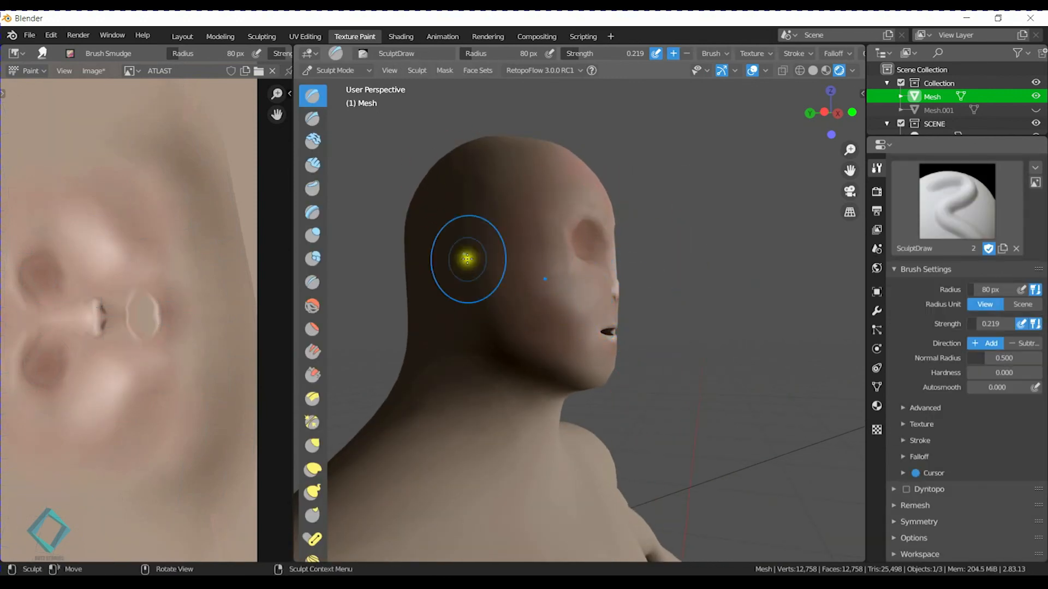
pyautogui.click(312, 236)
pyautogui.scroll(1, 565, 298)
# Set the Inflate brush strength to 0.384 and build up volume on the cheekbones.
pyautogui.moveTo(566, 299); pyautogui.dragTo(587, 286)
pyautogui.hotkey('shift', 'f')
pyautogui.click(596, 288)
pyautogui.moveTo(692, 301); pyautogui.dragTo(505, 304, button='middle')
pyautogui.moveTo(513, 295); pyautogui.dragTo(550, 290)
pyautogui.moveTo(610, 332); pyautogui.dragTo(524, 309, button='middle')
pyautogui.scroll(4, 530, 309)
pyautogui.moveTo(552, 294); pyautogui.dragTo(525, 298)
pyautogui.moveTo(553, 283); pyautogui.dragTo(606, 299, button='middle')
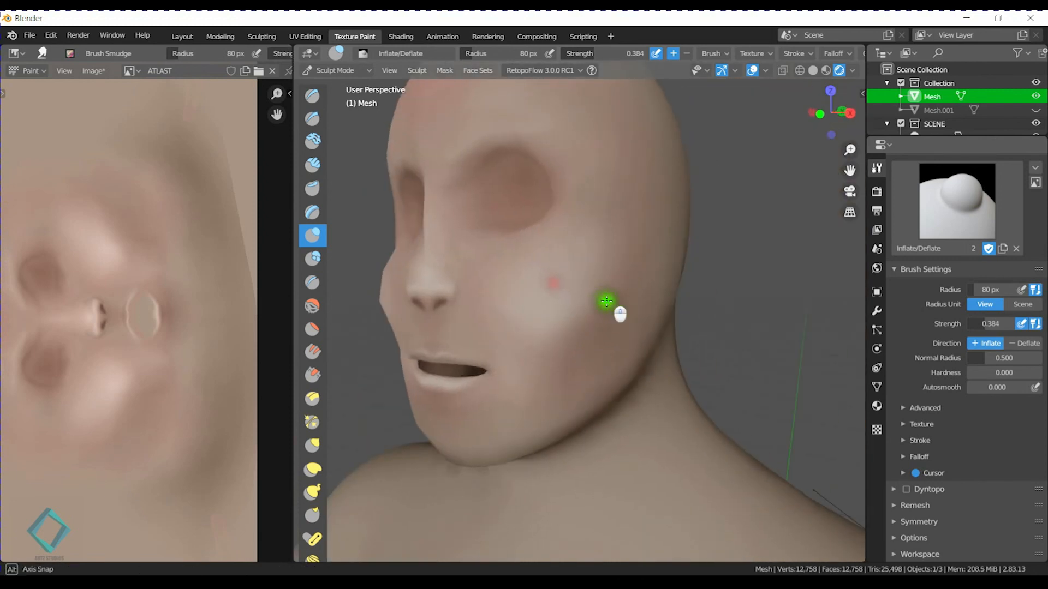
pyautogui.moveTo(432, 284)
pyautogui.mouseDown()
pyautogui.moveTo(417, 299)
pyautogui.moveTo(431, 275)
pyautogui.moveTo(403, 292)
pyautogui.moveTo(423, 276)
pyautogui.moveTo(411, 262)
pyautogui.moveTo(421, 241)
pyautogui.moveTo(401, 299)
pyautogui.mouseUp()
pyautogui.moveTo(404, 299)
pyautogui.mouseDown(button='middle')
pyautogui.moveTo(612, 335)
pyautogui.moveTo(755, 342)
pyautogui.moveTo(678, 328)
pyautogui.mouseUp(button='middle')
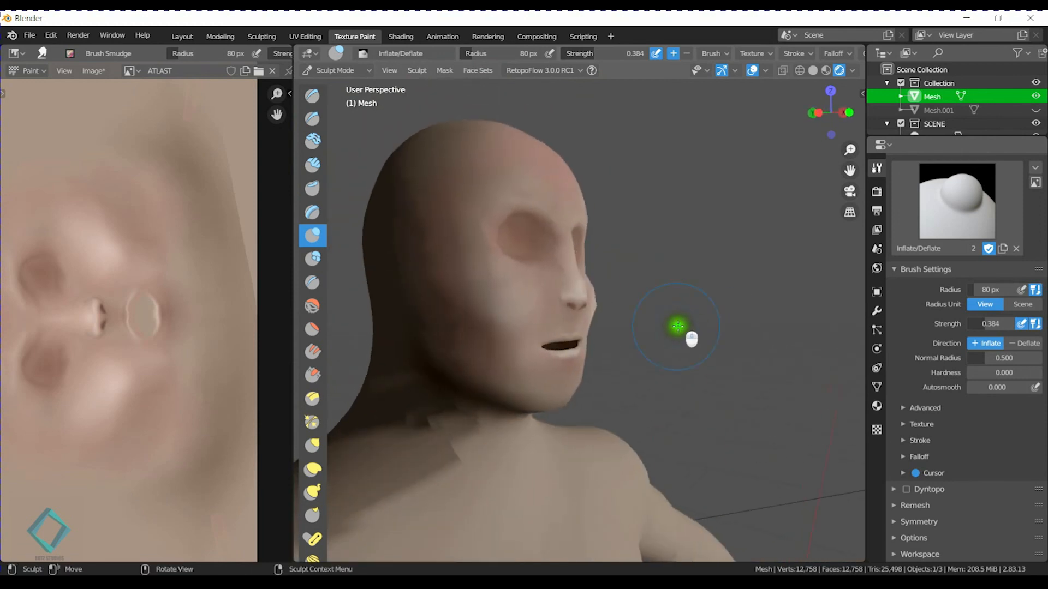
# Raise the Inflate brush strength to 0.859 and add more volume to the cheekbones.
pyautogui.scroll(3, 627, 311)
pyautogui.hotkey('shift', 'f')
pyautogui.click(643, 286)
pyautogui.moveTo(578, 289)
pyautogui.mouseDown()
pyautogui.moveTo(587, 299)
pyautogui.moveTo(578, 280)
pyautogui.moveTo(601, 295)
pyautogui.moveTo(570, 196)
pyautogui.moveTo(576, 228)
pyautogui.moveTo(561, 206)
pyautogui.moveTo(584, 298)
pyautogui.moveTo(603, 306)
pyautogui.moveTo(601, 267)
pyautogui.moveTo(613, 301)
pyautogui.mouseUp()
pyautogui.moveTo(746, 310); pyautogui.dragTo(681, 309, button='middle')
pyautogui.moveTo(554, 293); pyautogui.dragTo(549, 292, button='middle')
pyautogui.moveTo(513, 299)
pyautogui.mouseDown()
pyautogui.moveTo(498, 280)
pyautogui.moveTo(479, 321)
pyautogui.moveTo(529, 311)
pyautogui.mouseUp()
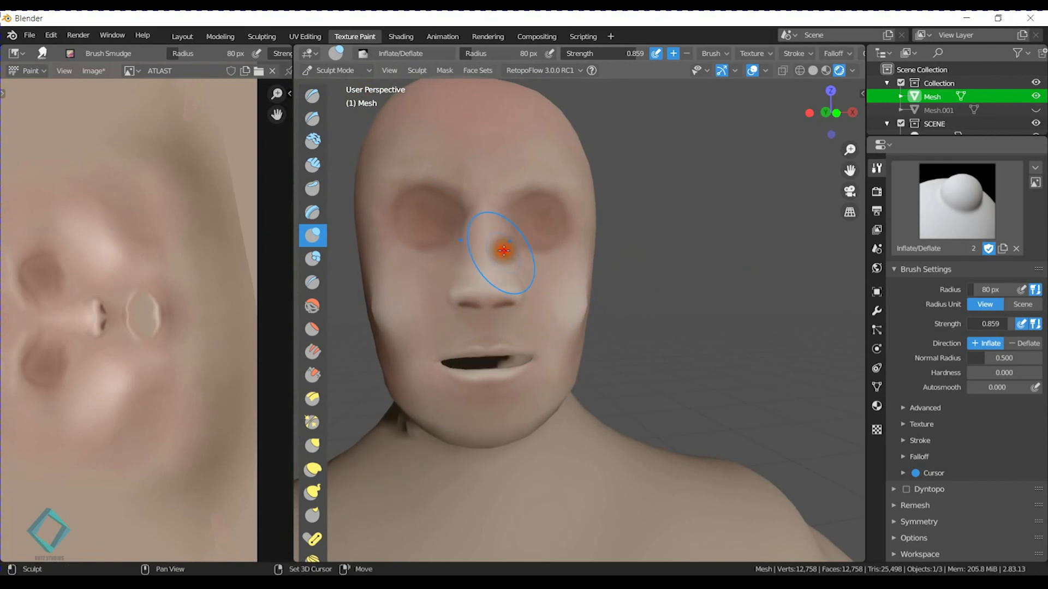
pyautogui.moveTo(622, 279); pyautogui.dragTo(559, 285, button='middle')
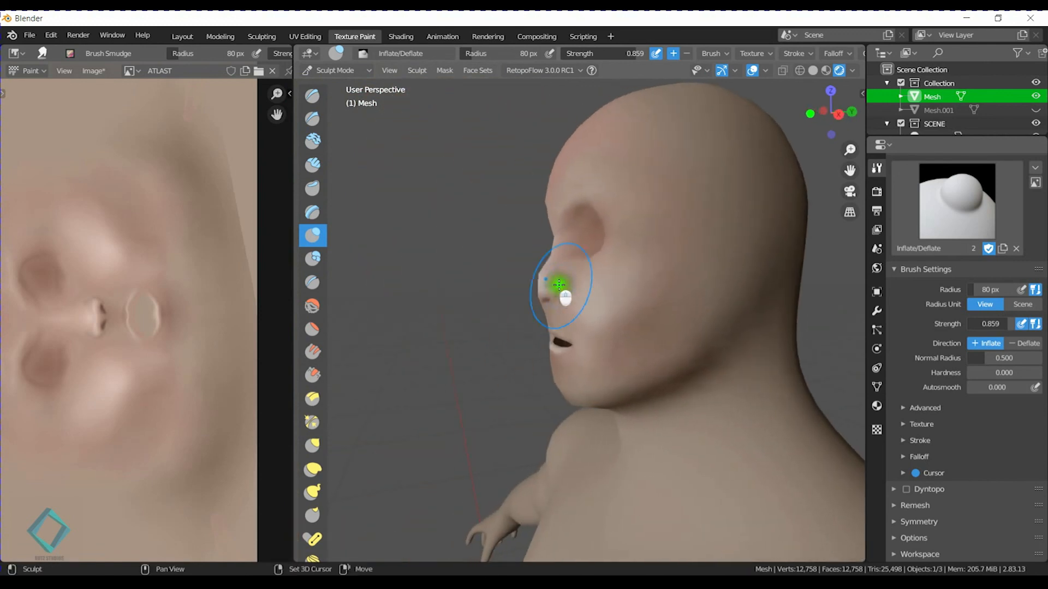
# Reshape the nose profile with the Elastic Deform brush, working along the bridge and tip.
pyautogui.click(314, 470)
pyautogui.moveTo(570, 319)
pyautogui.mouseDown(button='middle')
pyautogui.moveTo(507, 284)
pyautogui.moveTo(461, 290)
pyautogui.moveTo(636, 290)
pyautogui.moveTo(535, 273)
pyautogui.mouseUp(button='middle')
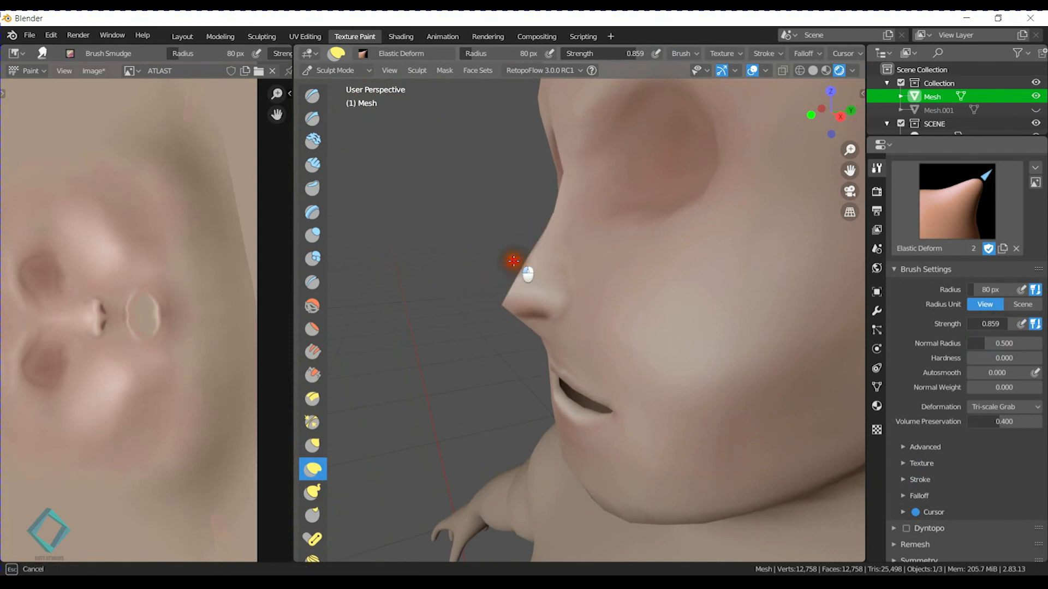
pyautogui.moveTo(515, 275)
pyautogui.mouseDown(button='middle')
pyautogui.moveTo(720, 298)
pyautogui.moveTo(632, 273)
pyautogui.moveTo(580, 304)
pyautogui.moveTo(606, 336)
pyautogui.moveTo(590, 293)
pyautogui.moveTo(543, 295)
pyautogui.moveTo(598, 306)
pyautogui.mouseUp(button='middle')
pyautogui.moveTo(598, 311); pyautogui.dragTo(579, 321)
pyautogui.moveTo(570, 334); pyautogui.dragTo(591, 300, button='middle')
pyautogui.moveTo(568, 321); pyautogui.dragTo(575, 290)
pyautogui.moveTo(592, 248); pyautogui.dragTo(554, 274, button='middle')
# Refine the nose tip and nostril area with further Elastic Deform strokes.
pyautogui.moveTo(510, 300)
pyautogui.mouseDown()
pyautogui.moveTo(491, 320)
pyautogui.moveTo(507, 308)
pyautogui.mouseUp()
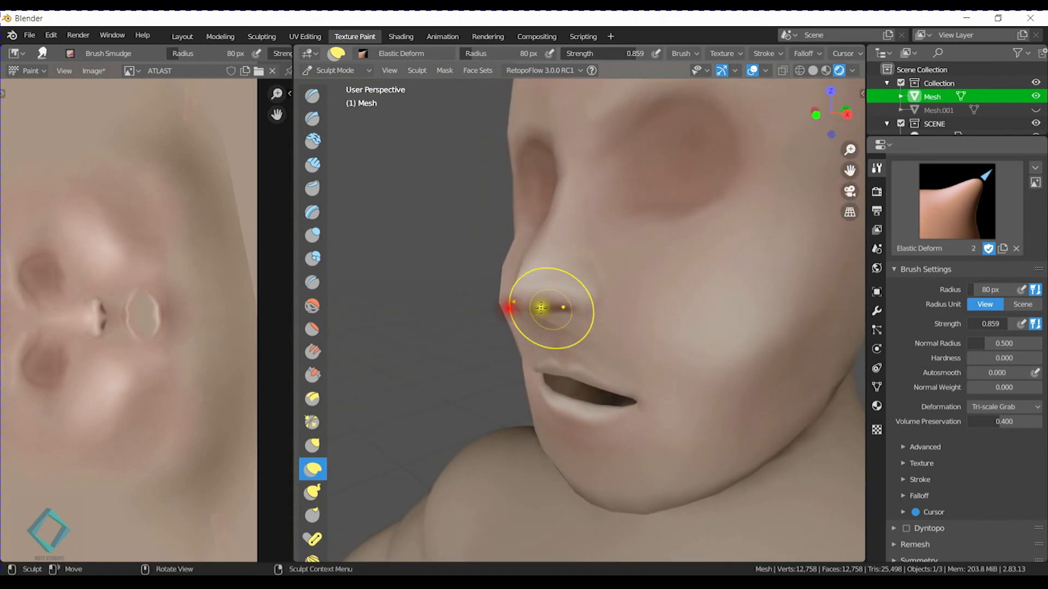
pyautogui.moveTo(553, 310); pyautogui.dragTo(533, 312, button='middle')
pyautogui.moveTo(511, 326); pyautogui.dragTo(546, 330)
pyautogui.moveTo(489, 342)
pyautogui.mouseDown(button='middle')
pyautogui.moveTo(569, 341)
pyautogui.moveTo(465, 309)
pyautogui.mouseUp(button='middle')
pyautogui.scroll(-6, 551, 342)
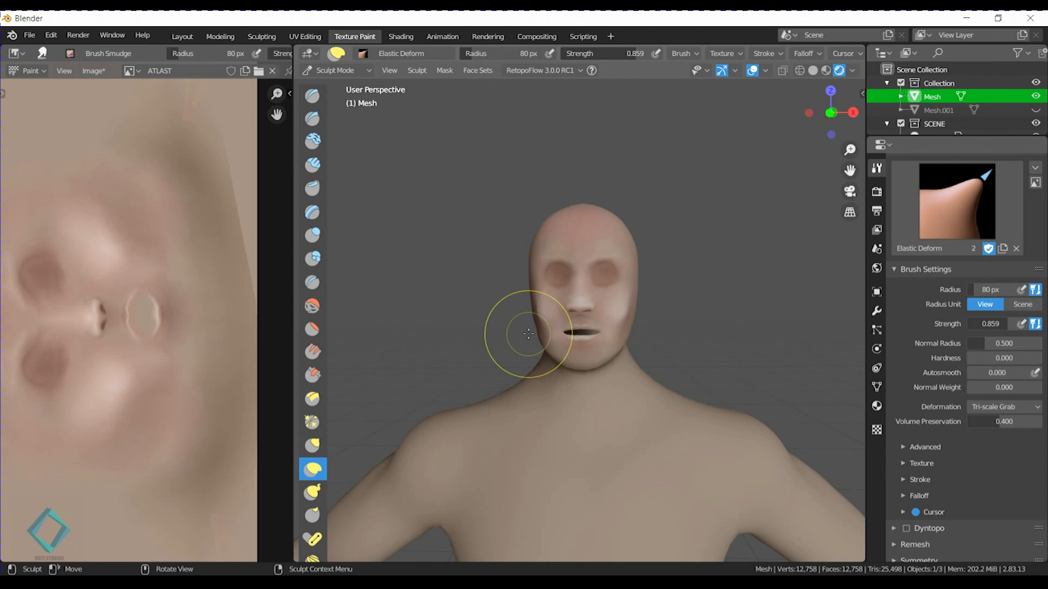
pyautogui.moveTo(601, 355)
pyautogui.mouseDown(button='middle')
pyautogui.moveTo(730, 356)
pyautogui.moveTo(445, 351)
pyautogui.moveTo(627, 355)
pyautogui.mouseUp(button='middle')
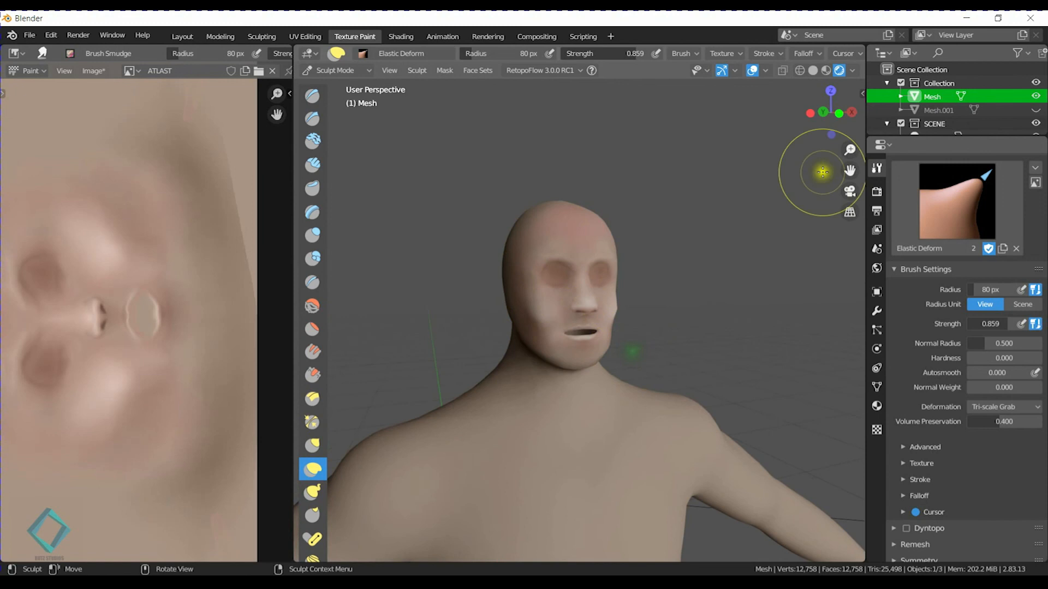
# Switch the viewport to Material Preview shading, open the Layout workspace and deselect the mesh.
pyautogui.click(825, 72)
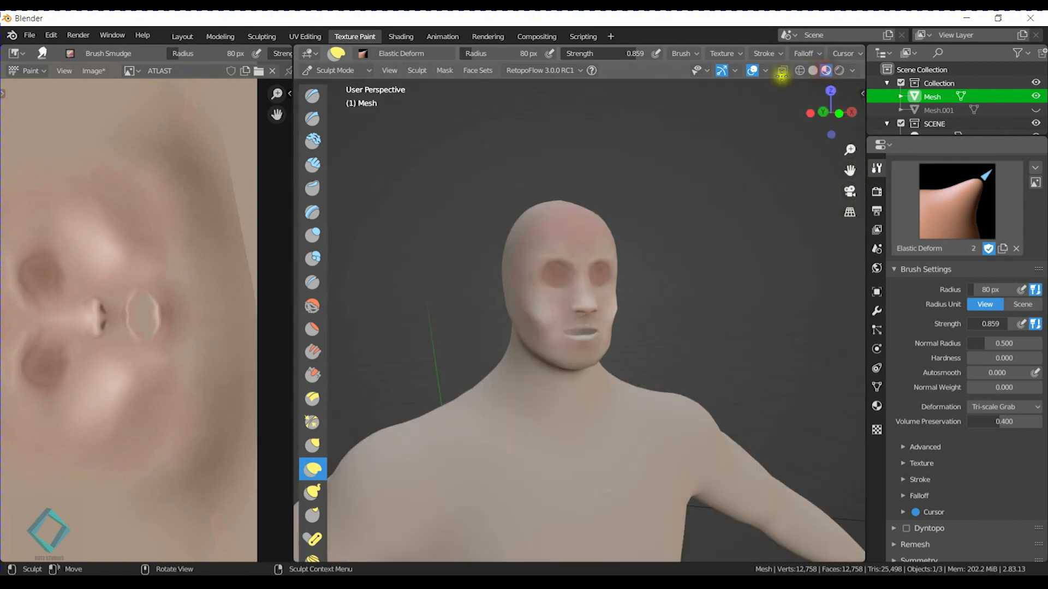
pyautogui.click(182, 36)
pyautogui.moveTo(444, 249); pyautogui.dragTo(467, 241, button='middle')
pyautogui.click(606, 198)
pyautogui.keyDown('shift'); pyautogui.moveTo(605, 199); pyautogui.dragTo(426, 178, button='middle'); pyautogui.keyUp('shift')
# Examine the painted face, torso and full body of the character from several distances and angles.
pyautogui.scroll(3, 582, 266)
pyautogui.scroll(1, 551, 313)
pyautogui.moveTo(362, 168)
pyautogui.mouseDown(button='middle')
pyautogui.moveTo(496, 271)
pyautogui.moveTo(574, 262)
pyautogui.mouseUp(button='middle')
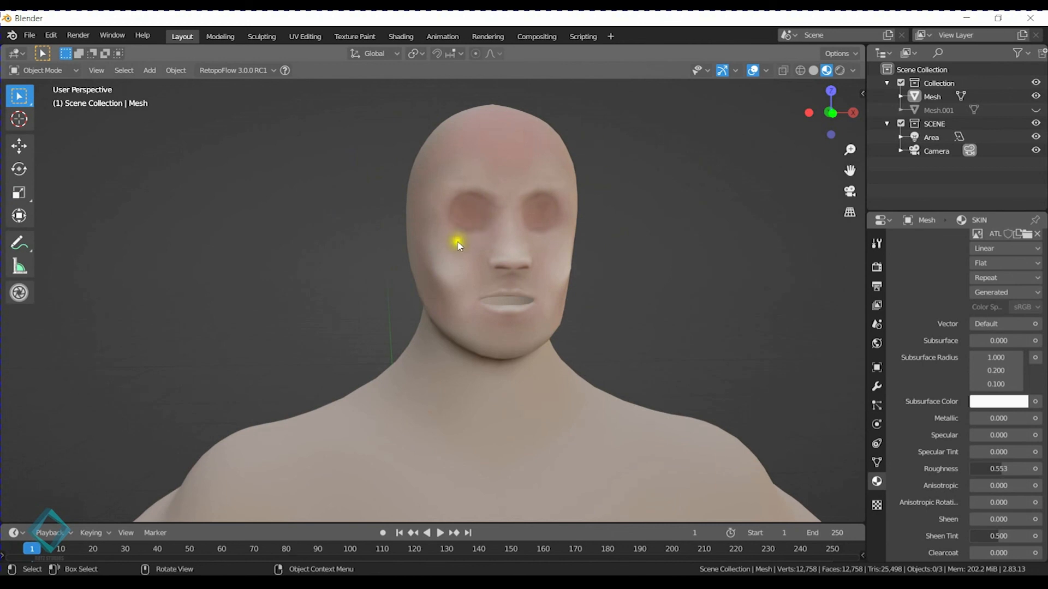
pyautogui.moveTo(600, 248); pyautogui.dragTo(636, 297, button='middle')
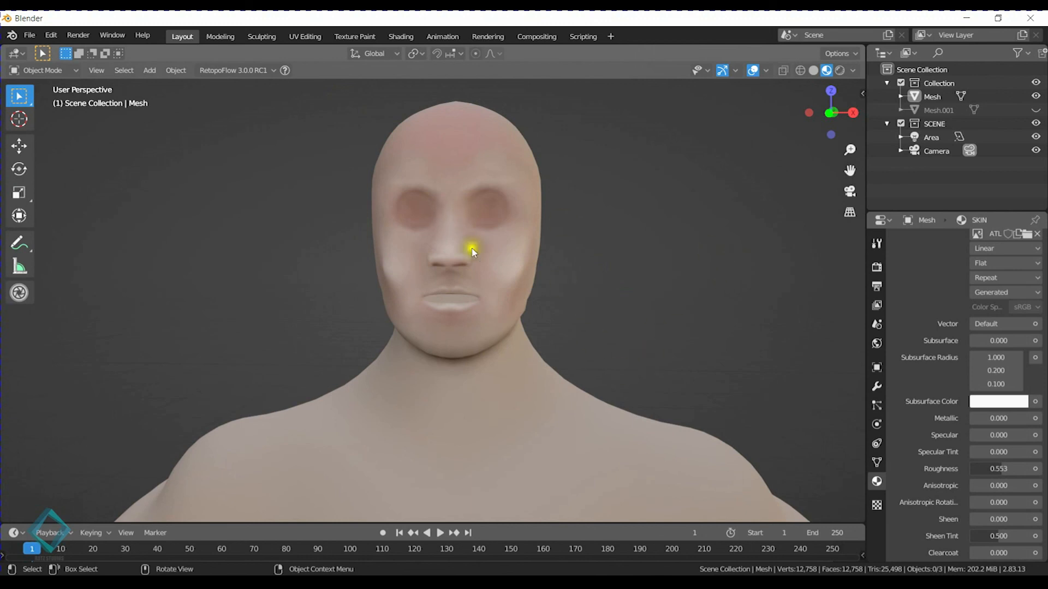
pyautogui.scroll(-5, 435, 276)
pyautogui.moveTo(435, 276); pyautogui.dragTo(421, 293, button='middle')
pyautogui.scroll(4, 448, 317)
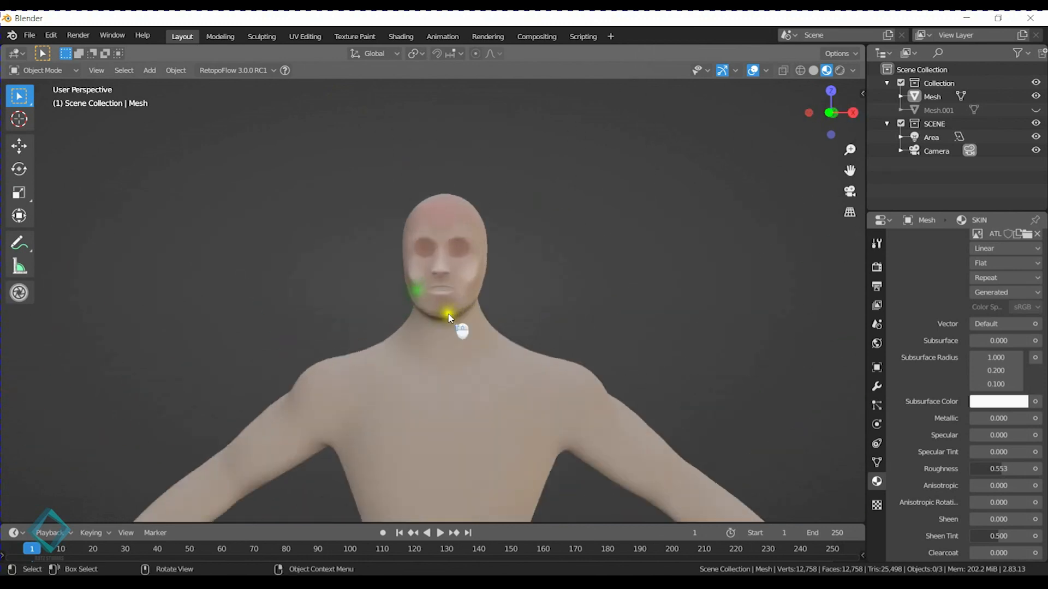
pyautogui.scroll(4, 449, 316)
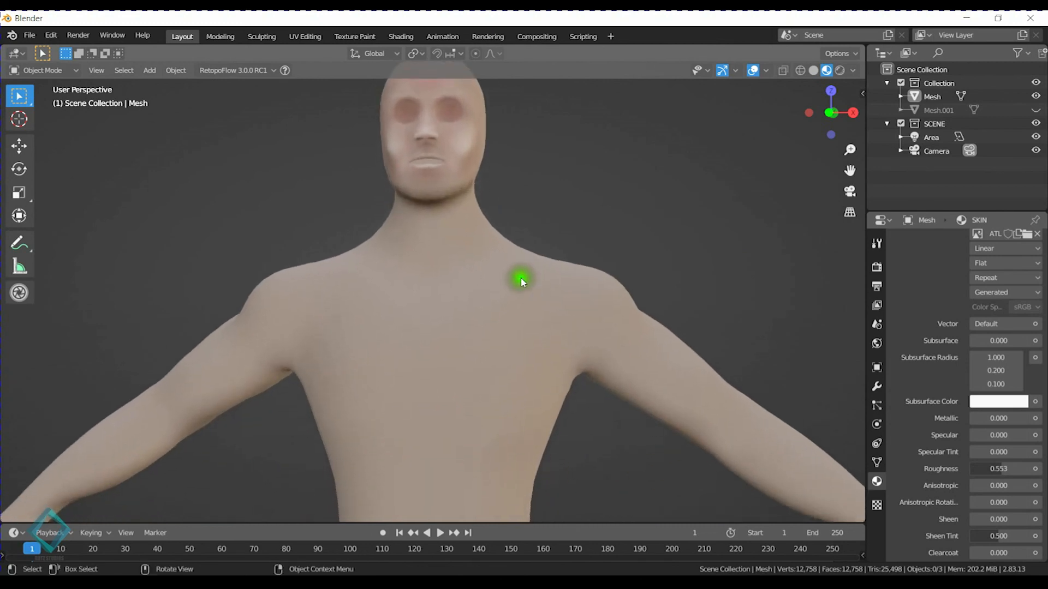
pyautogui.scroll(-4, 521, 281)
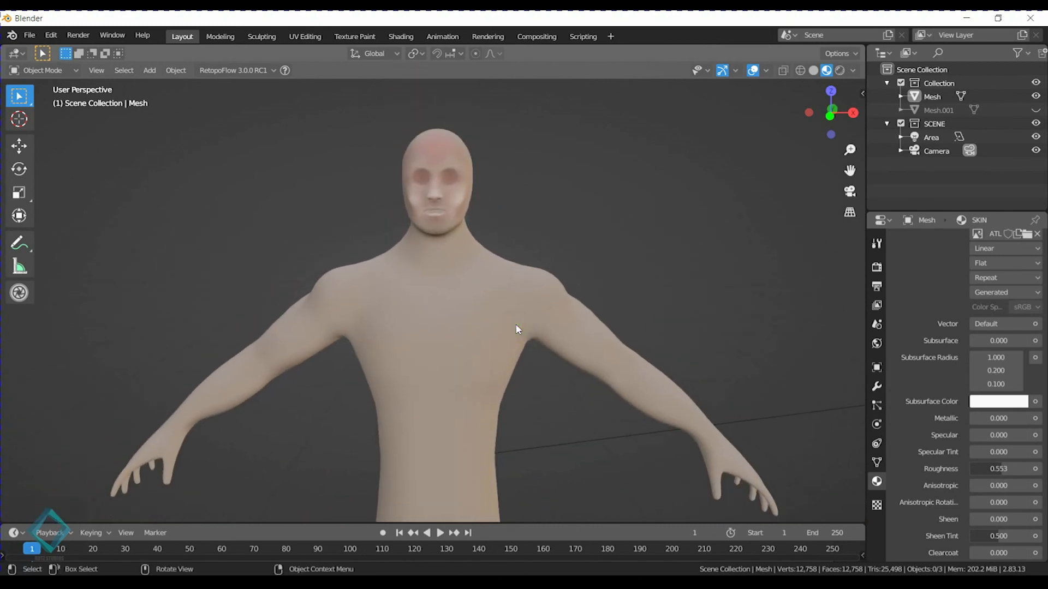
pyautogui.moveTo(592, 371); pyautogui.dragTo(515, 362, button='middle')
pyautogui.scroll(-5, 410, 376)
pyautogui.moveTo(410, 382); pyautogui.dragTo(483, 372, button='middle')
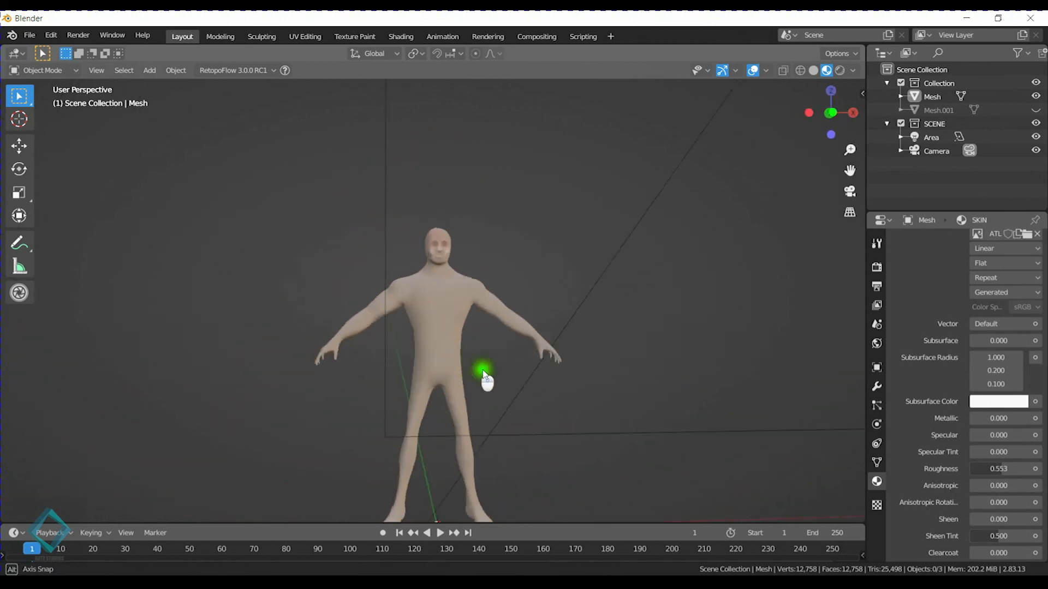
pyautogui.scroll(4, 485, 374)
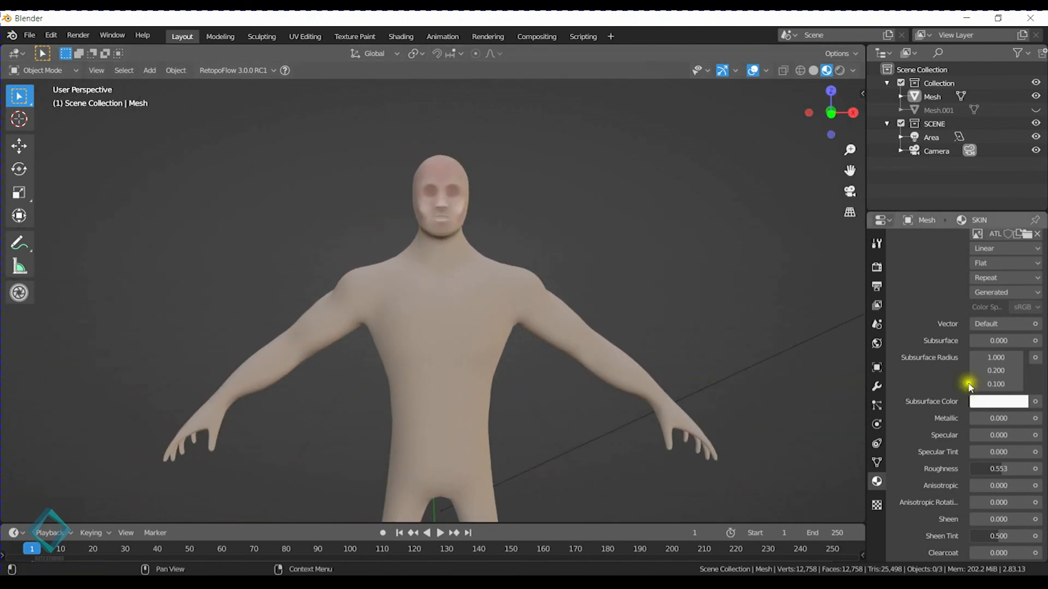